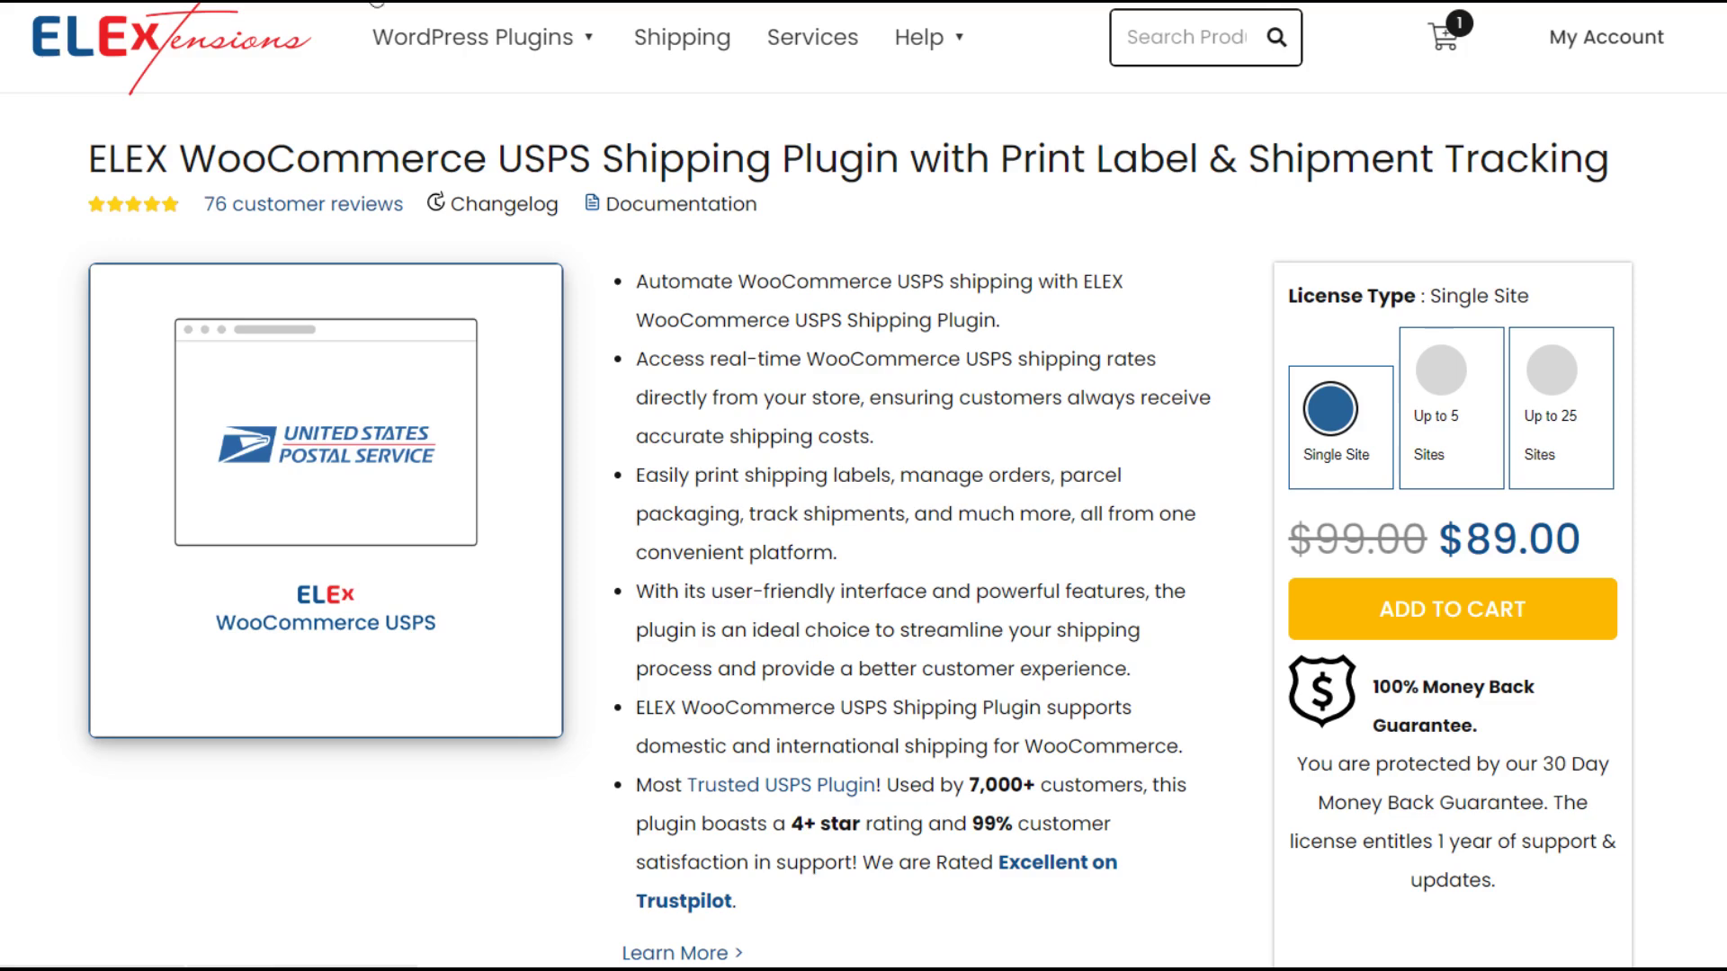
- Open the ELEX USPS WooCommerce Shipping settings from the Installed Plugins list
scroll(1188, 470, "down", 3)
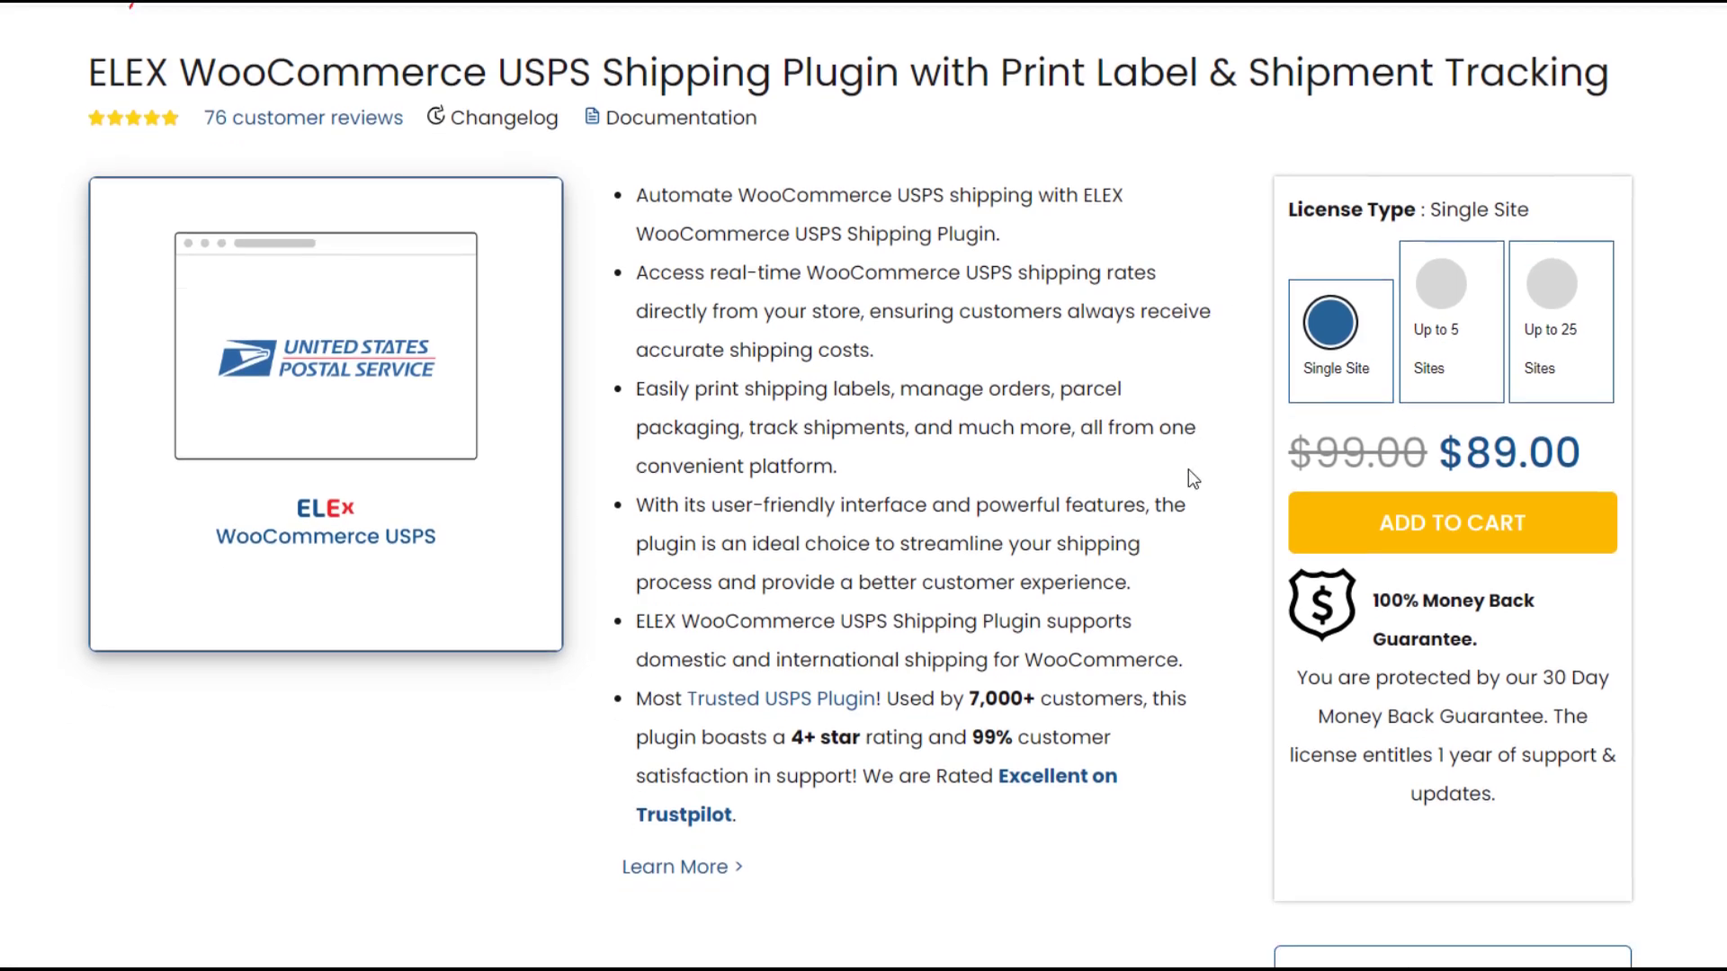
scroll(1187, 469, "down", 2)
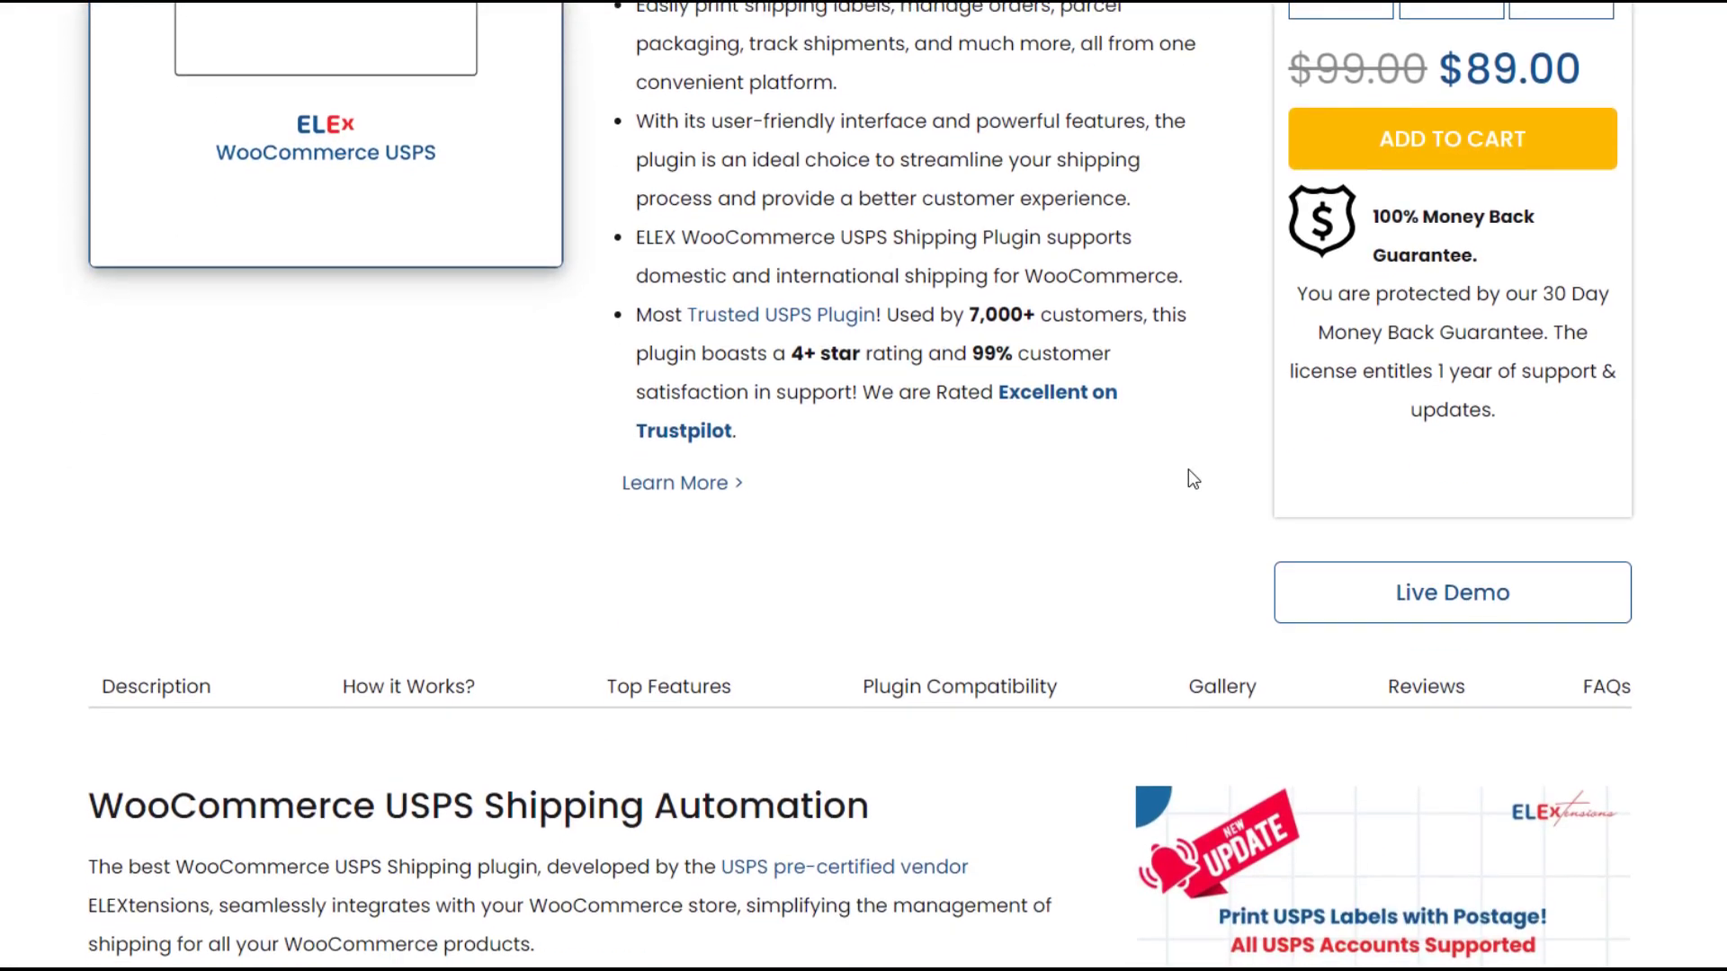
scroll(1187, 469, "up", 2)
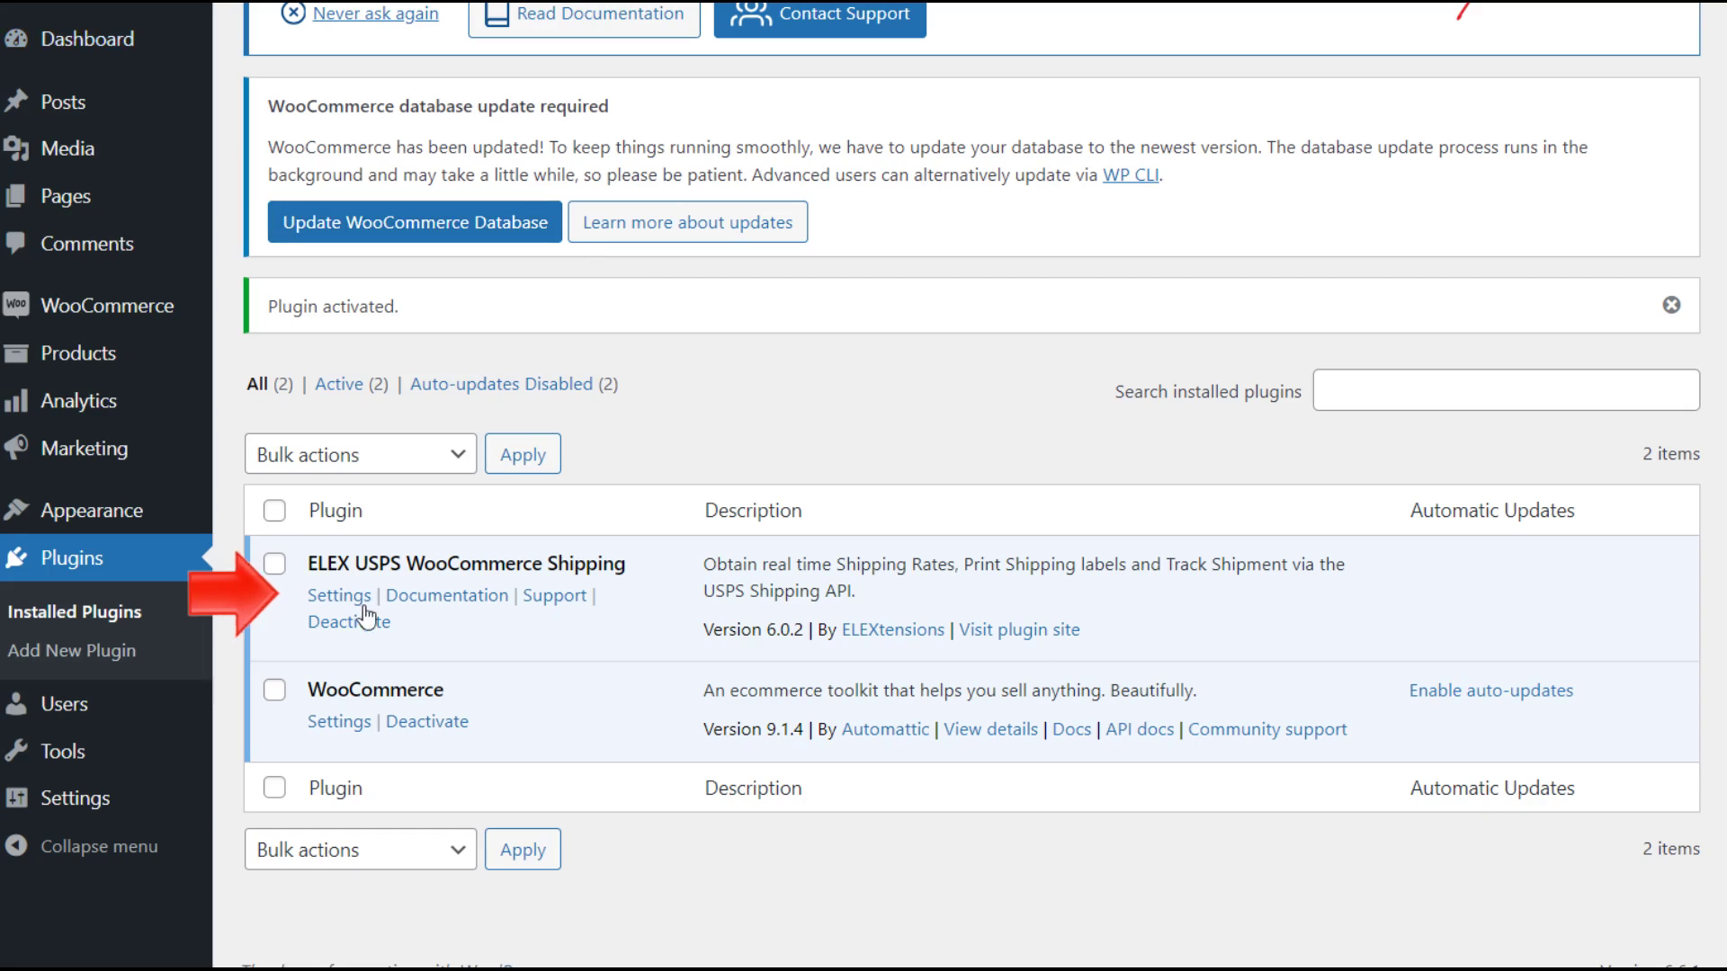
left_click(350, 601)
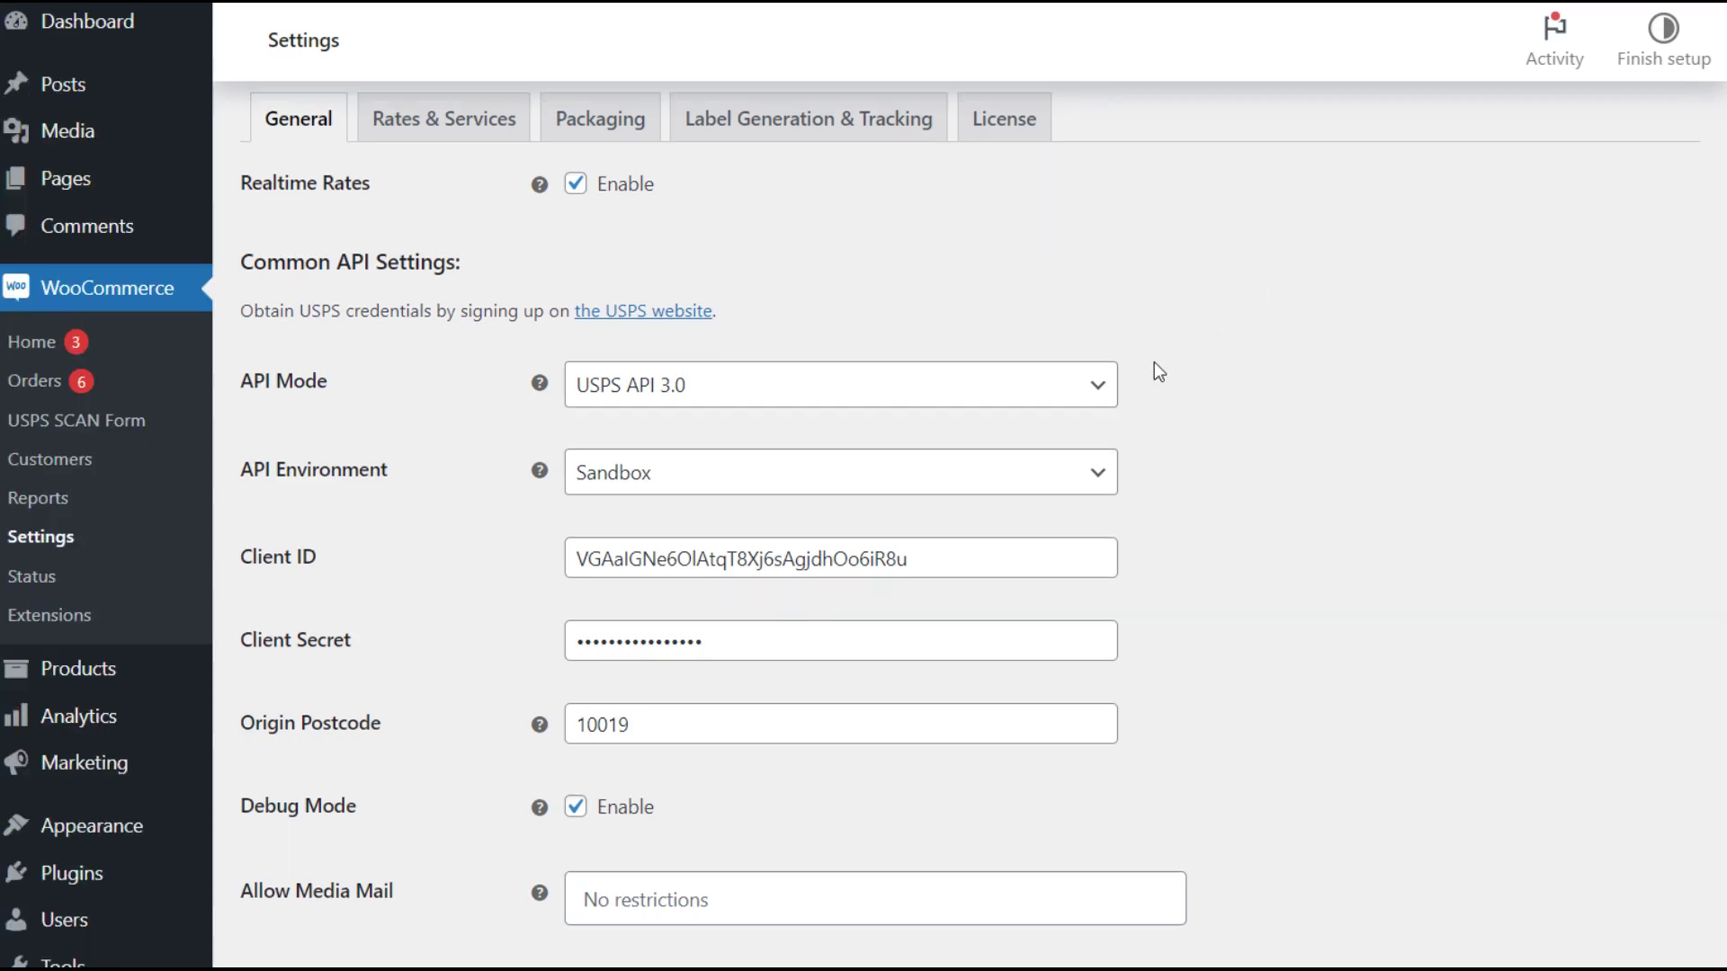
- Keep USPS API 3.0 as the API mode and save the General settings
left_click(1101, 387)
left_click(1103, 392)
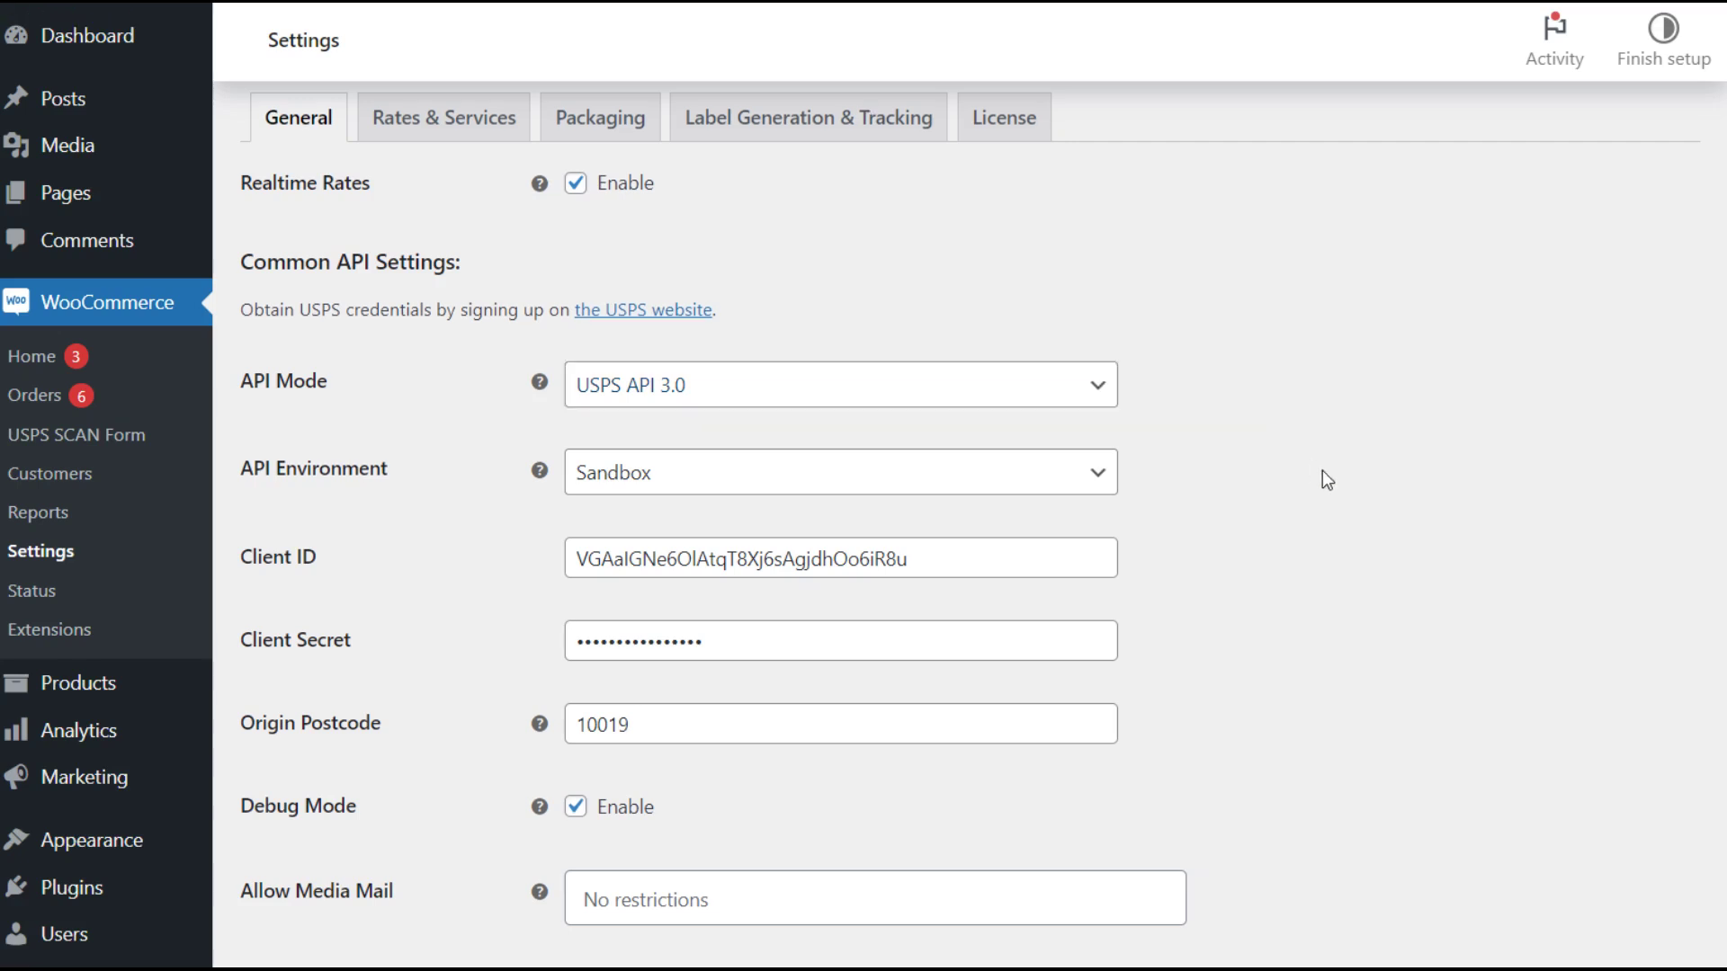
scroll(1322, 471, "down", 2)
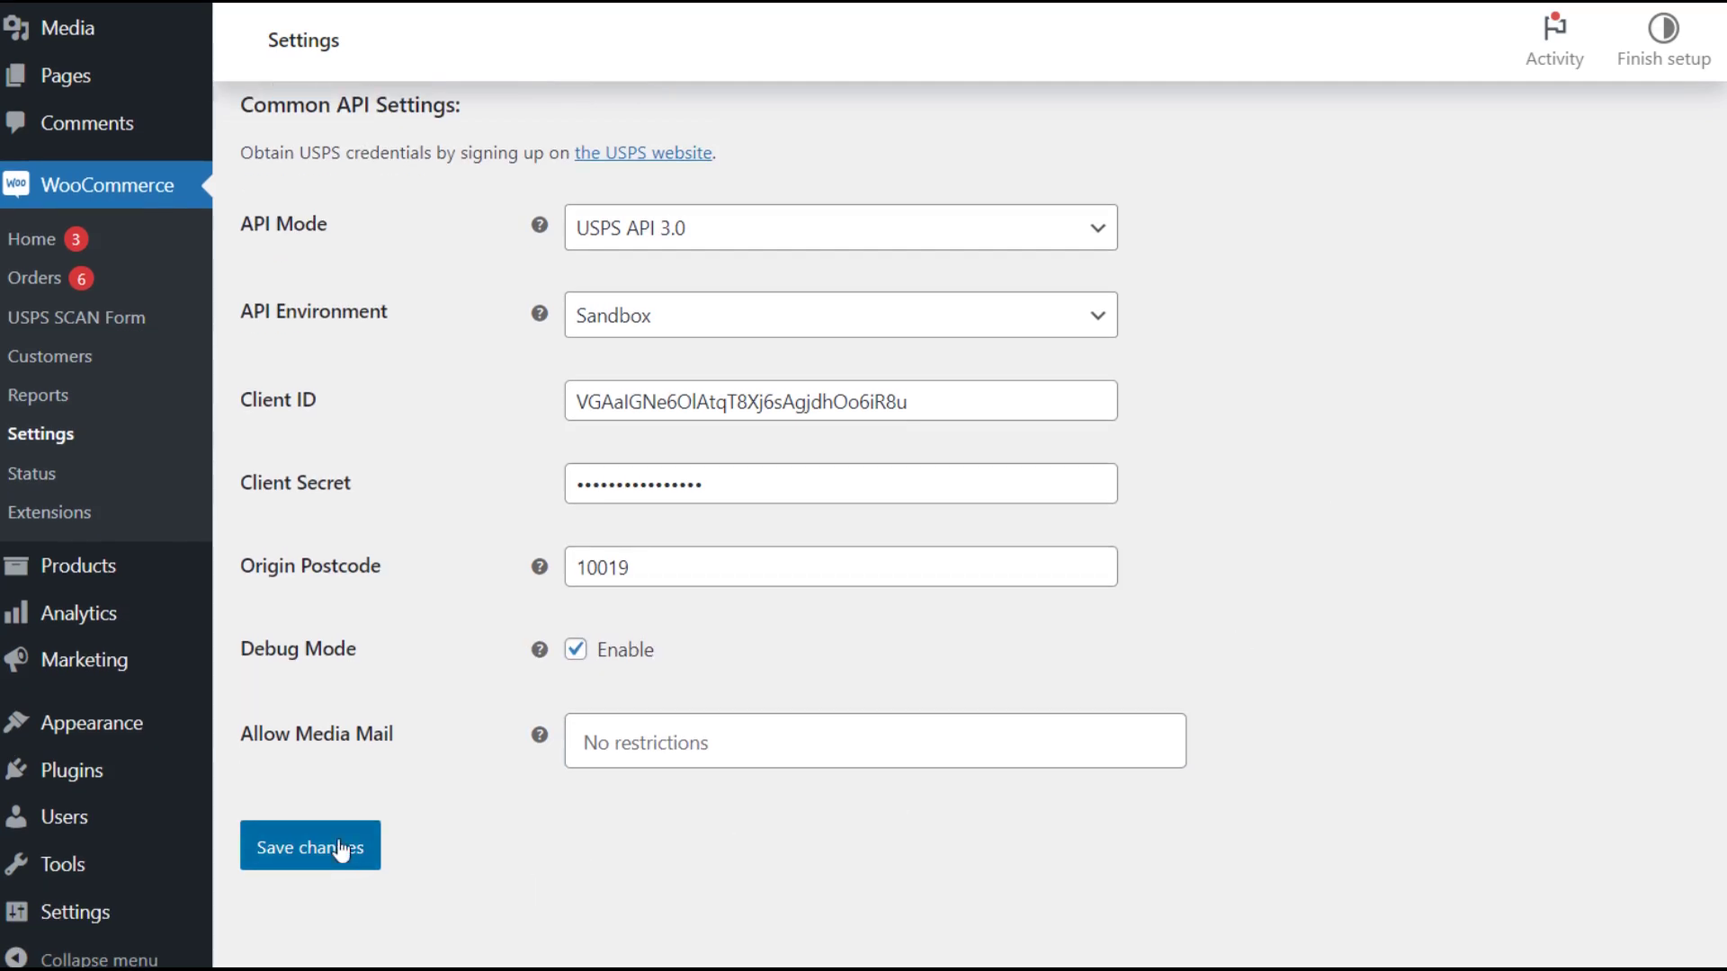
left_click(340, 850)
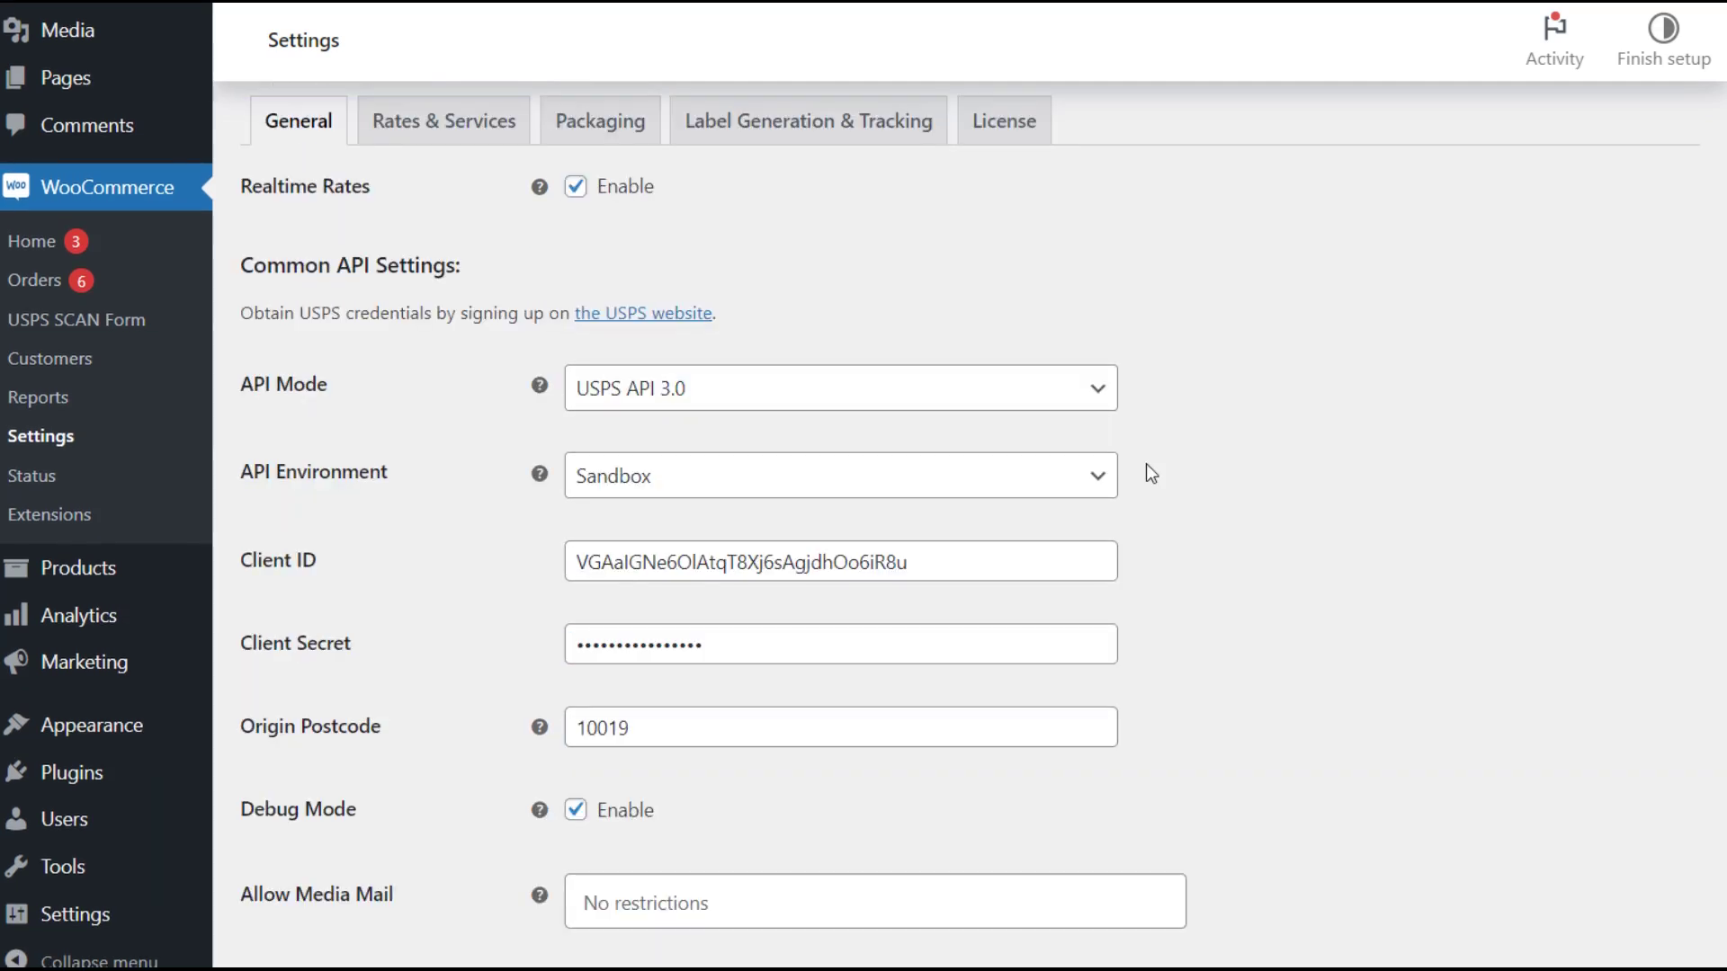
- Switch to Rates & Services and scroll through its settings and services list
left_click(464, 130)
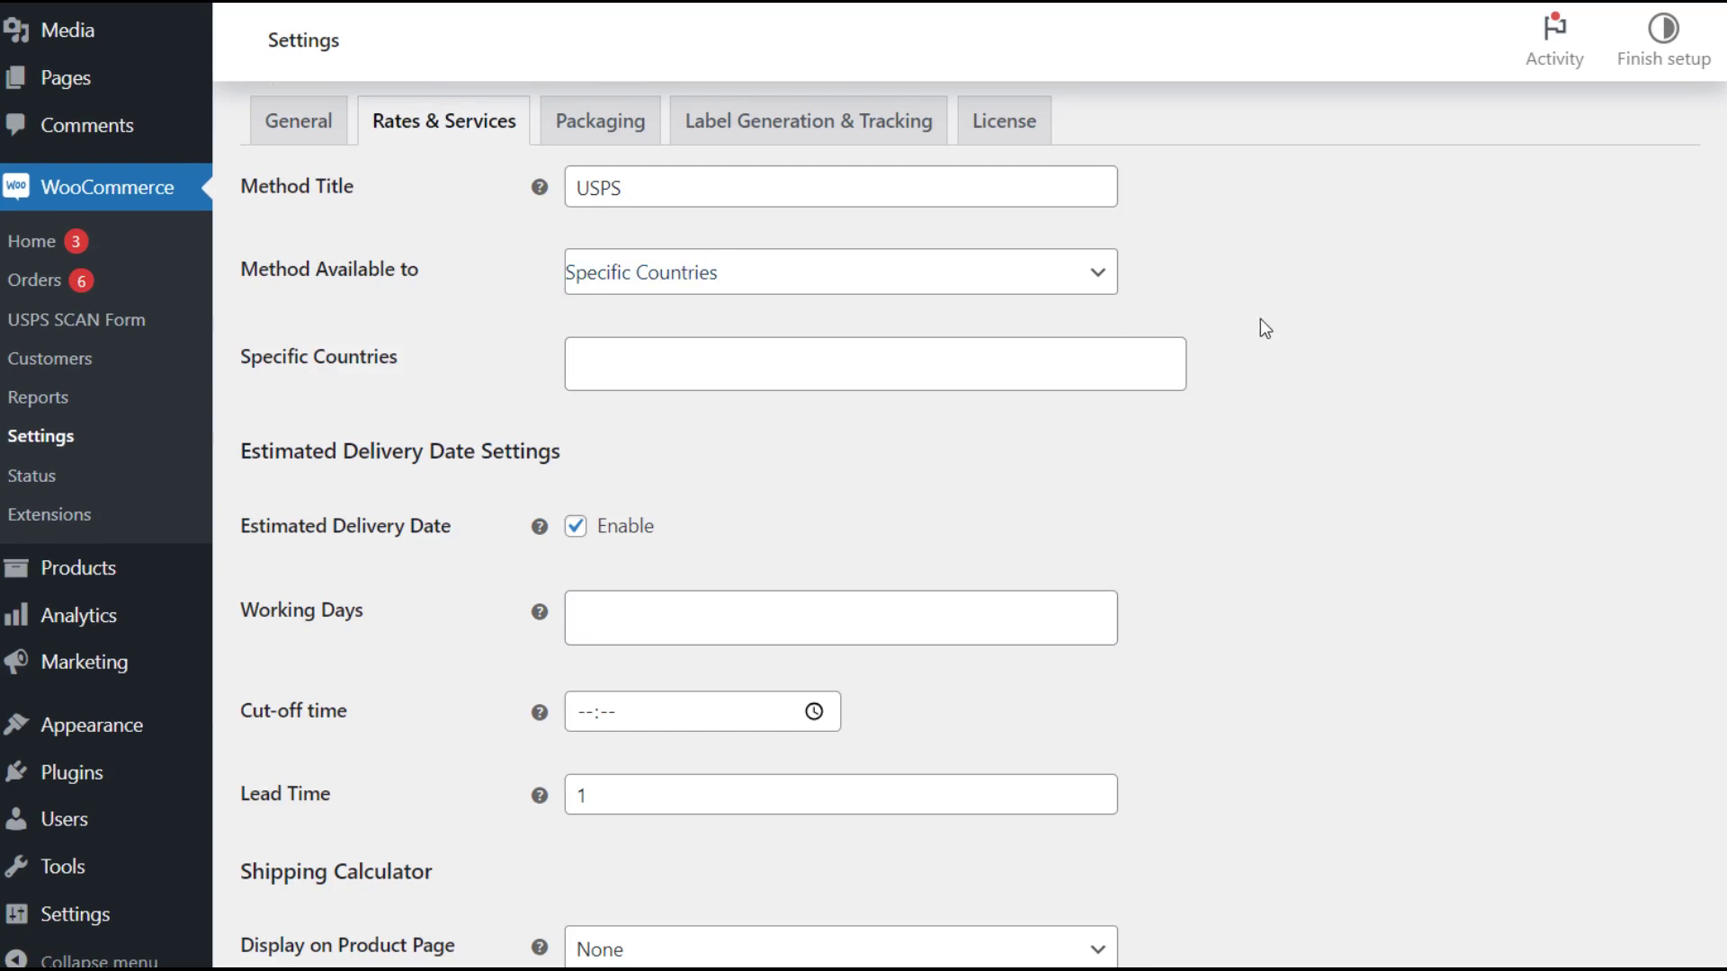
scroll(1260, 319, "down", 5)
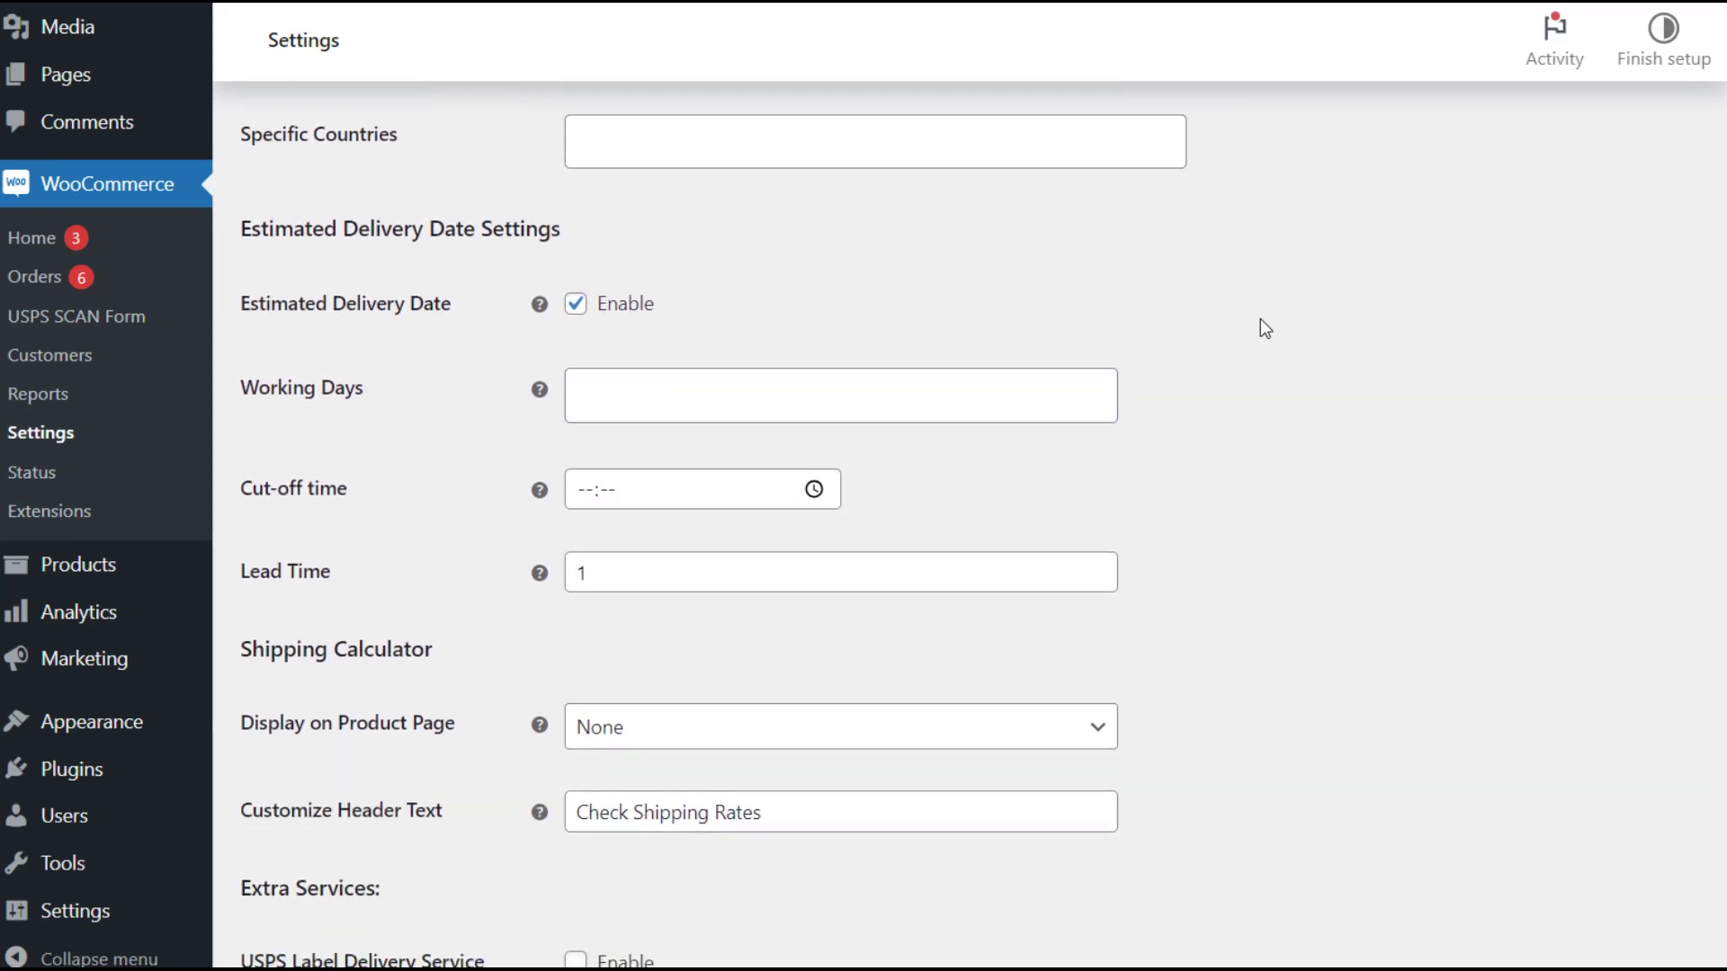
scroll(1260, 318, "down", 12)
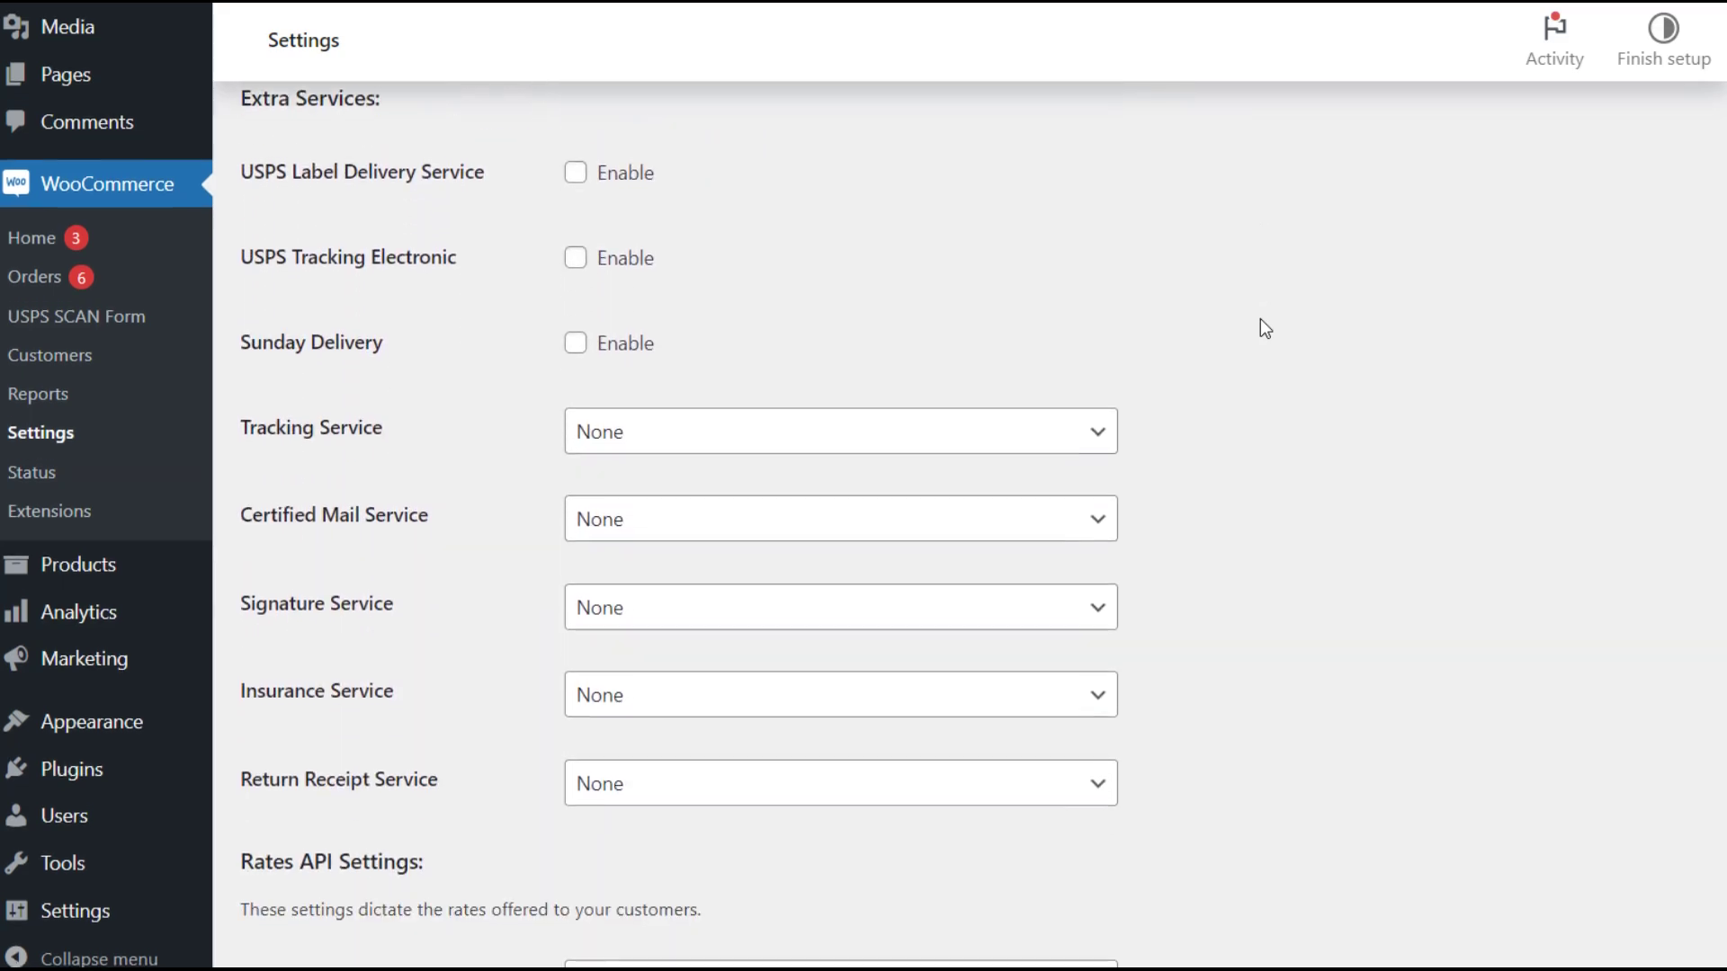
scroll(1260, 328, "down", 20)
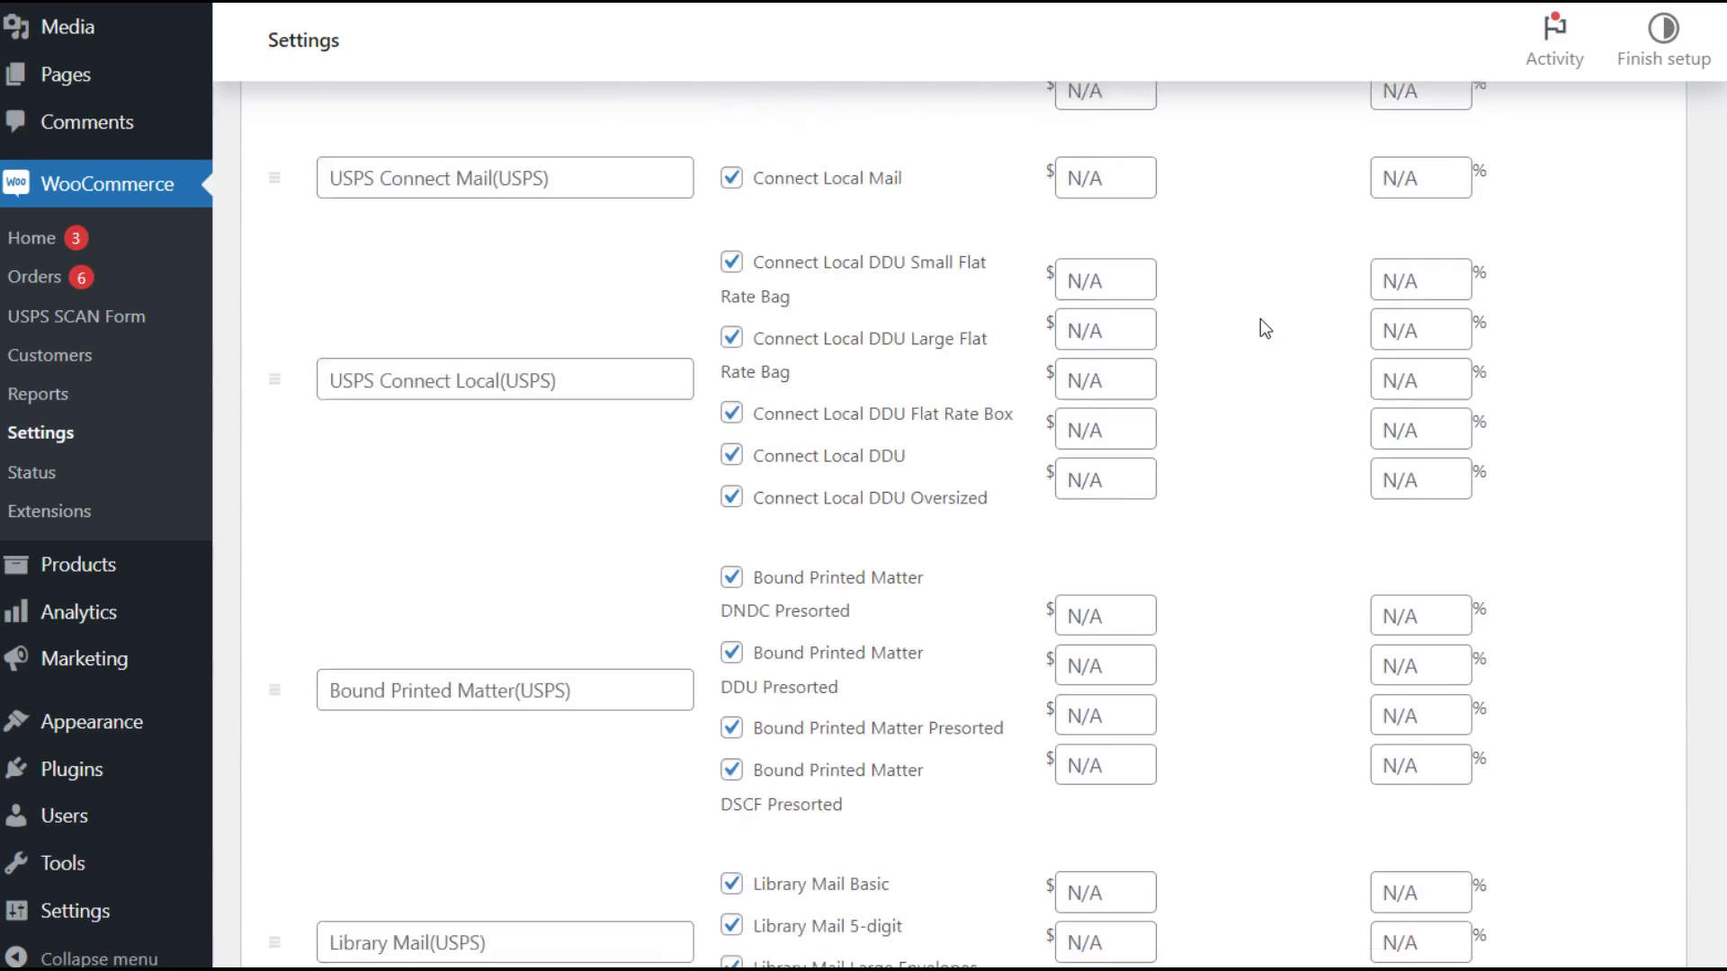
scroll(1260, 328, "down", 10)
left_click(308, 840)
left_click(598, 268)
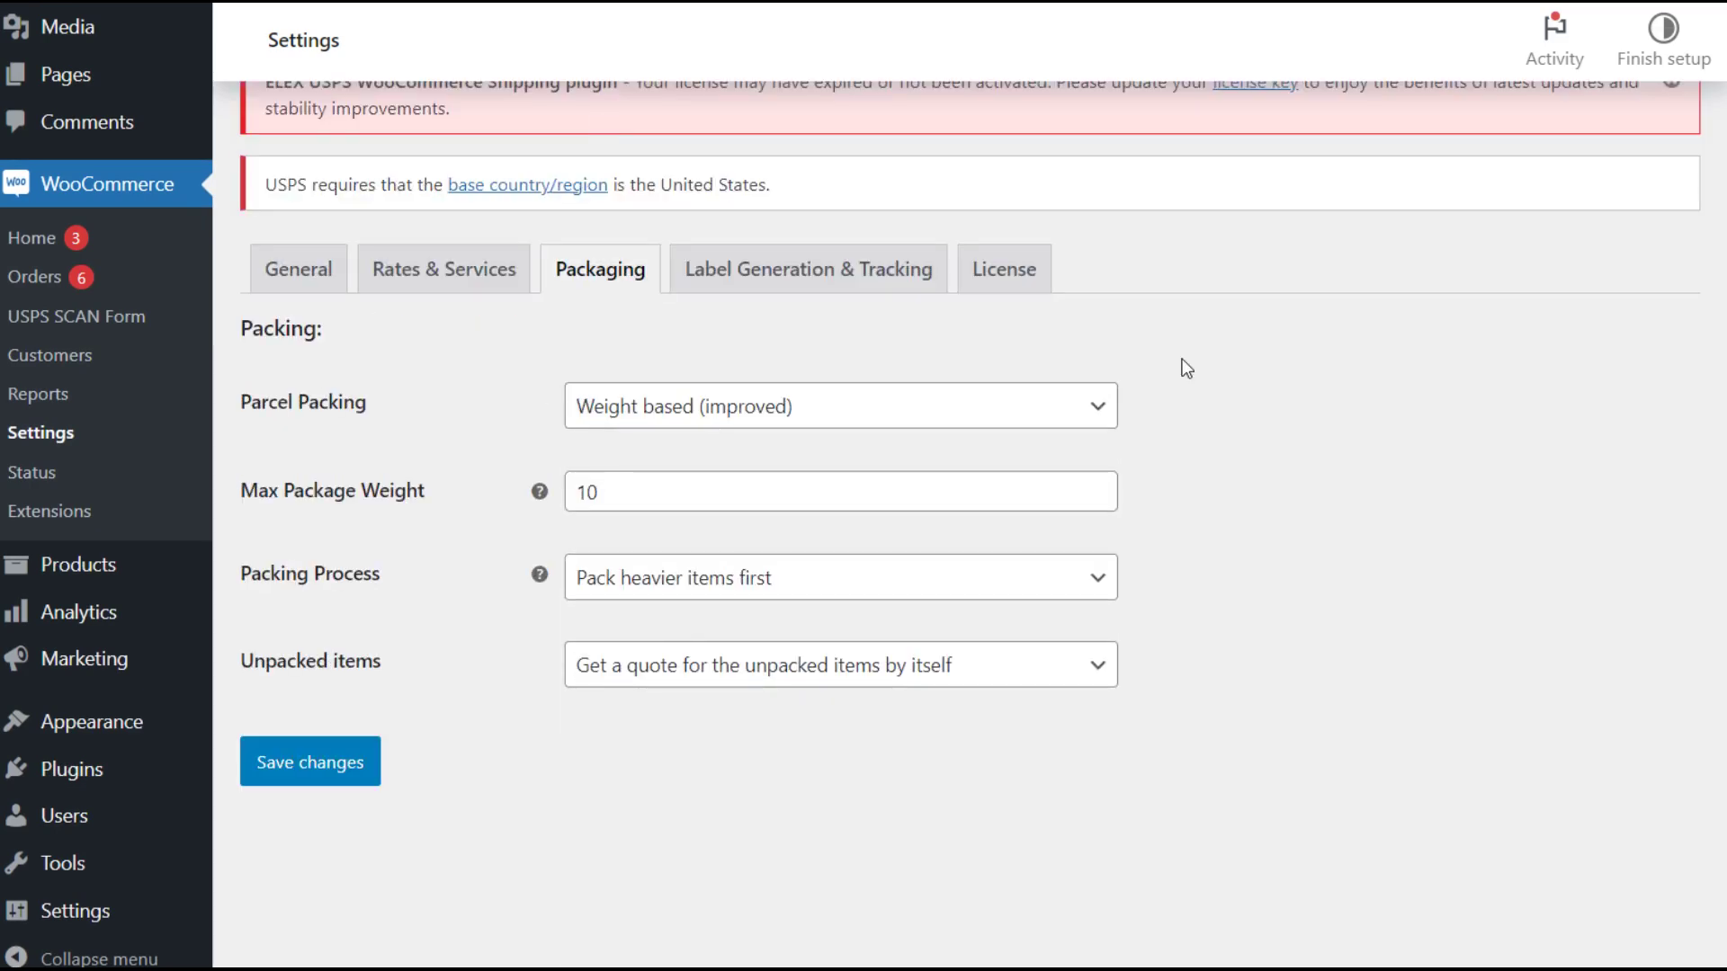
scroll(1298, 418, "down", 1)
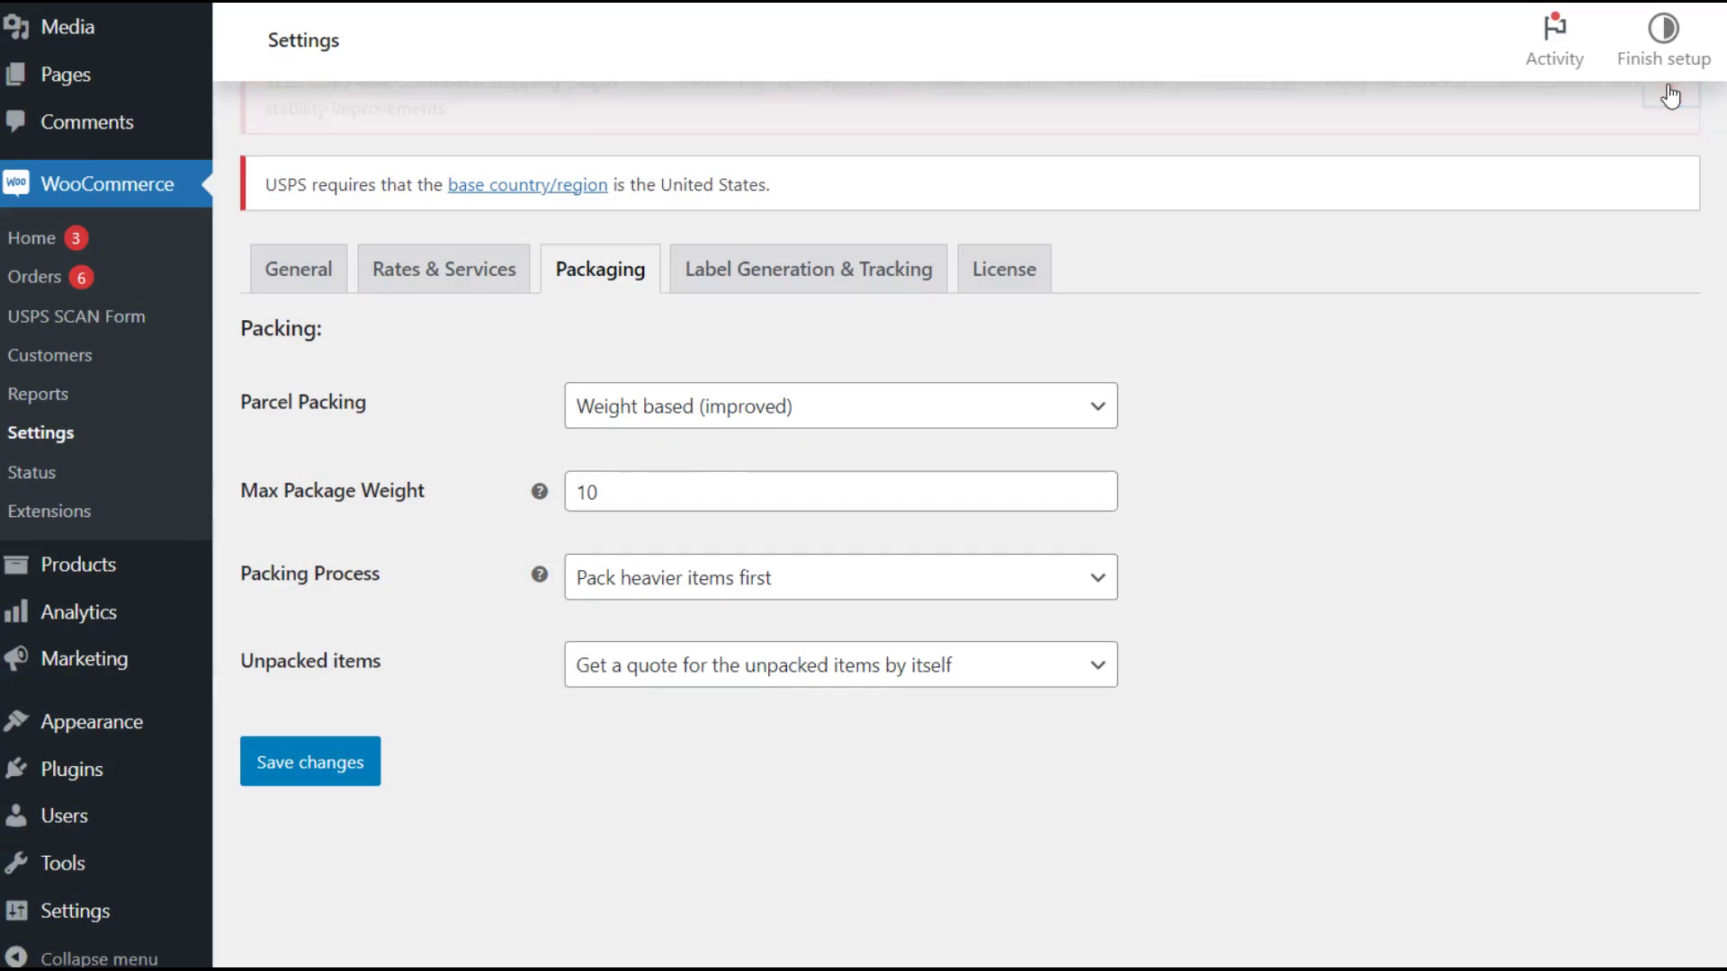
left_click(1099, 306)
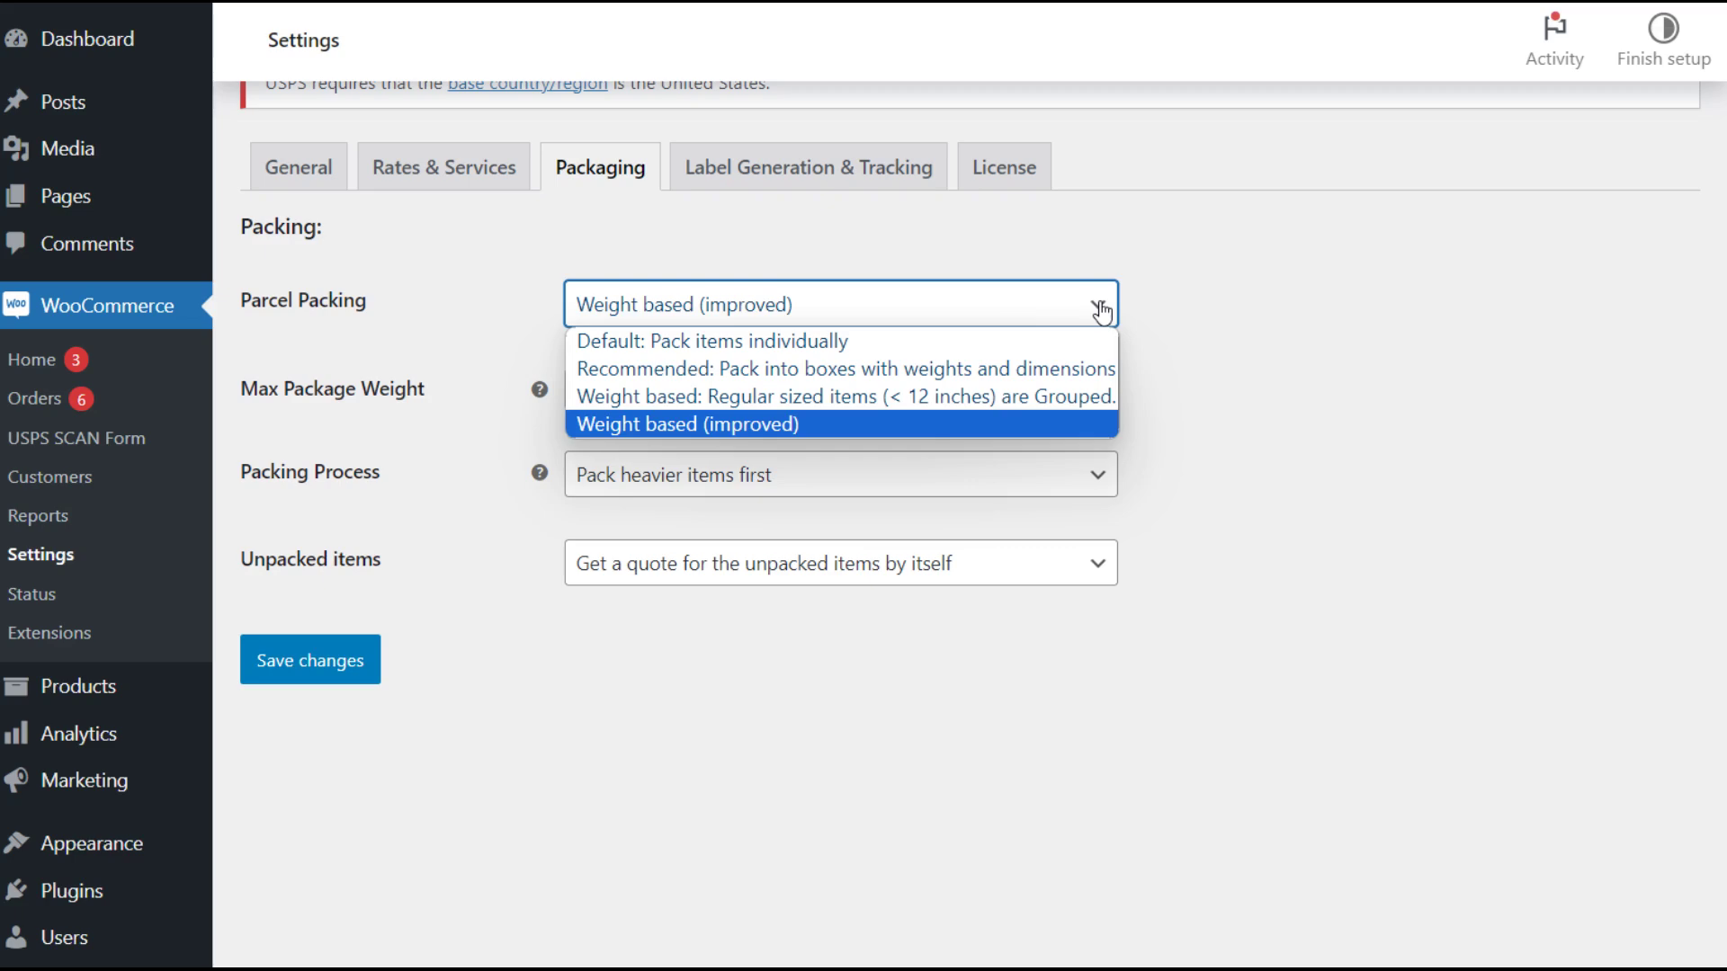
left_click(1101, 310)
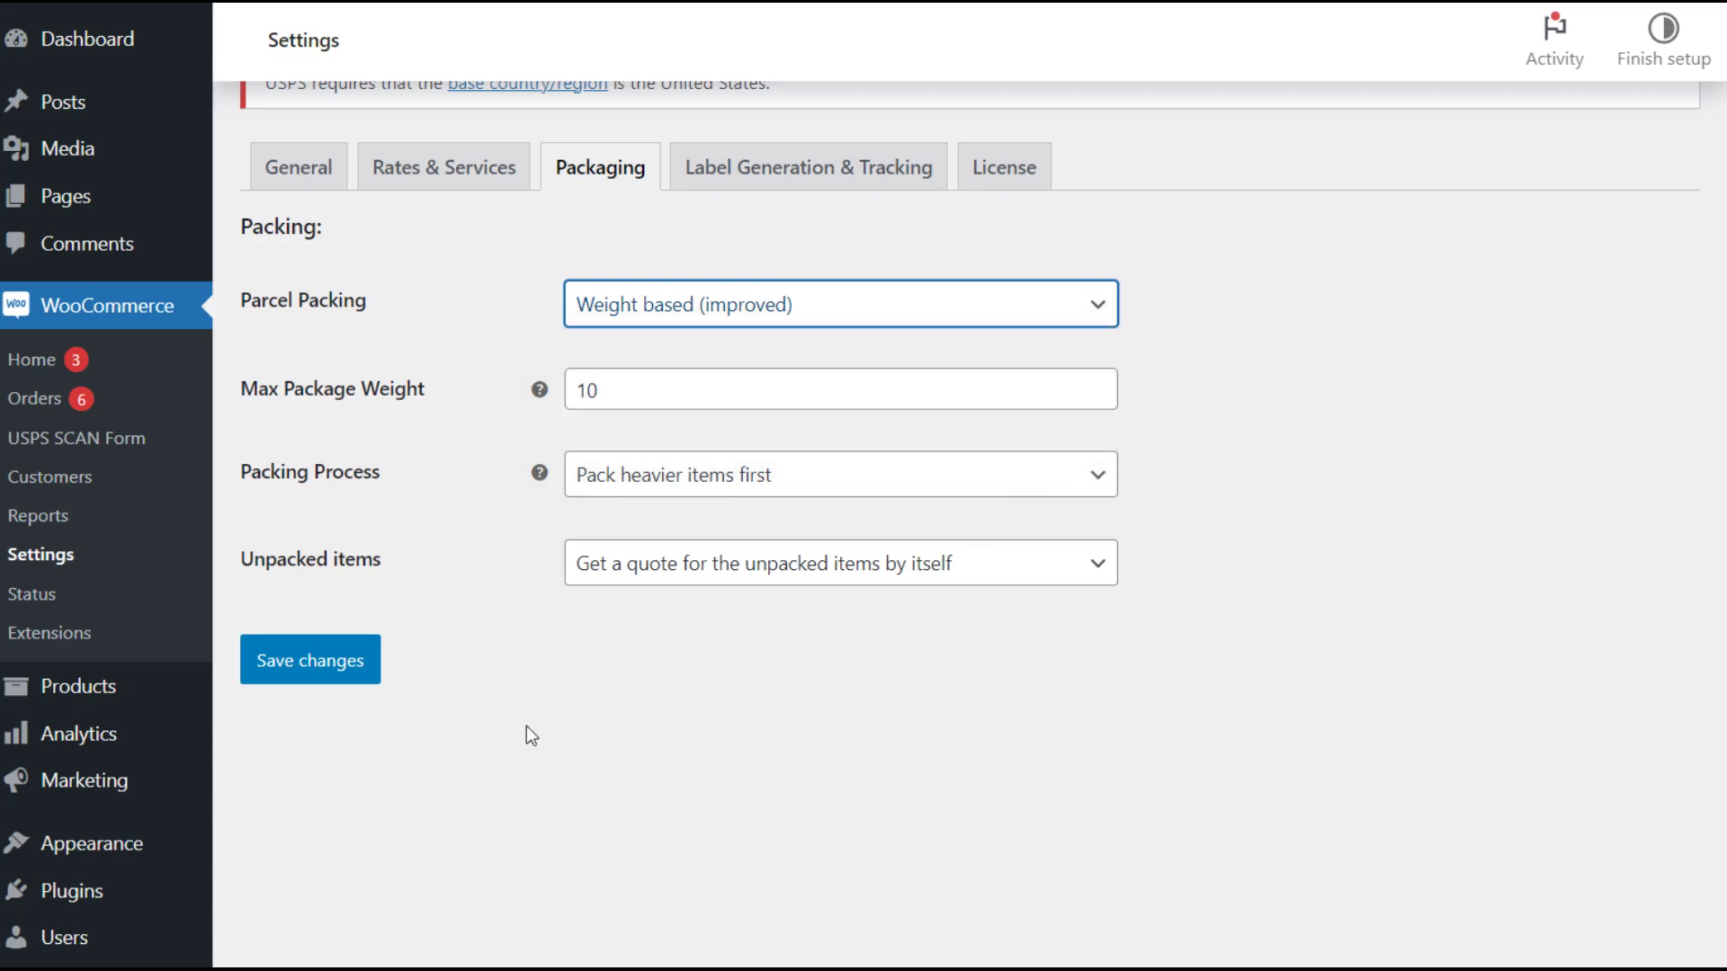
- Review the Label Generation & Tracking sender and advanced options, then save them
left_click(809, 168)
scroll(1345, 351, "down", 8)
scroll(1353, 353, "down", 2)
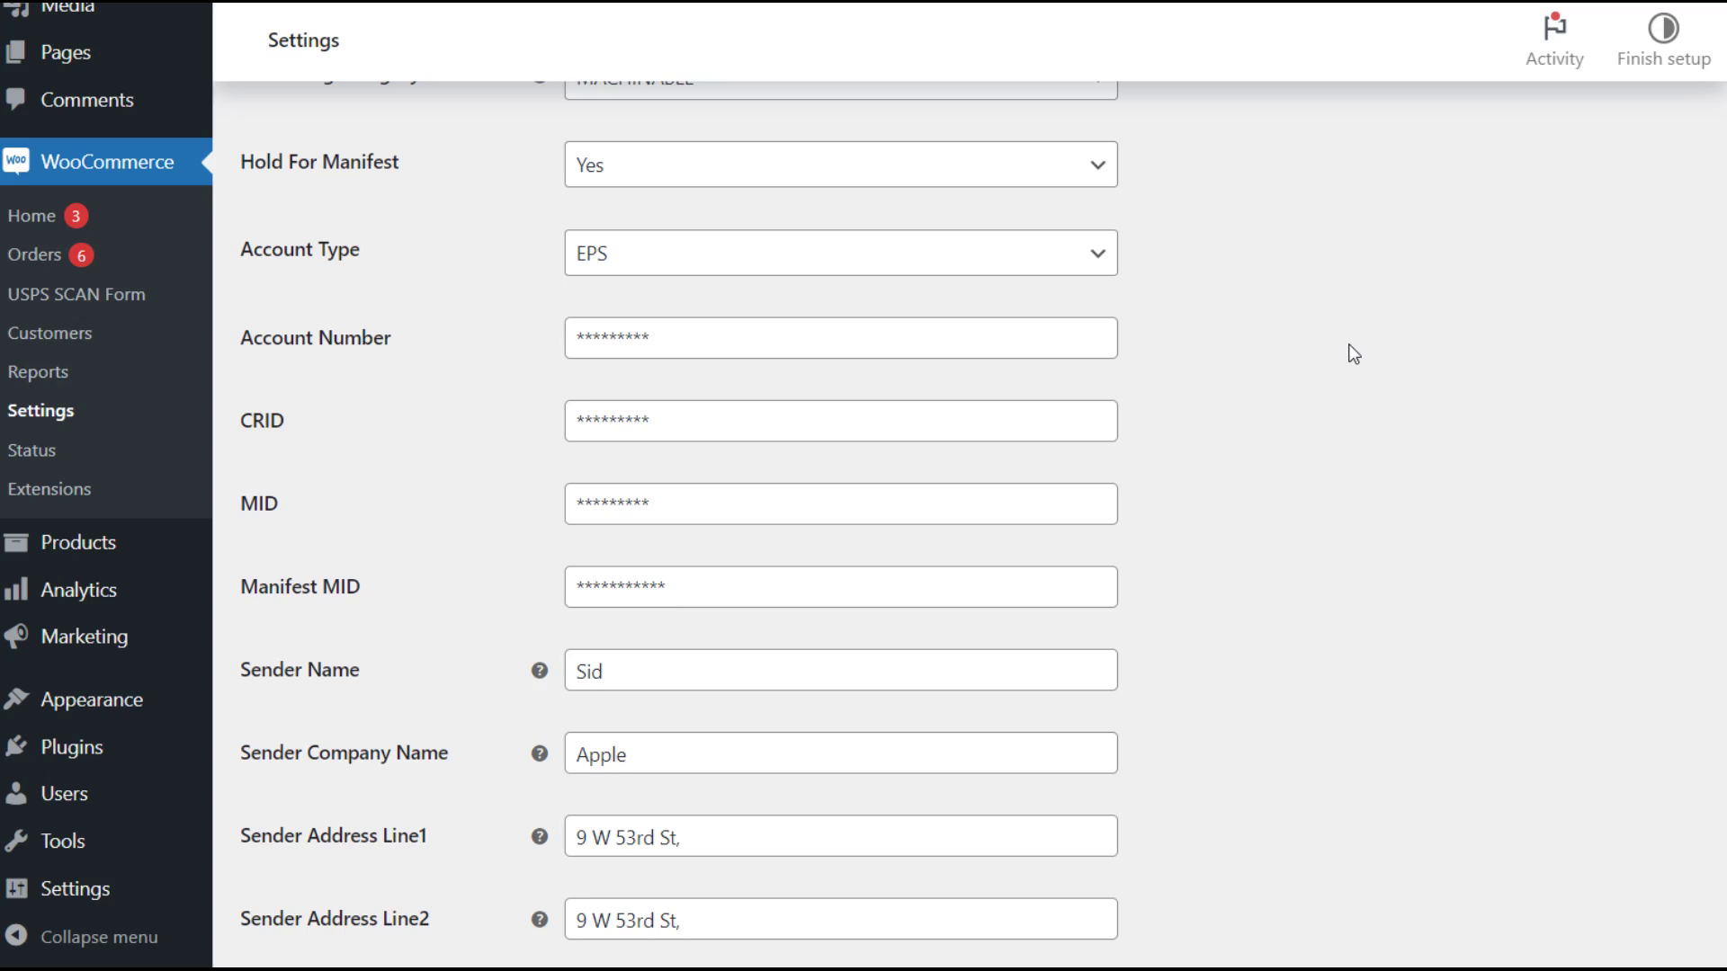
scroll(1354, 354, "down", 10)
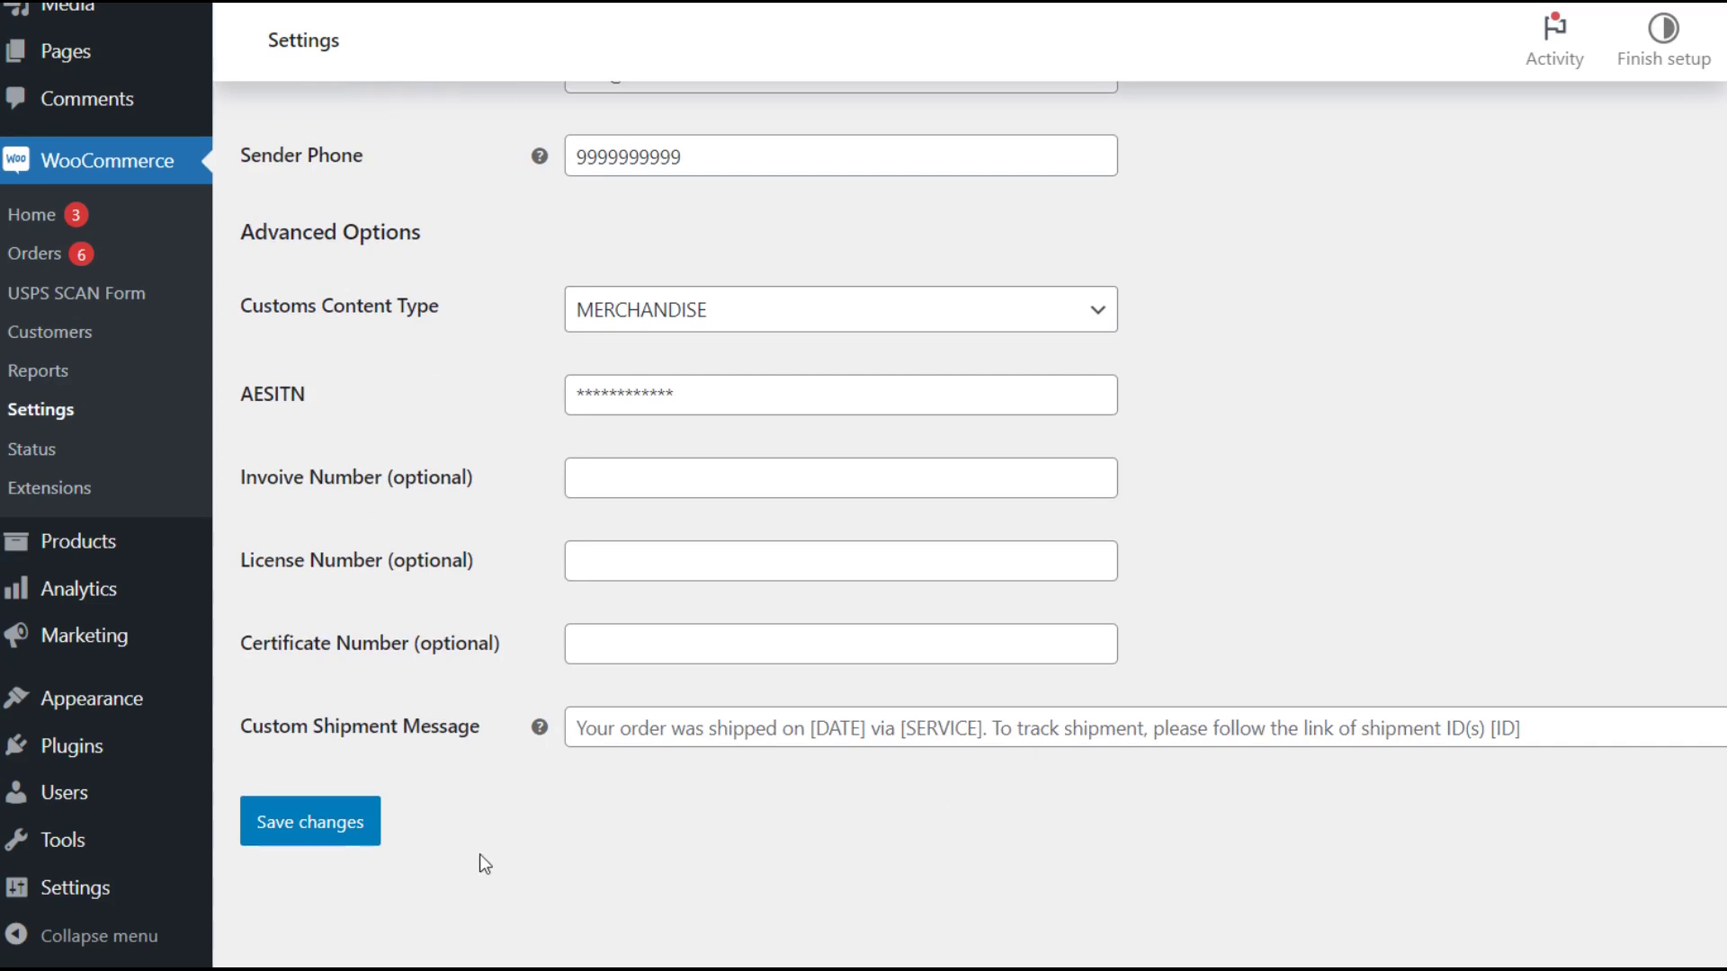
left_click(351, 820)
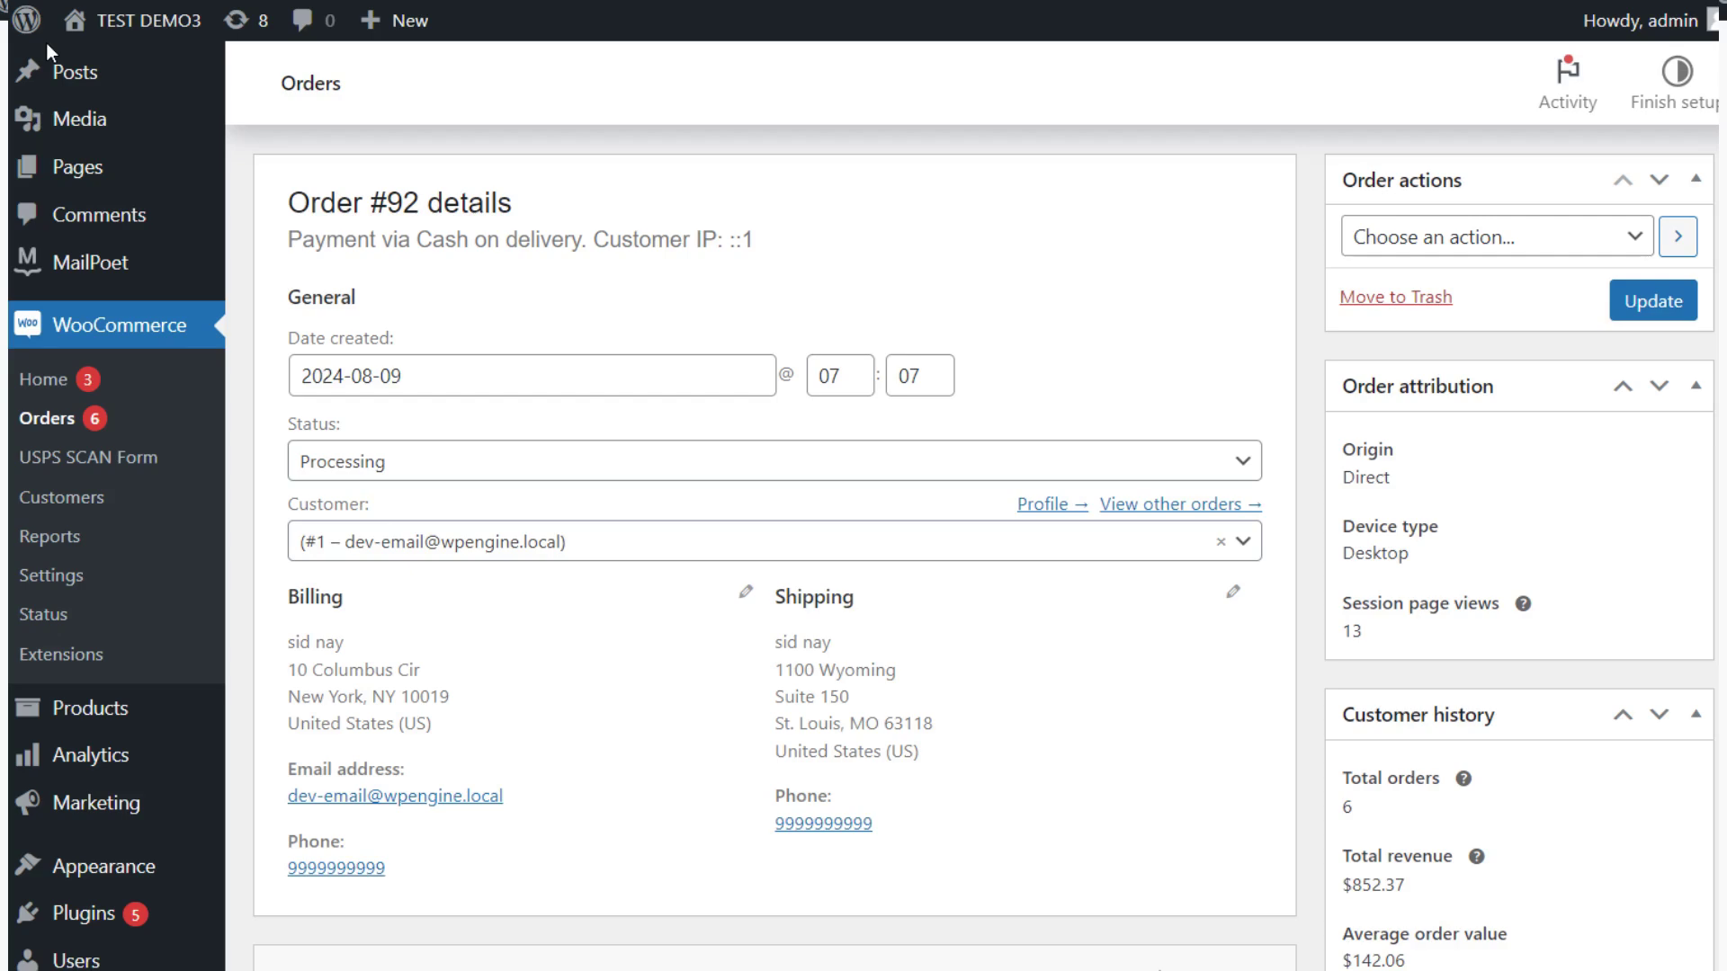
- Generate packages for the order and create its USPS shipment label
scroll(986, 270, "down", 15)
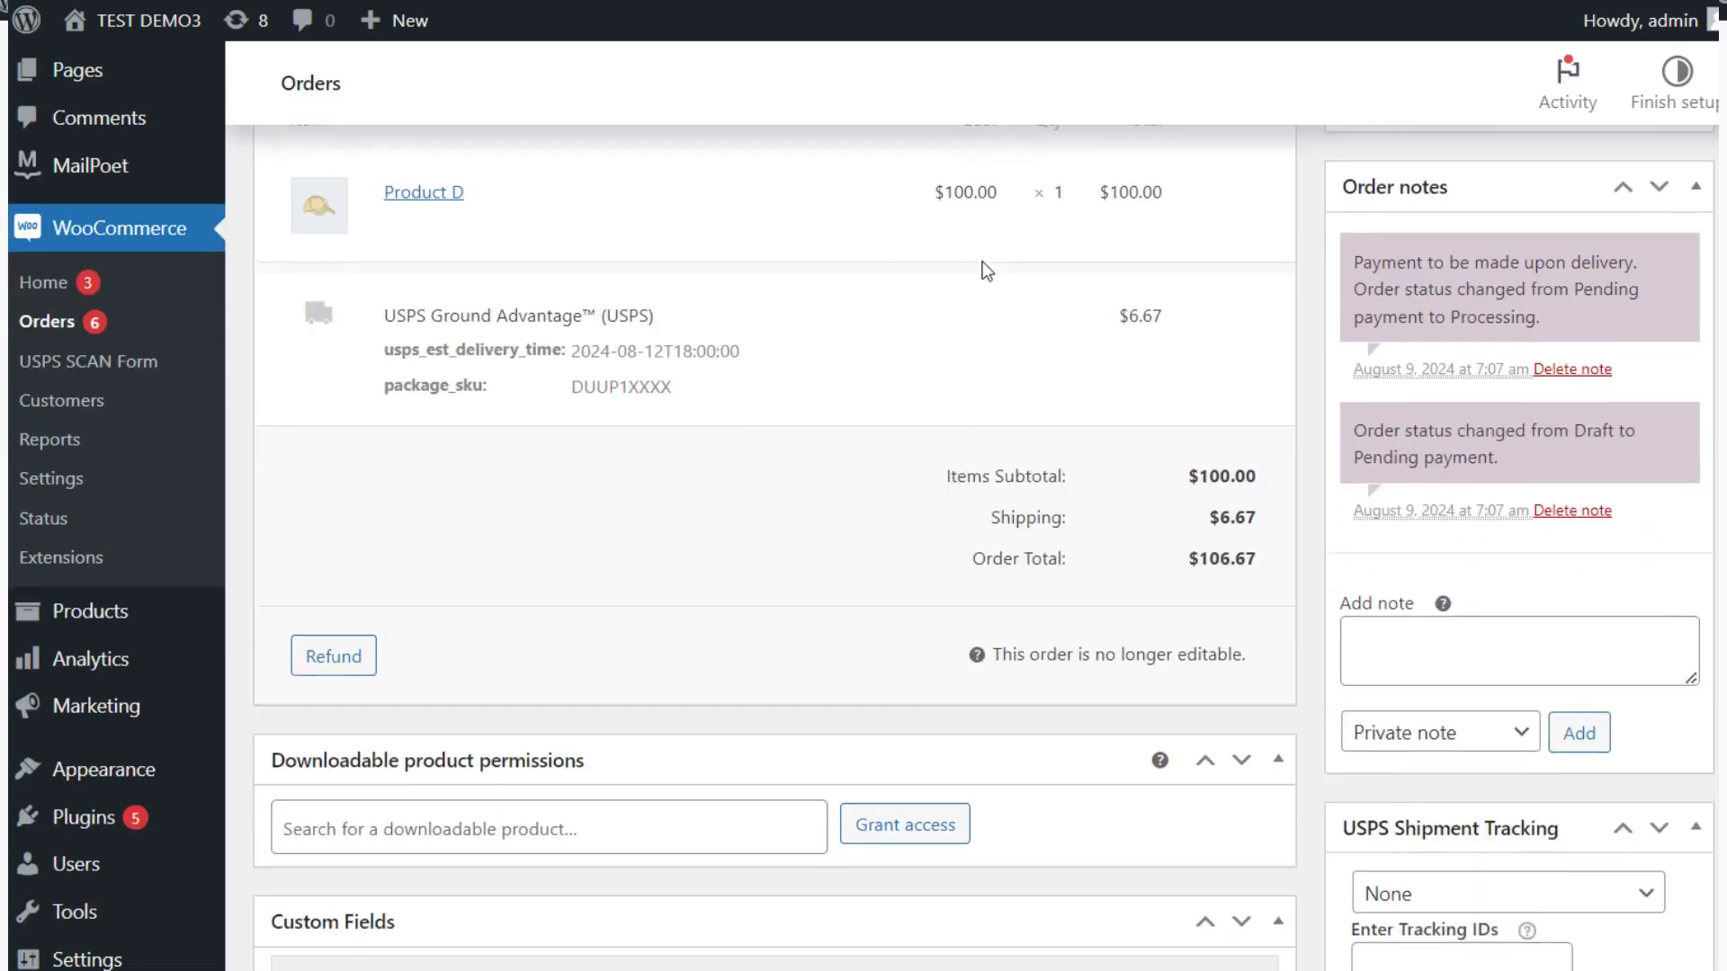
left_click(289, 443)
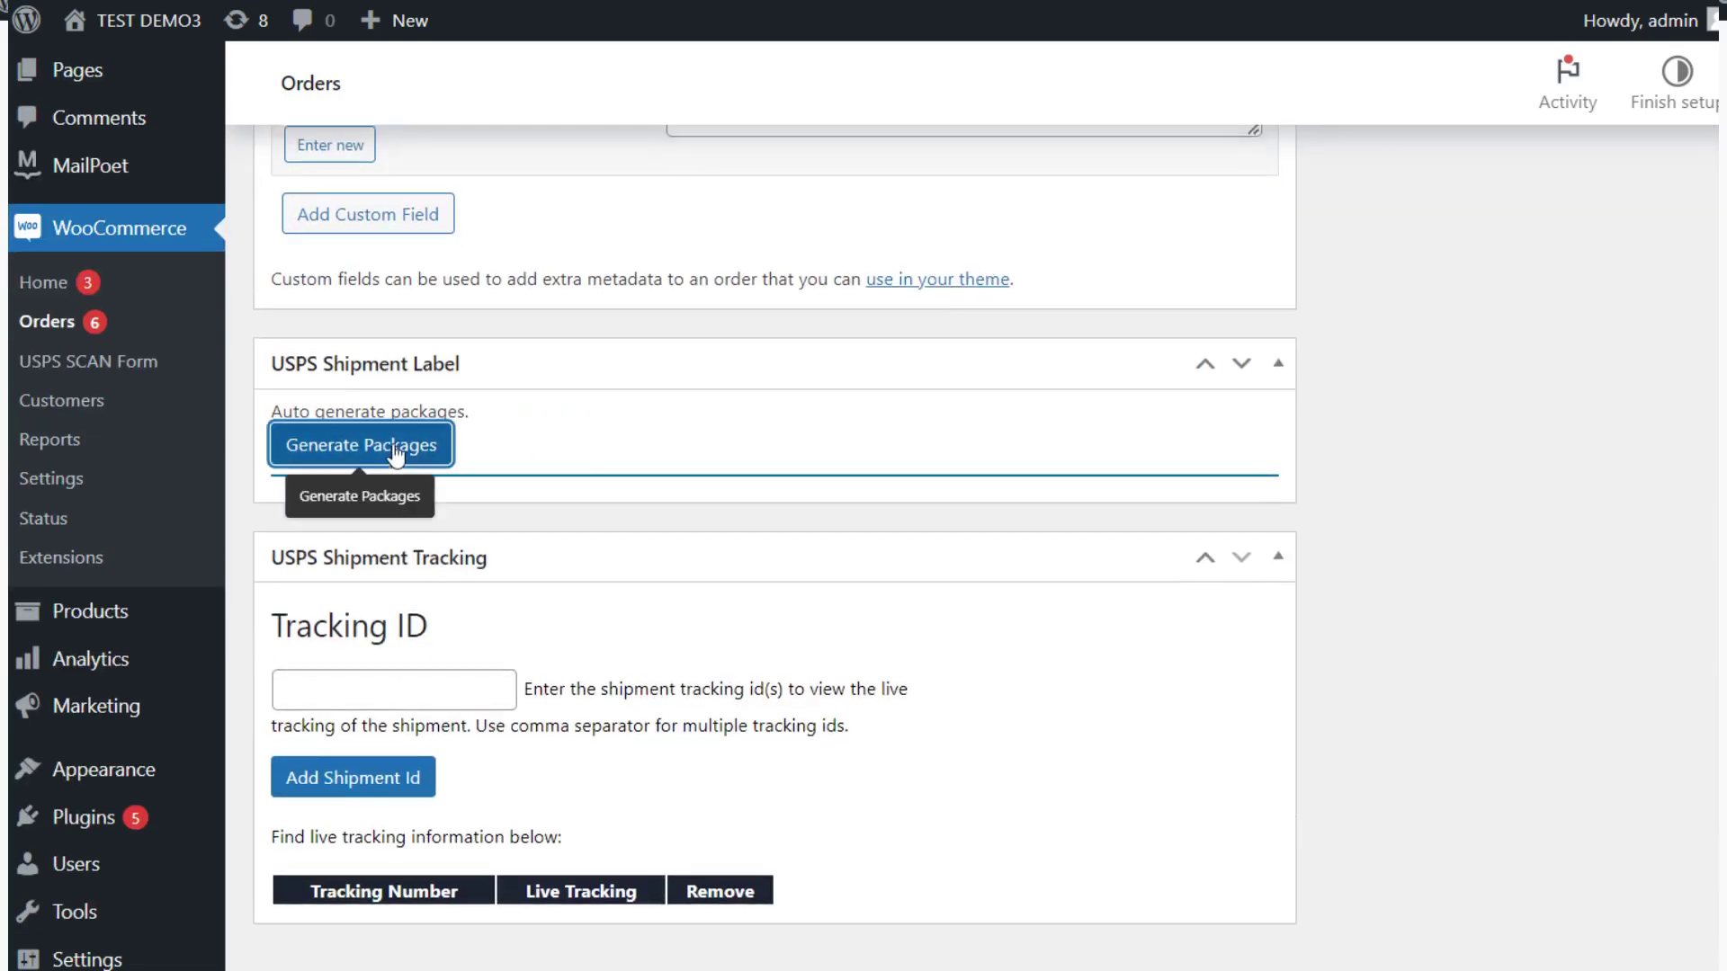
scroll(395, 455, "down", 15)
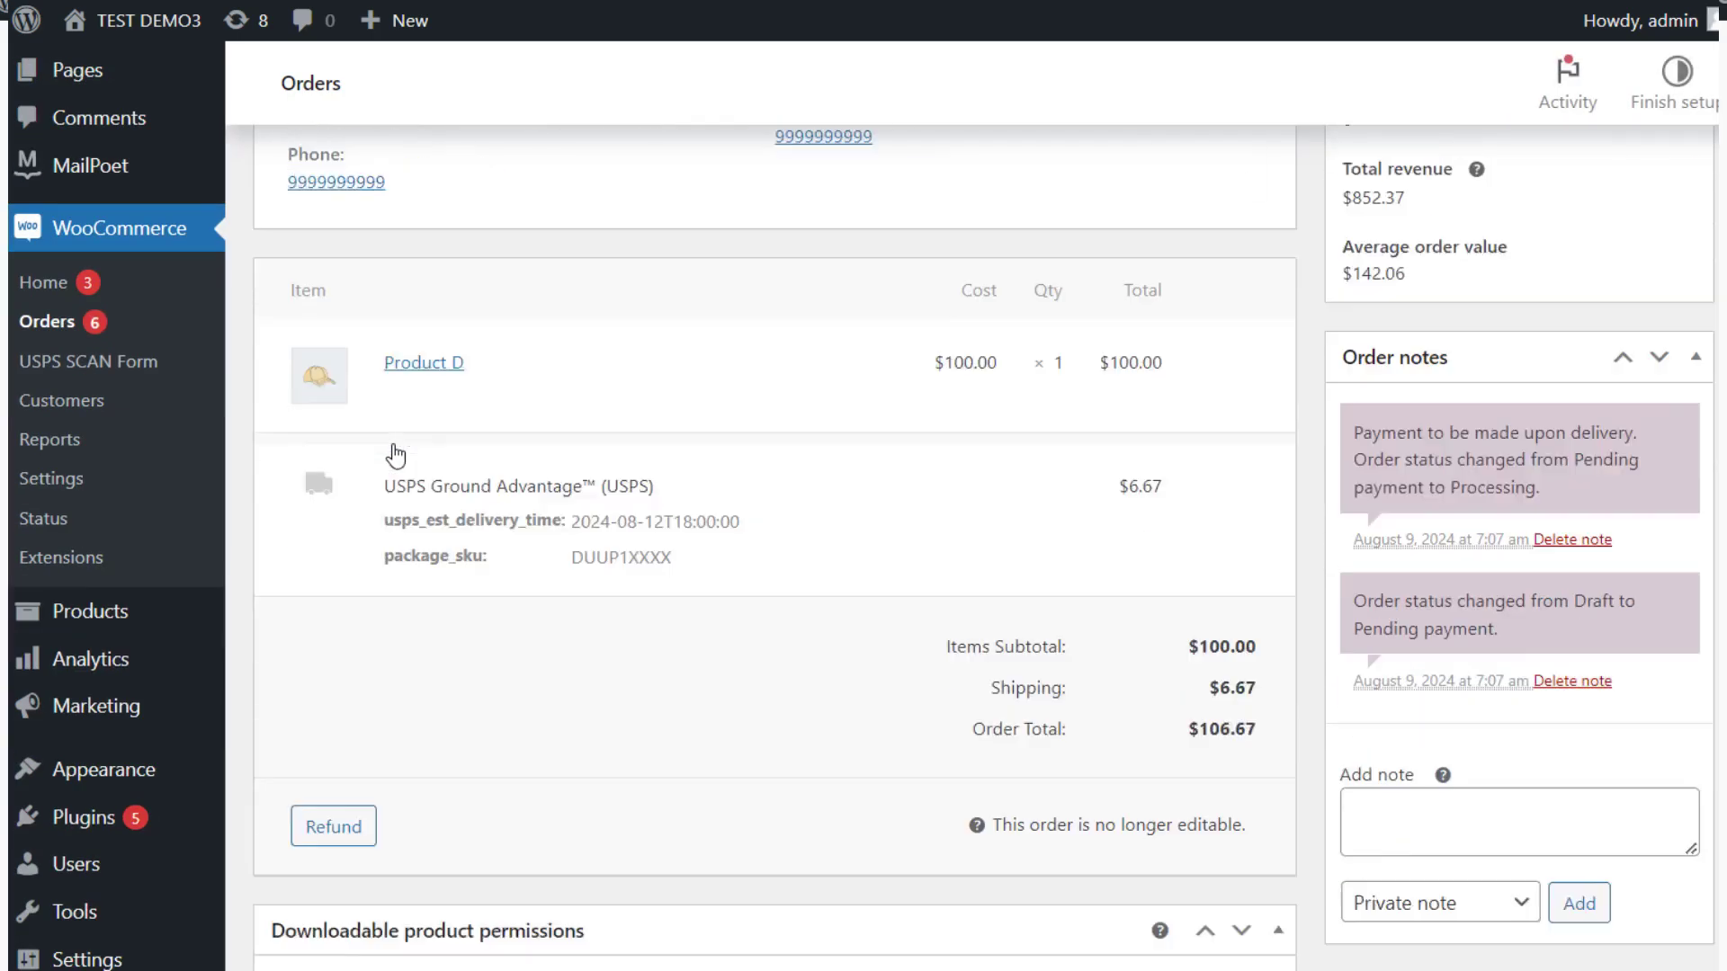
scroll(396, 454, "down", 5)
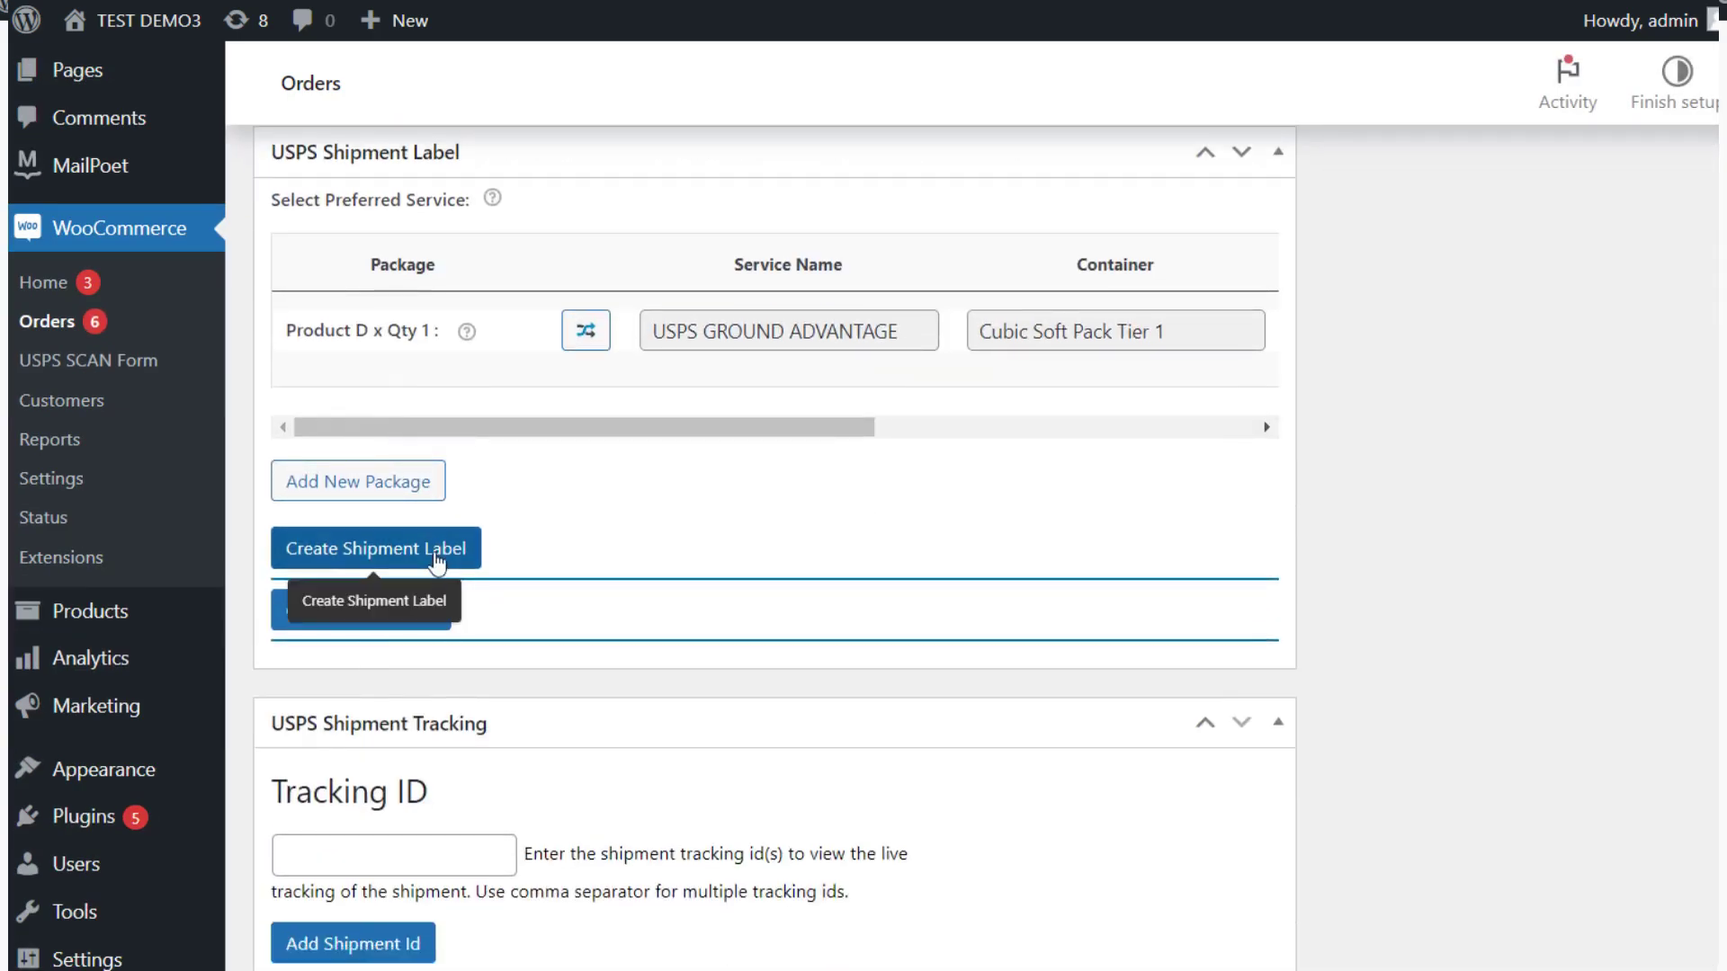
left_click(438, 560)
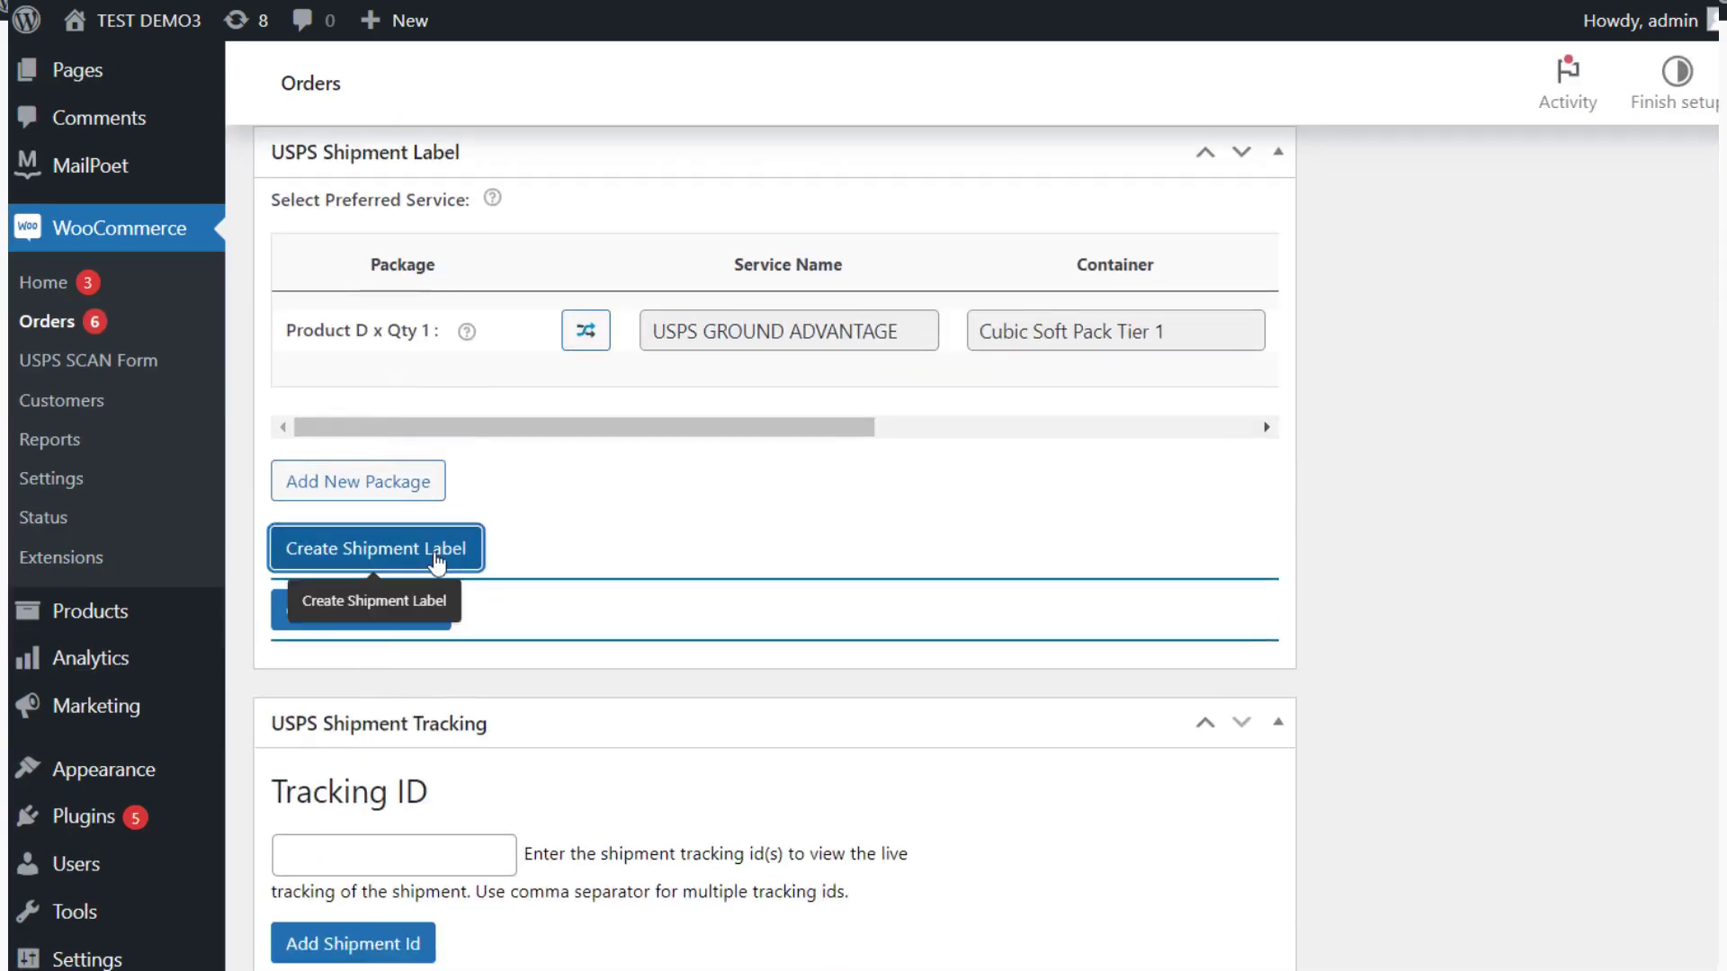
- Open the generated shipping label PDF for printing
scroll(438, 562, "down", 10)
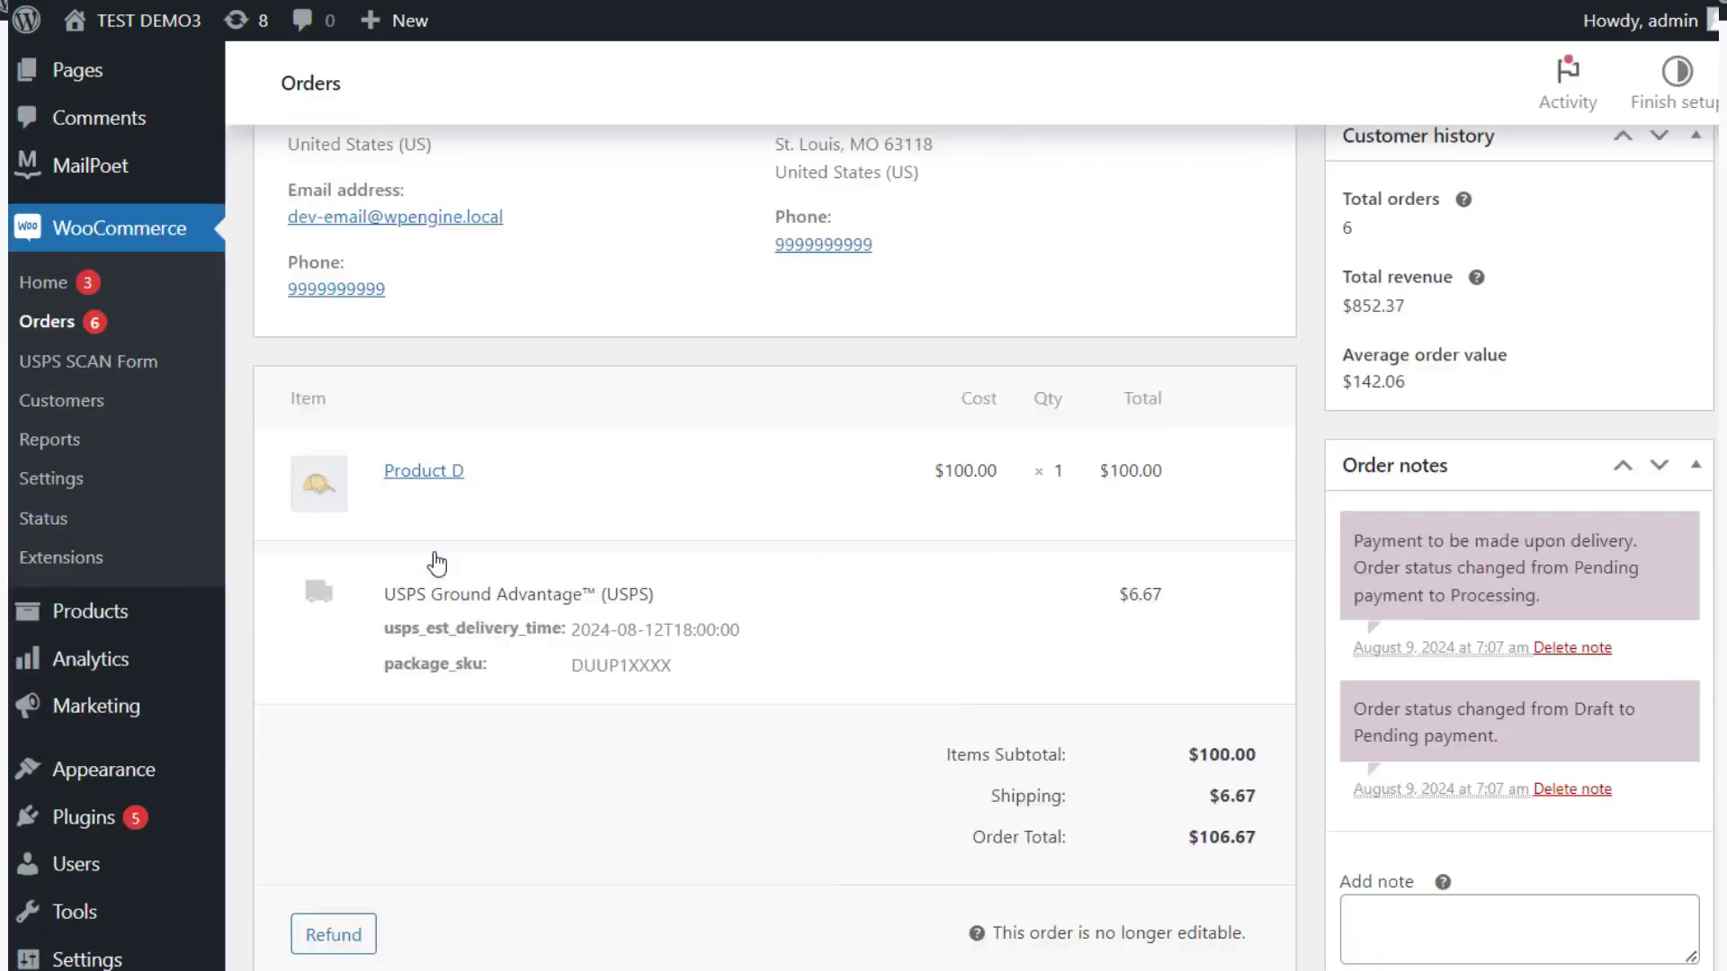
scroll(438, 562, "down", 7)
left_click(324, 404)
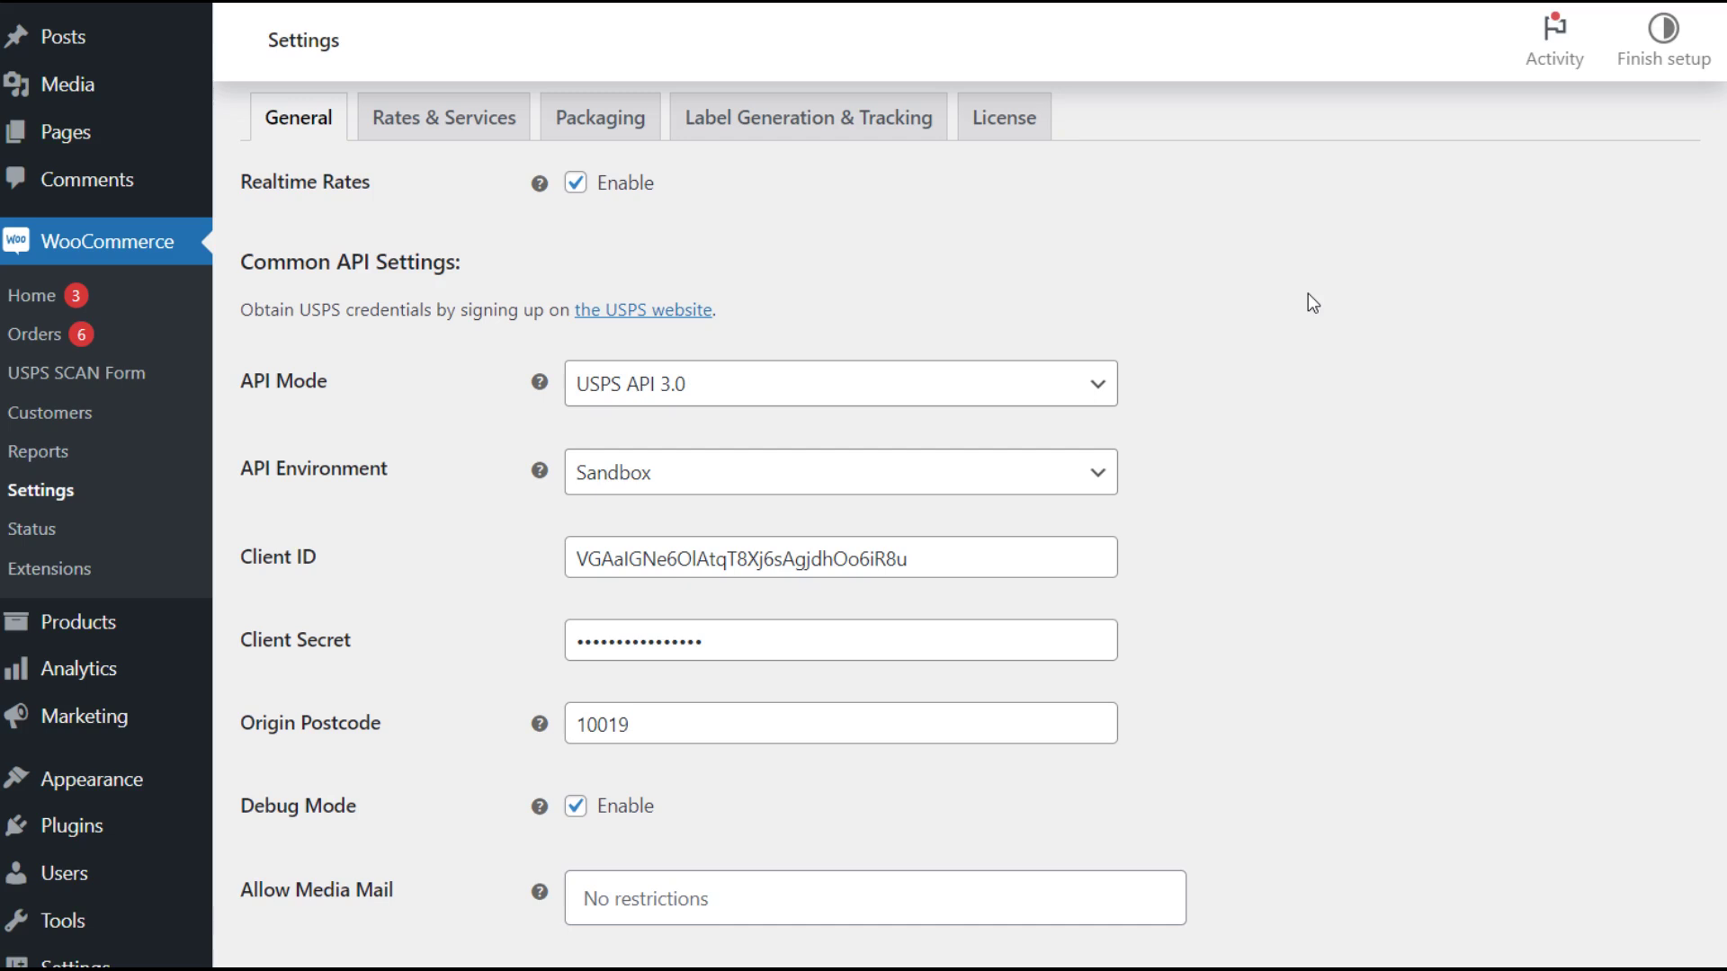
- Scroll down the General settings to review the USPS eVS options
scroll(1308, 293, "down", 2)
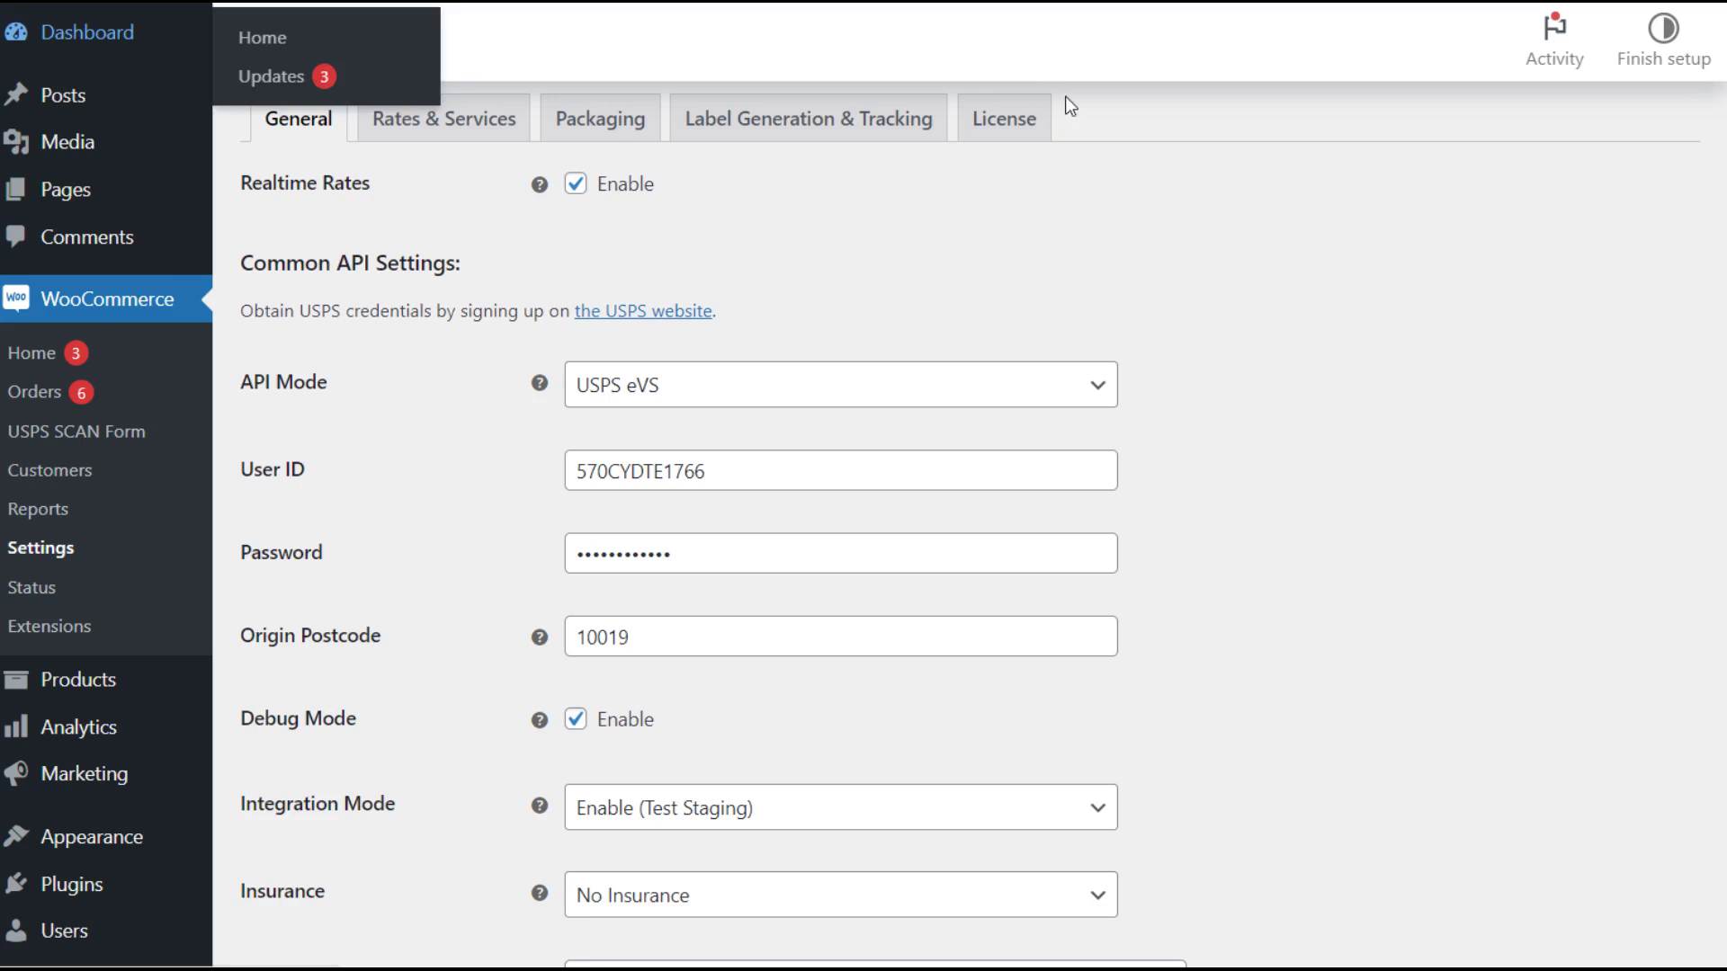
- Scroll down through the Rates & Services settings
scroll(1221, 198, "down", 1)
scroll(1222, 202, "down", 2)
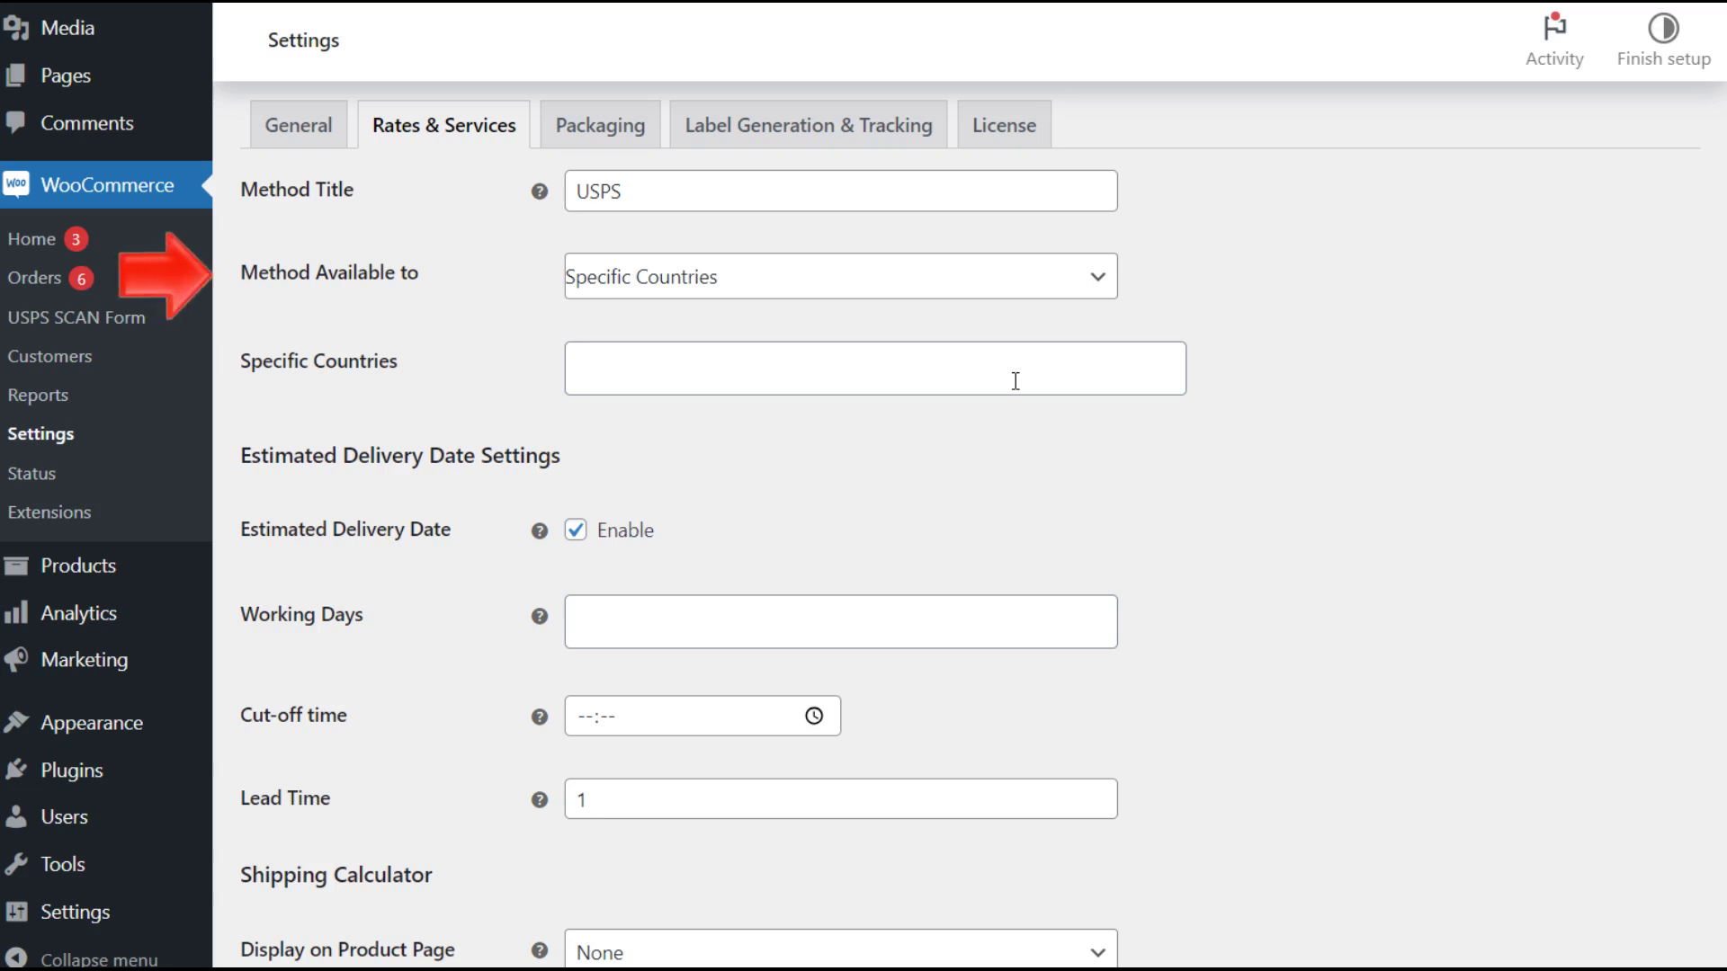
left_click(1016, 381)
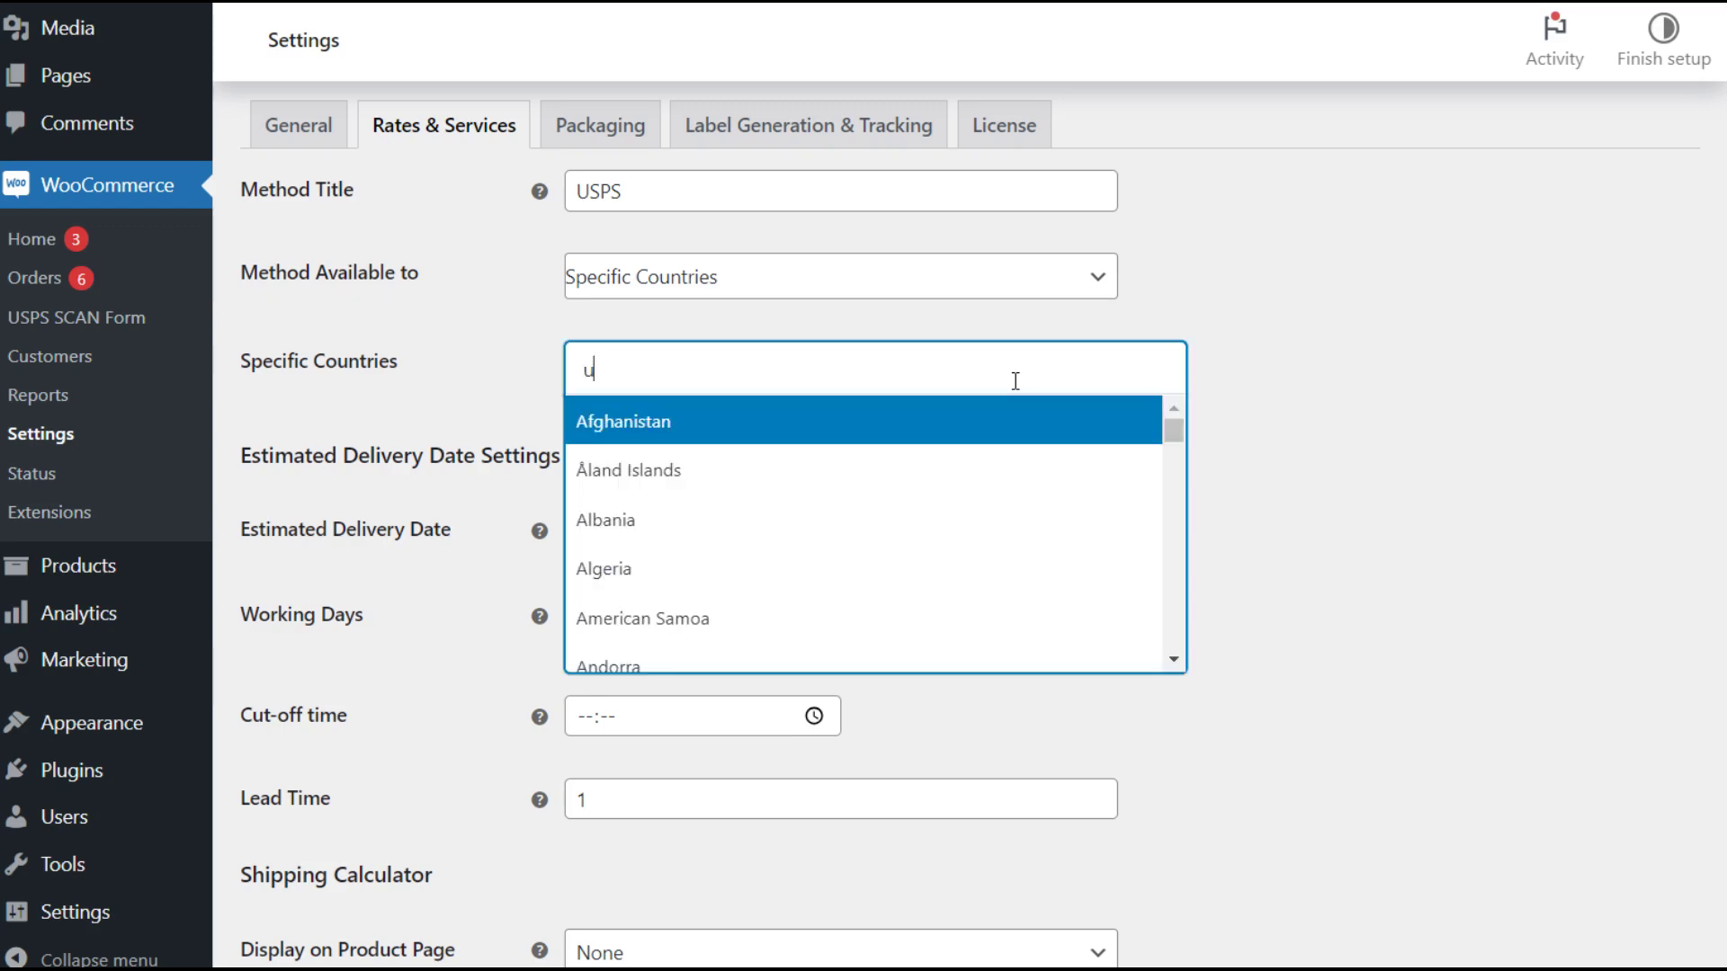
left_click(1340, 358)
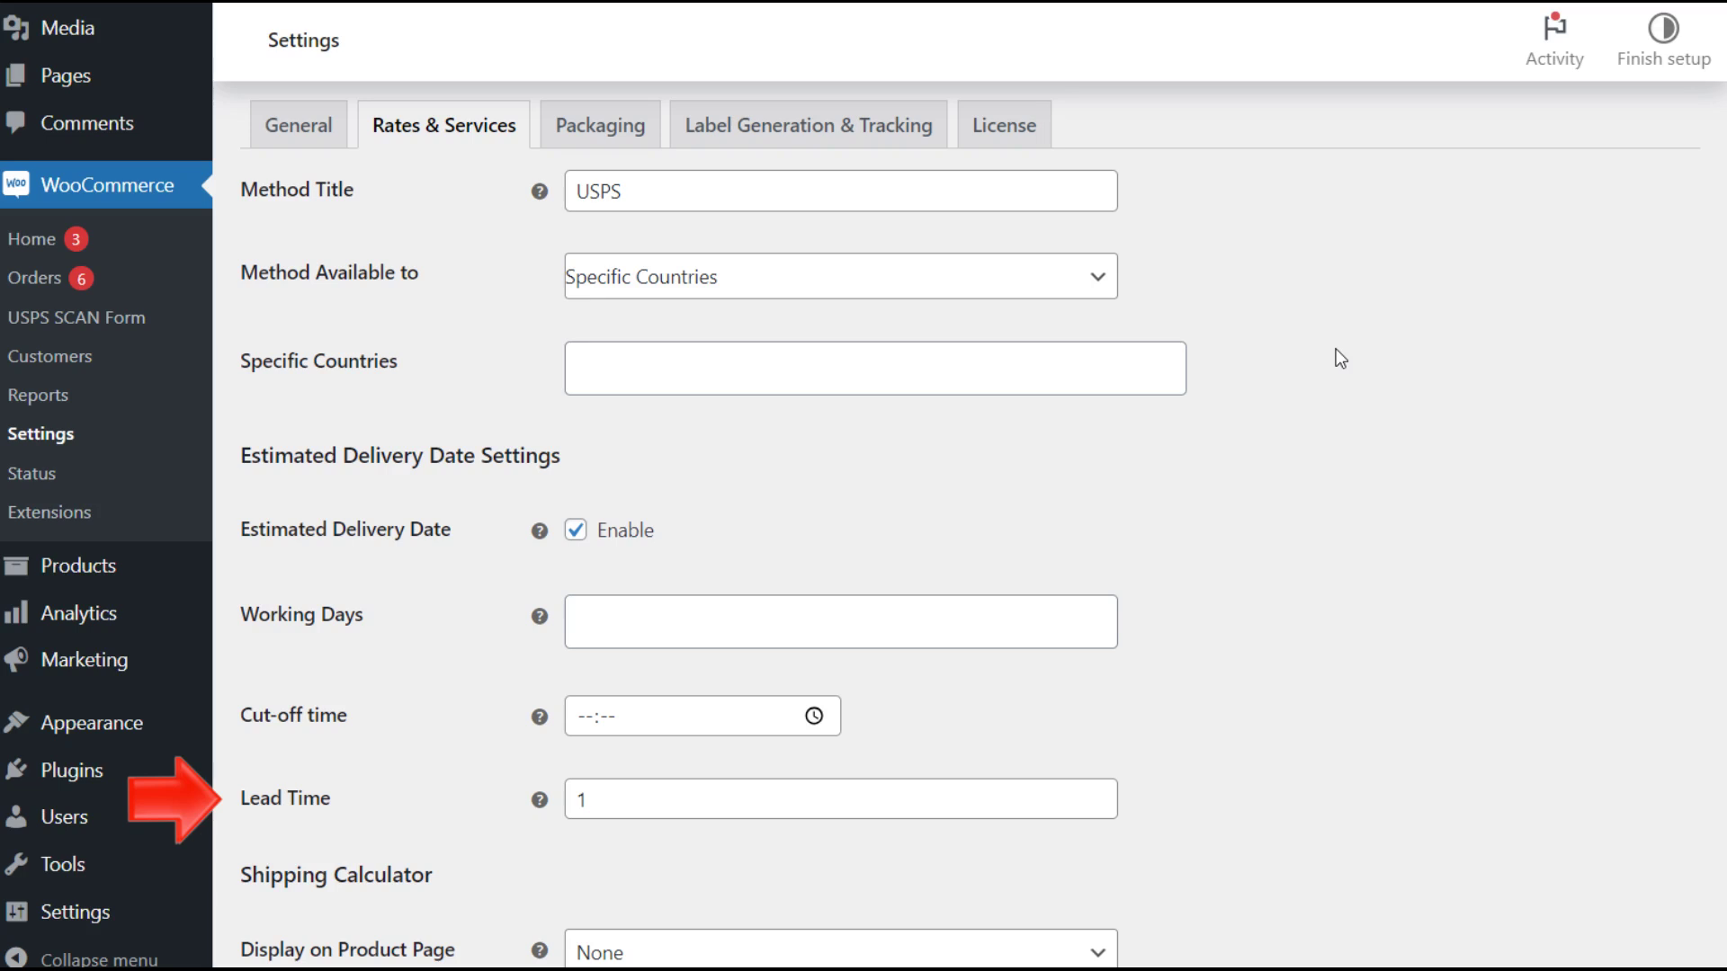
scroll(1340, 358, "down", 5)
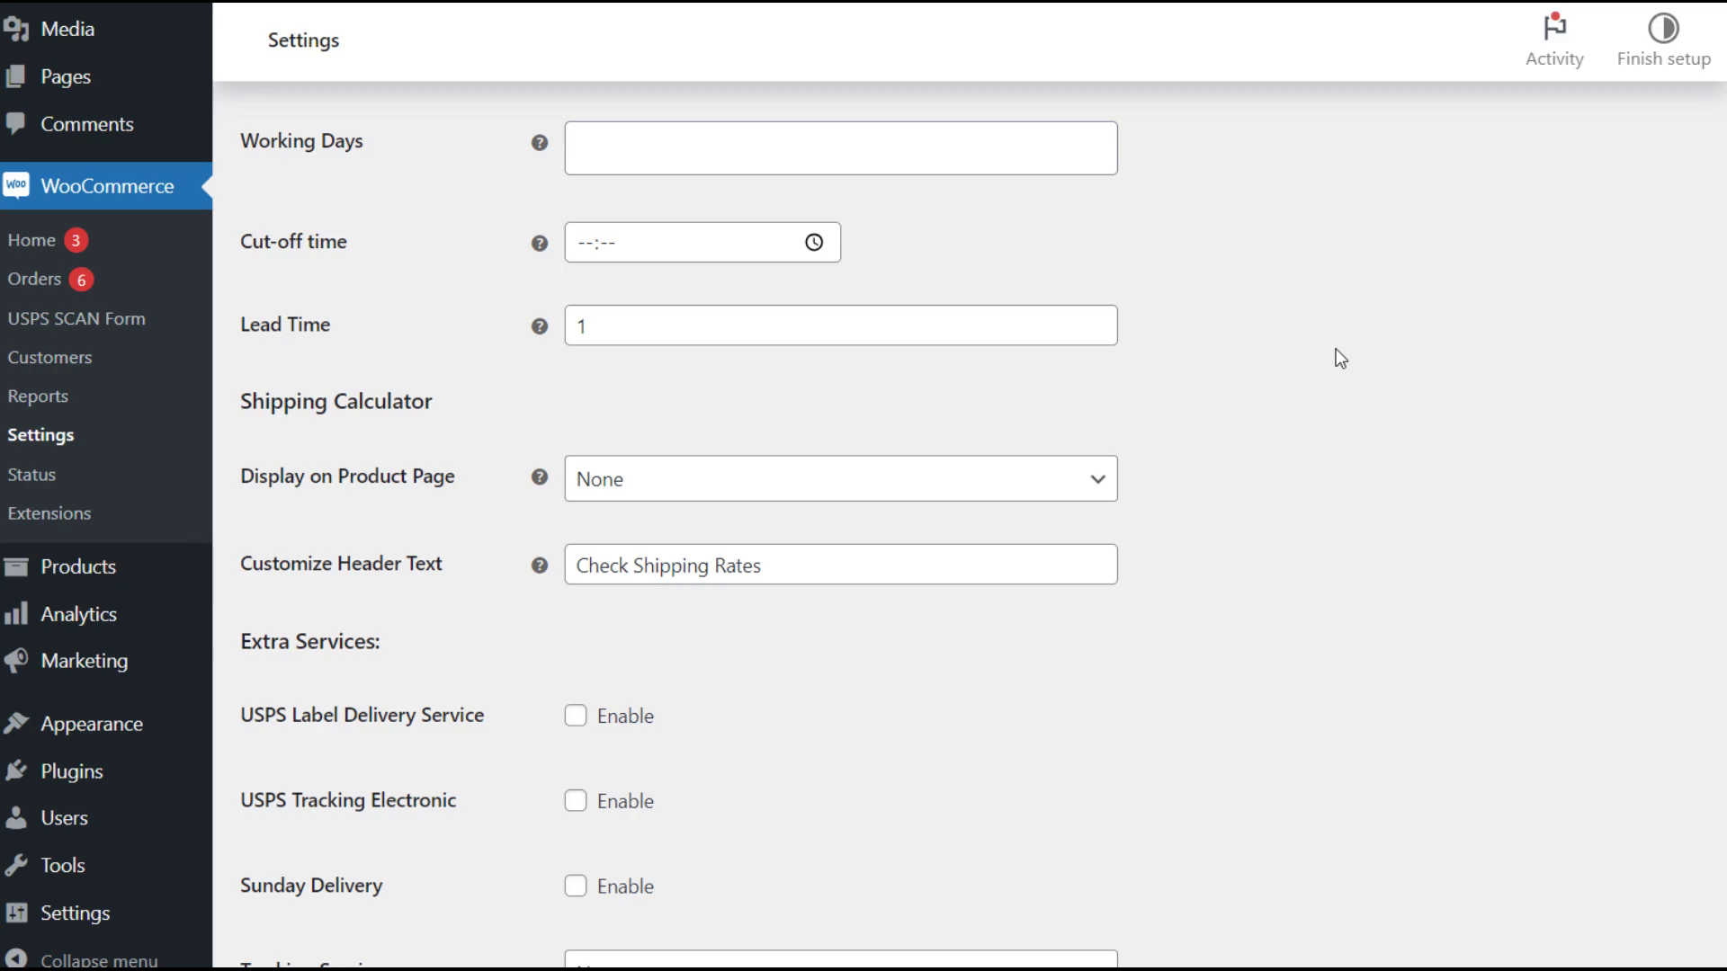
scroll(1340, 358, "down", 5)
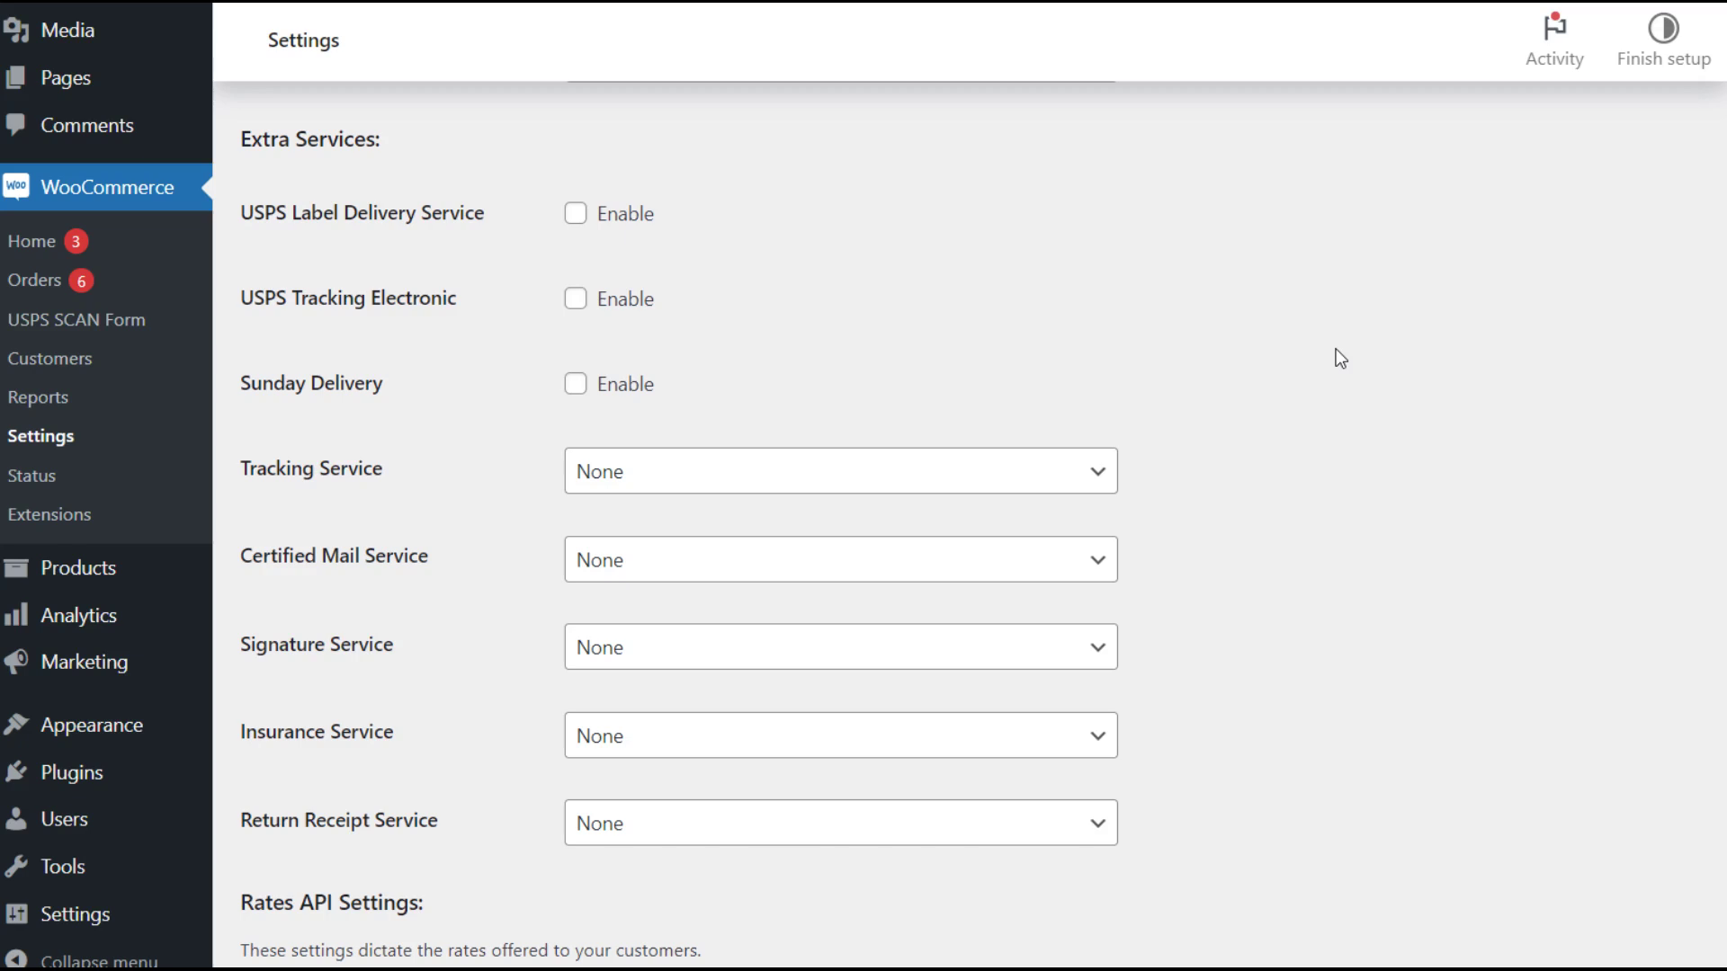
scroll(1340, 358, "down", 8)
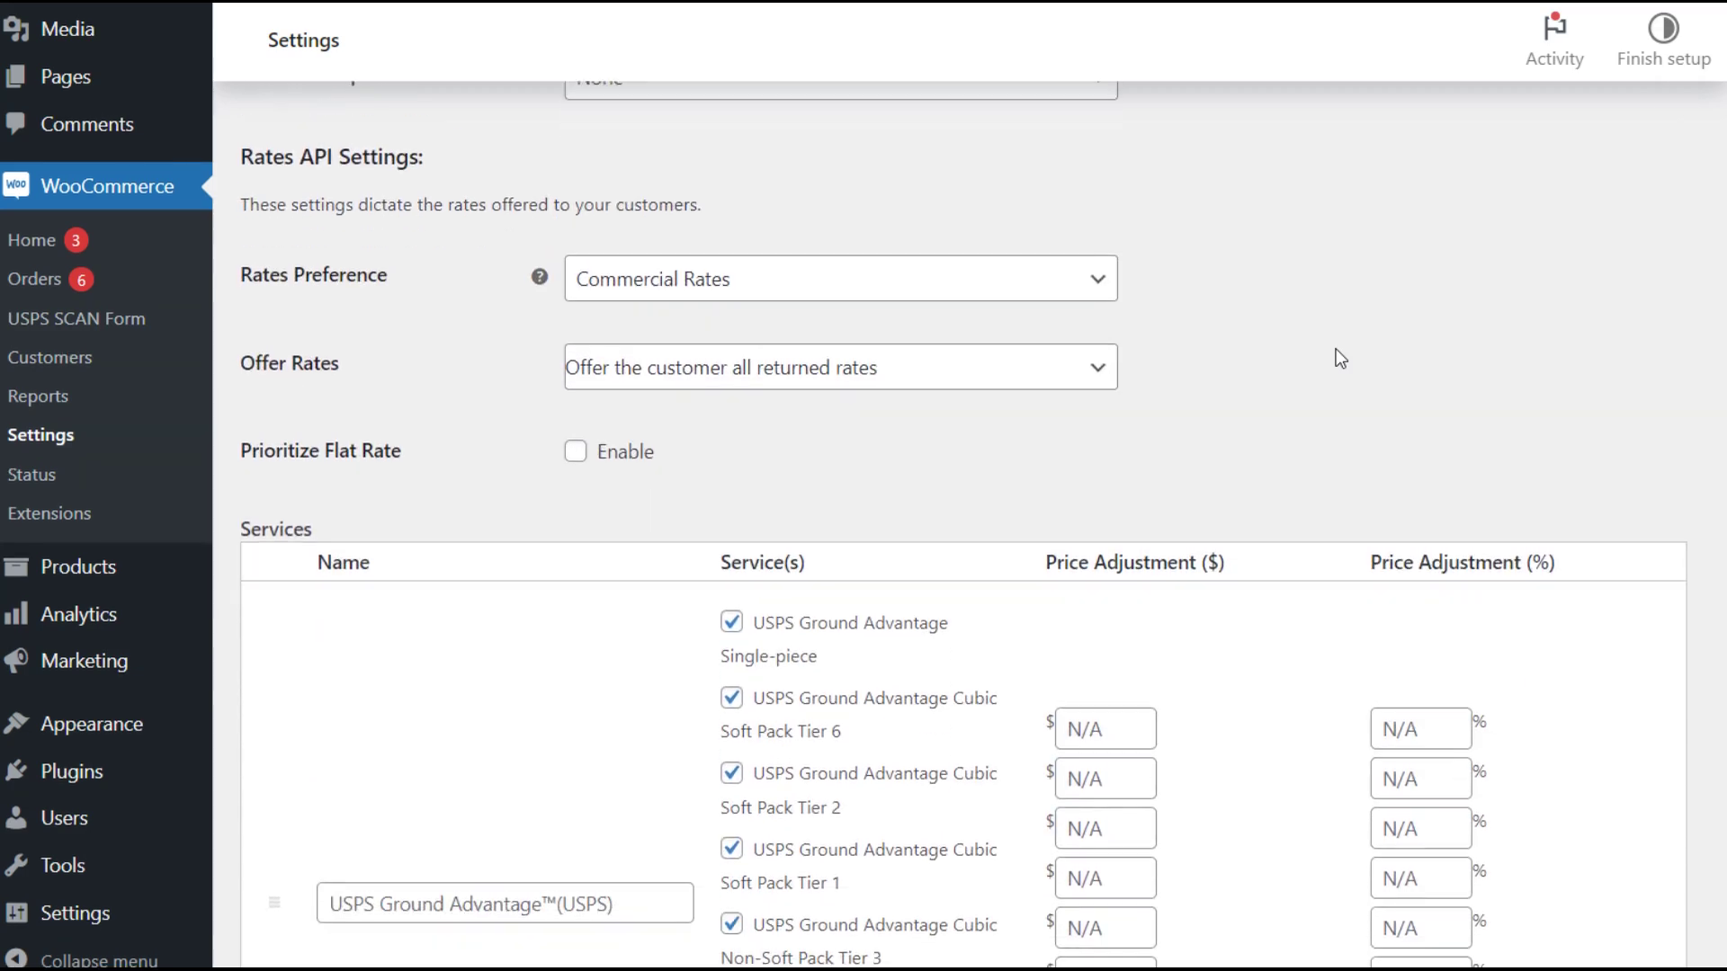
left_click(1099, 283)
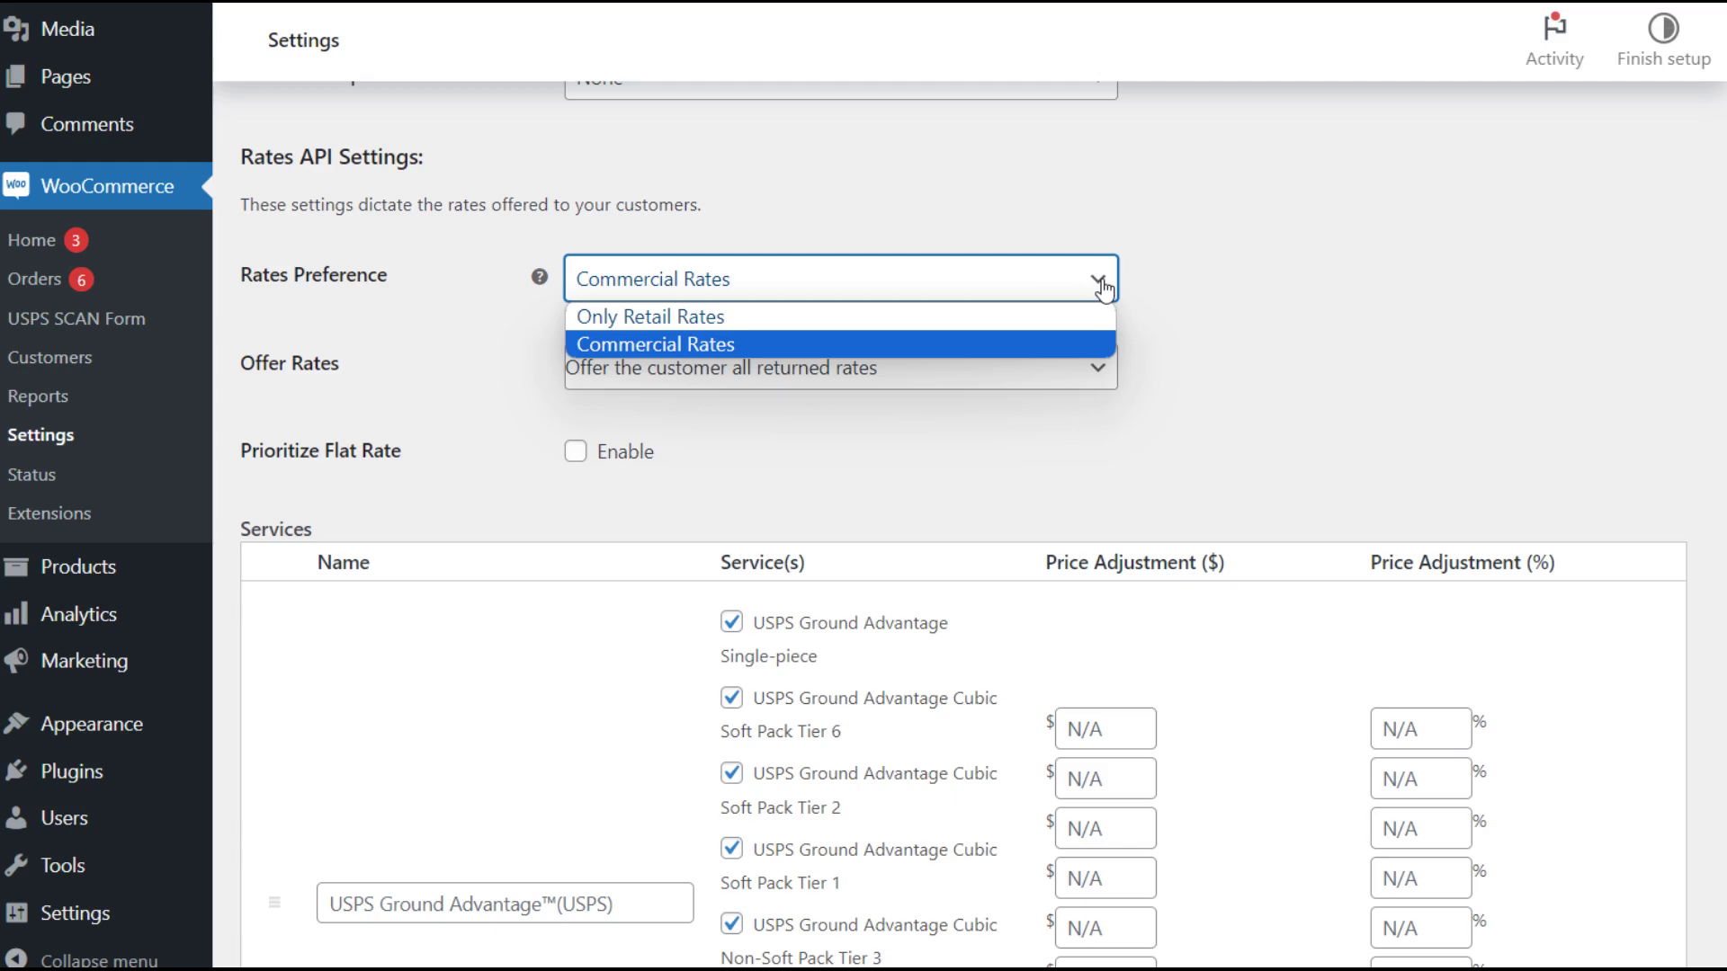
left_click(1104, 288)
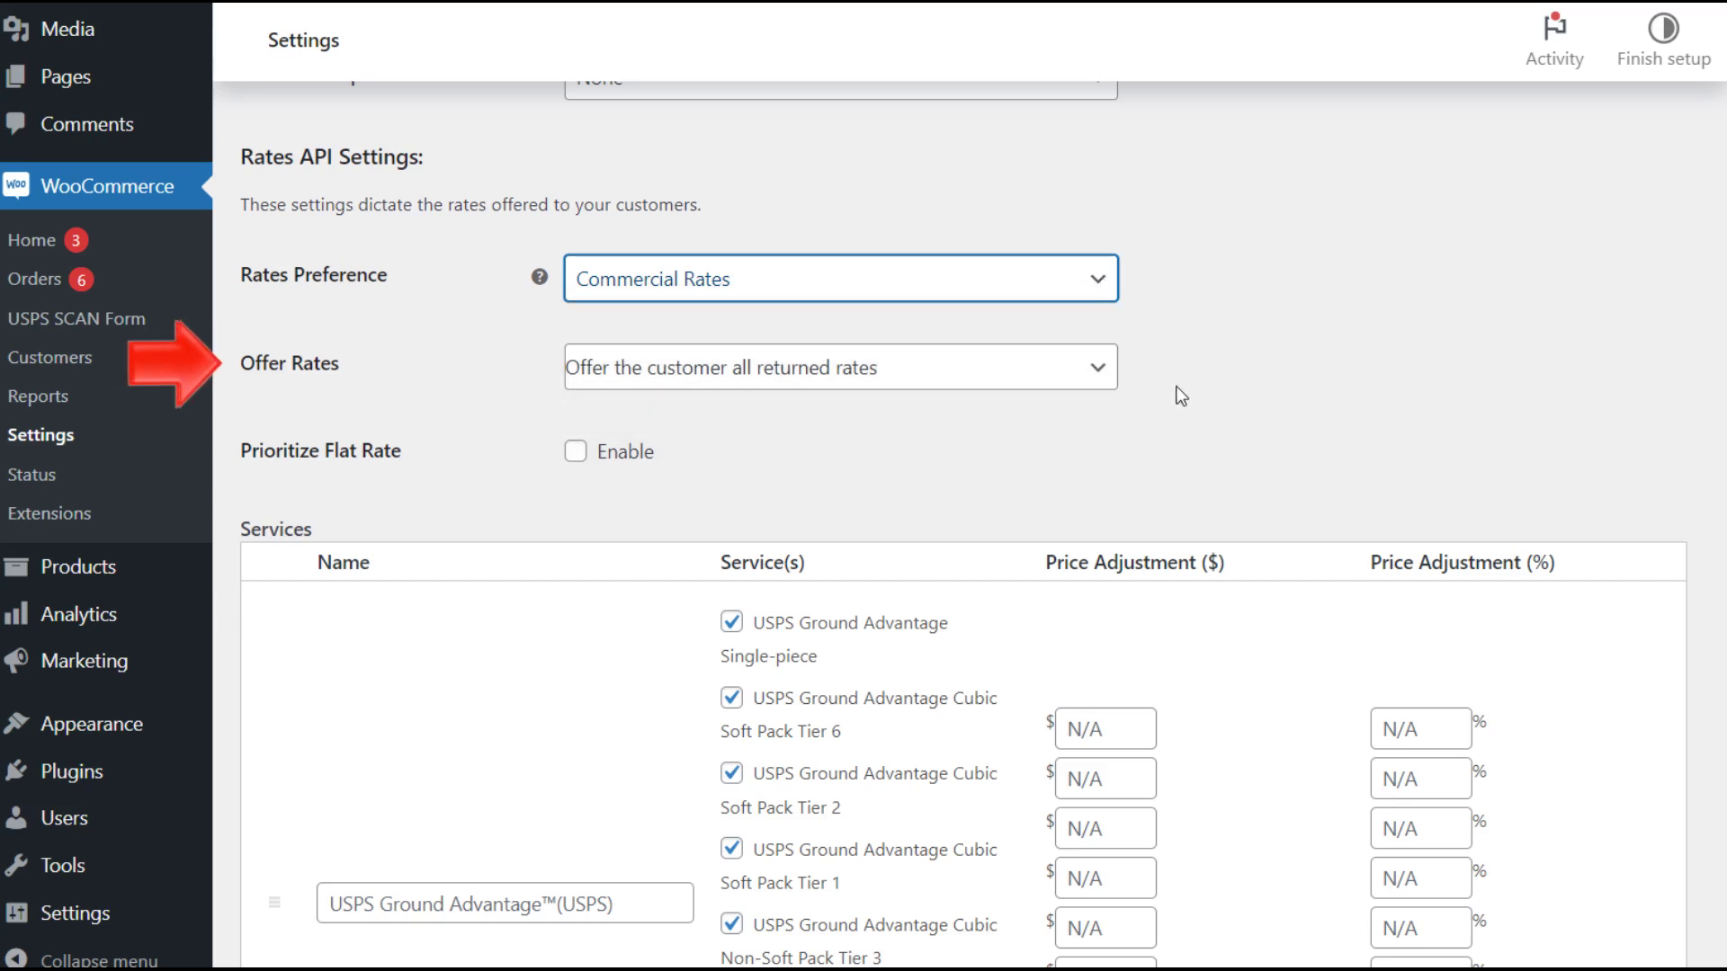
left_click(1099, 378)
left_click(1106, 387)
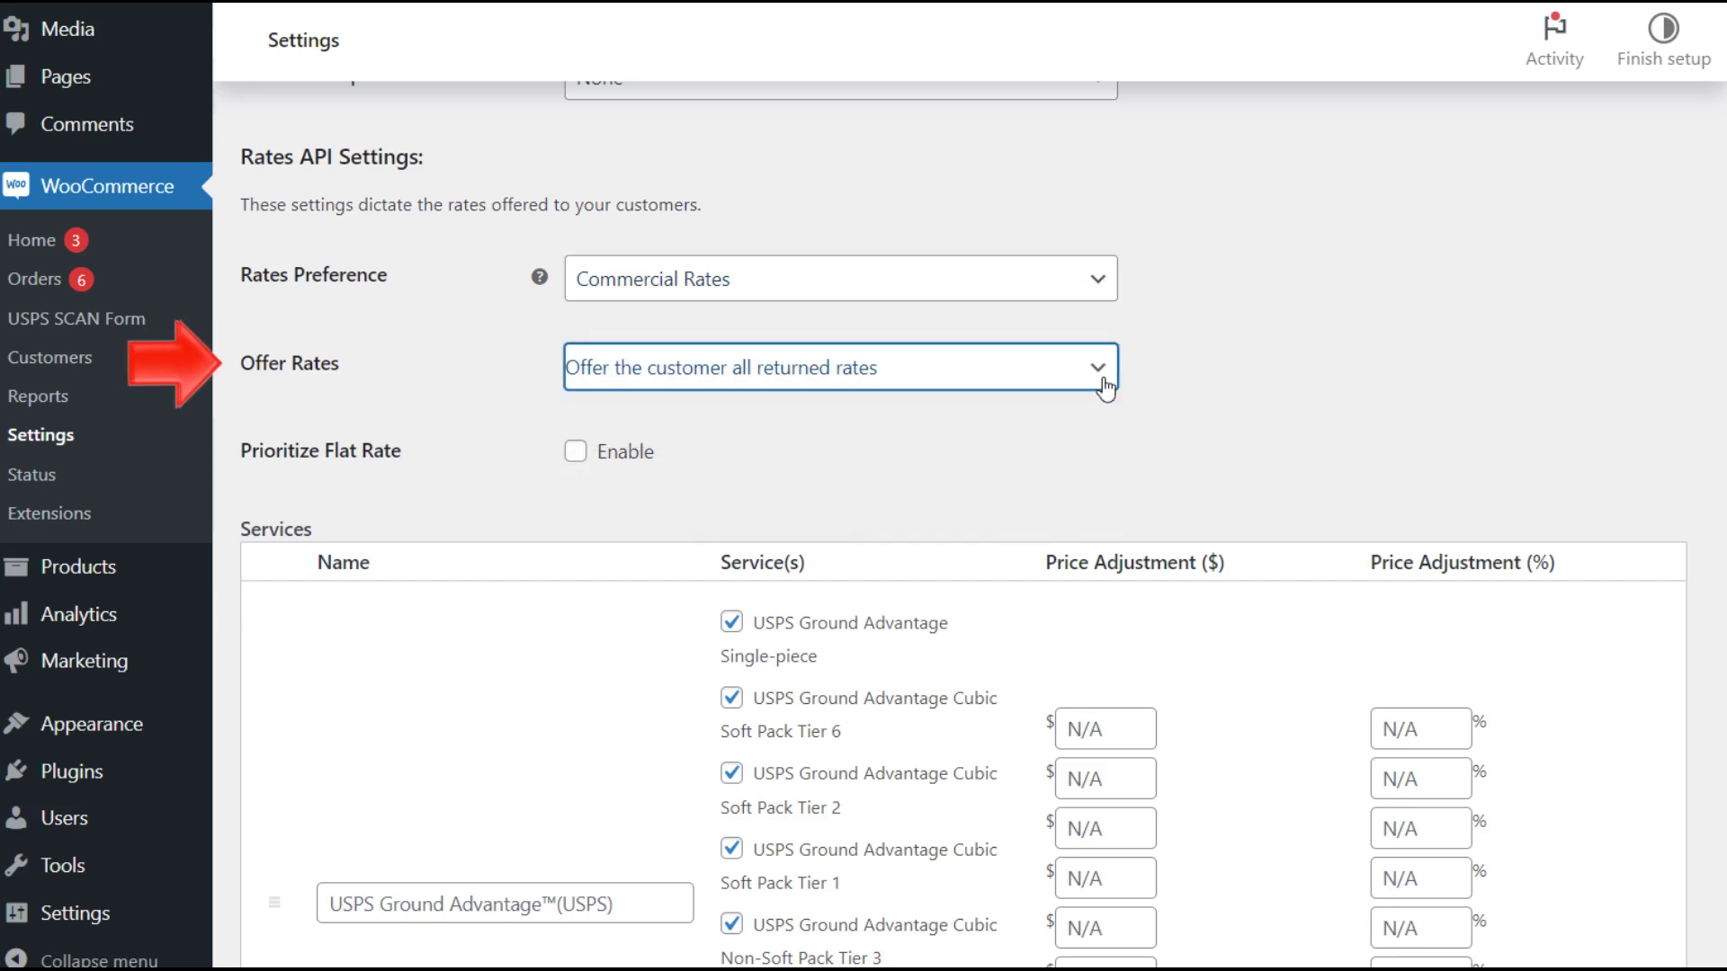
left_click(575, 453)
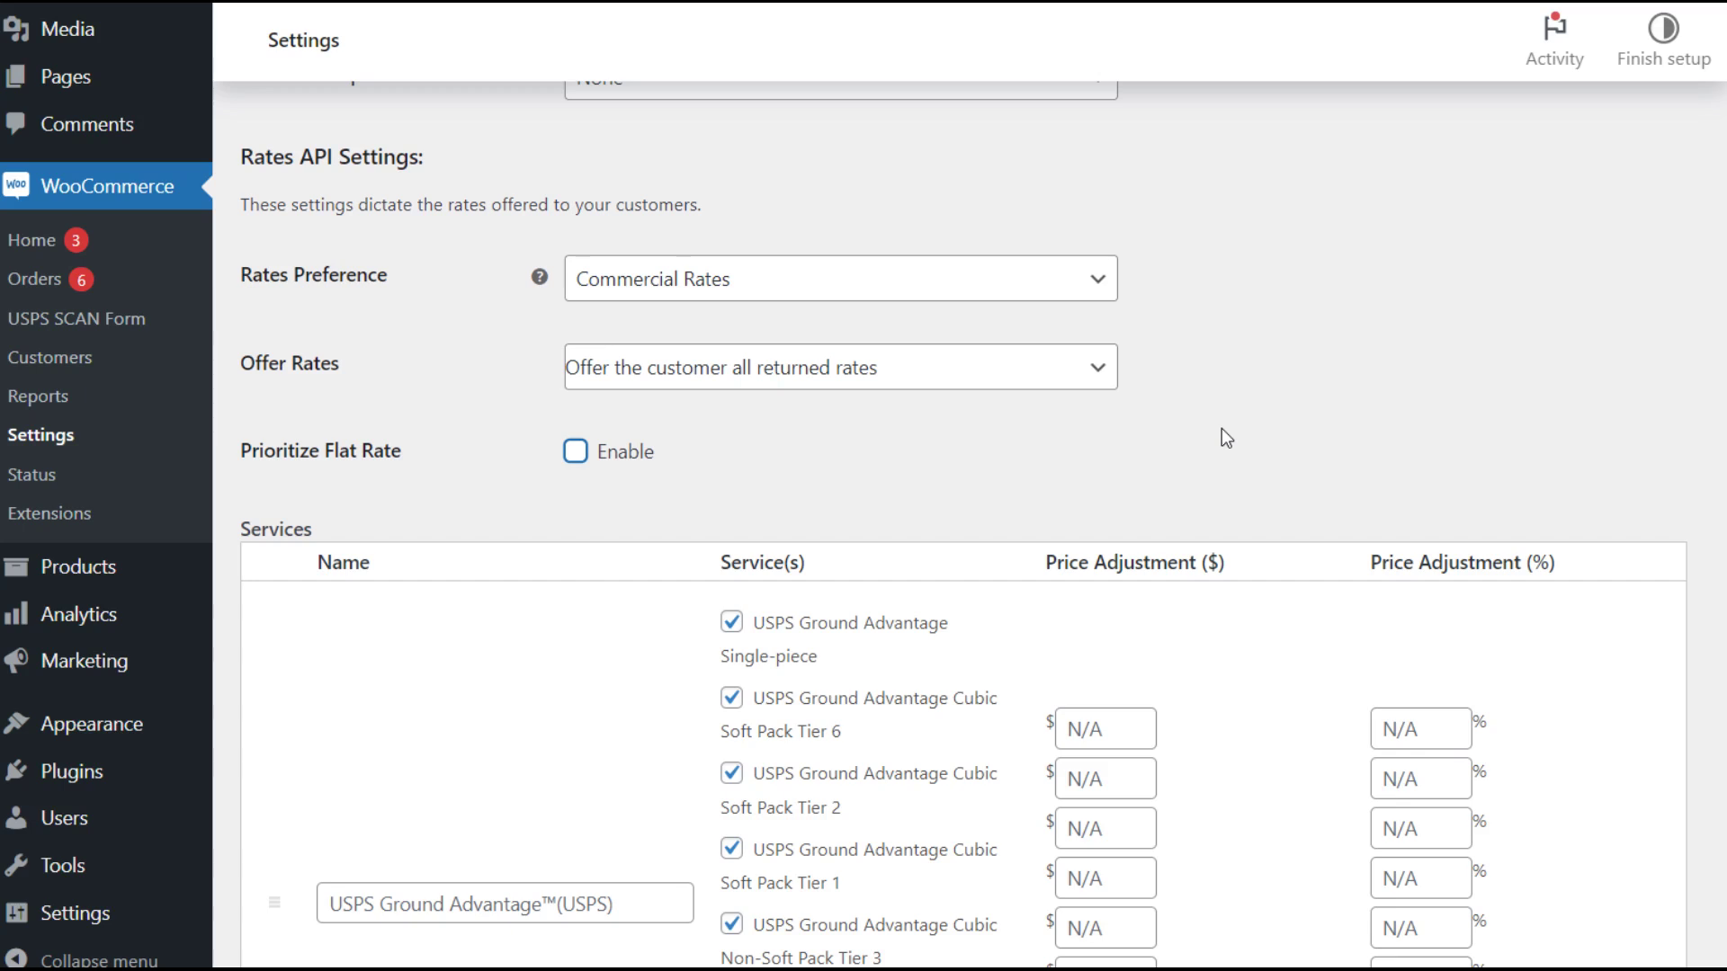
- Scroll through the Services table to review the listed USPS services
scroll(1221, 429, "down", 5)
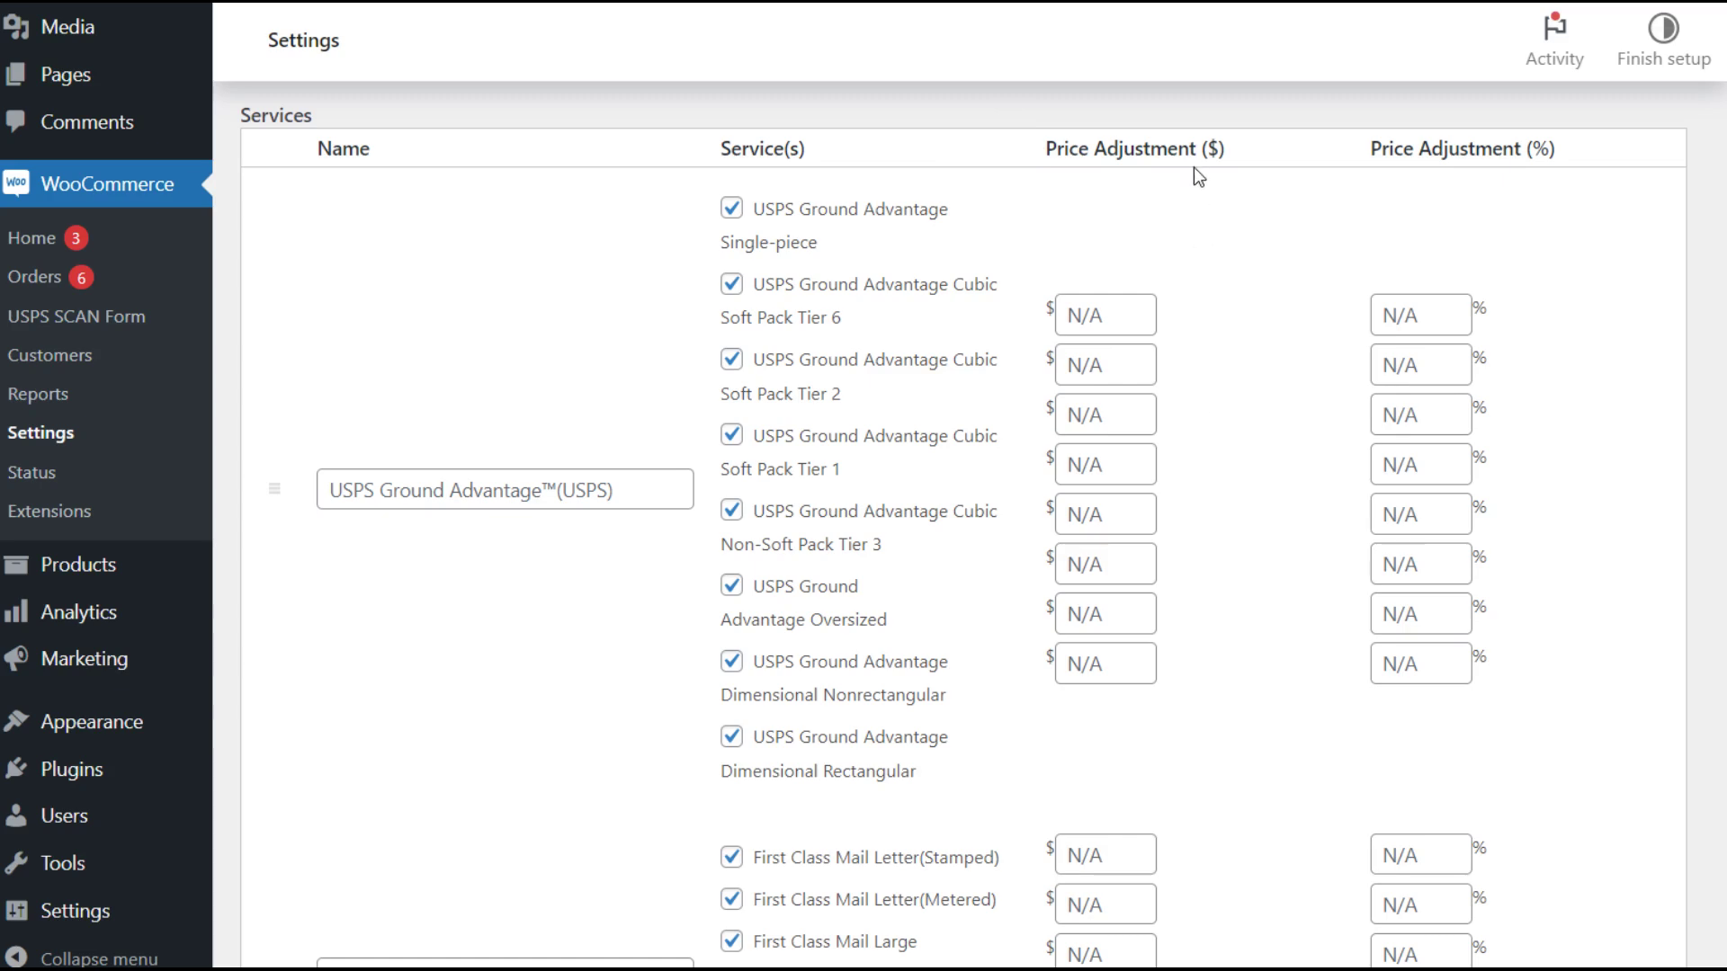
scroll(1194, 167, "down", 20)
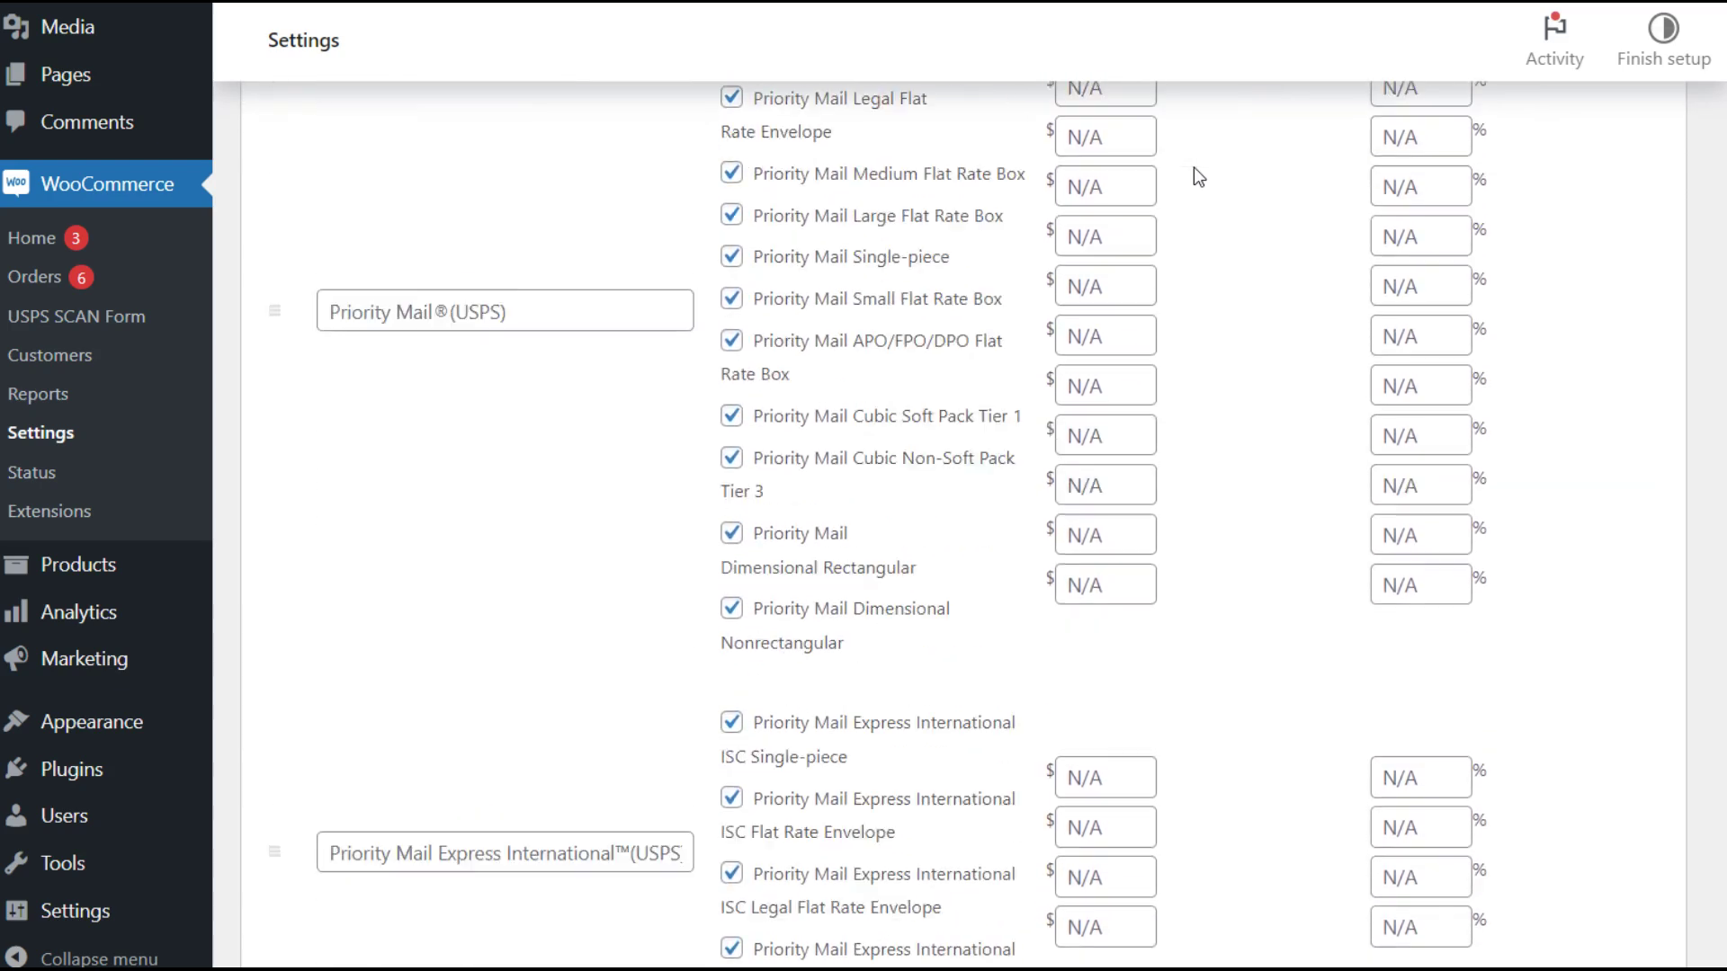
scroll(1194, 168, "down", 15)
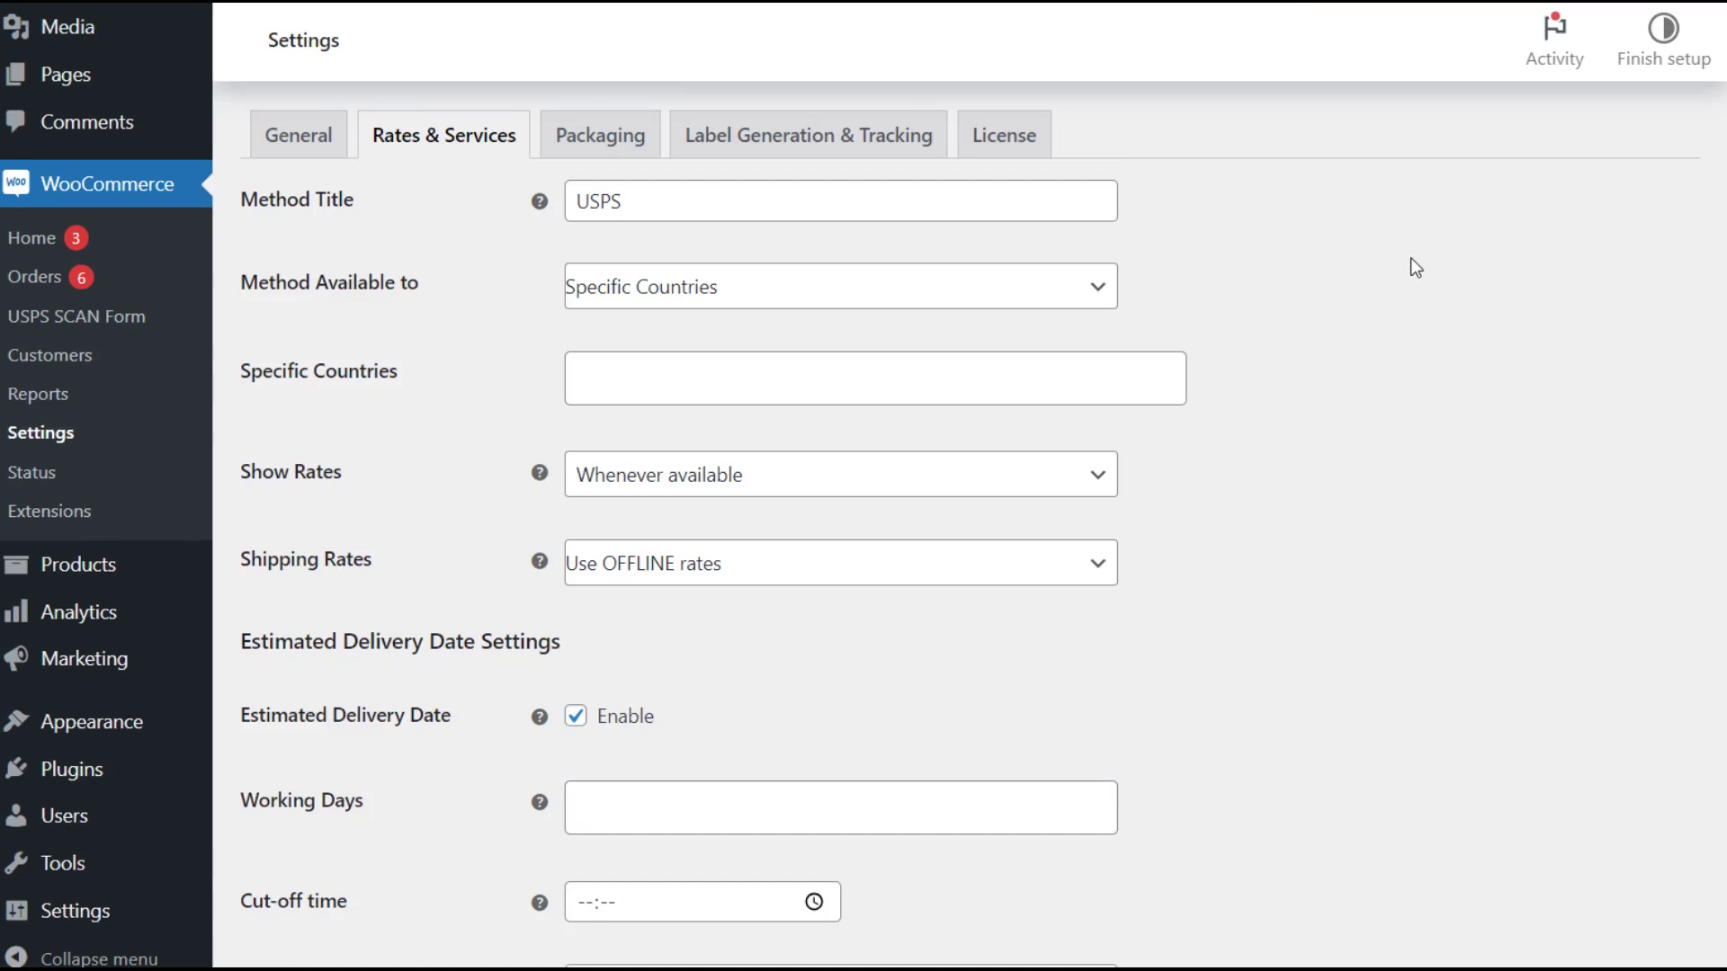
- Keep Show Rates as 'whenever available' and Shipping Rates as OFFLINE, then focus the Fallback field
left_click(1083, 481)
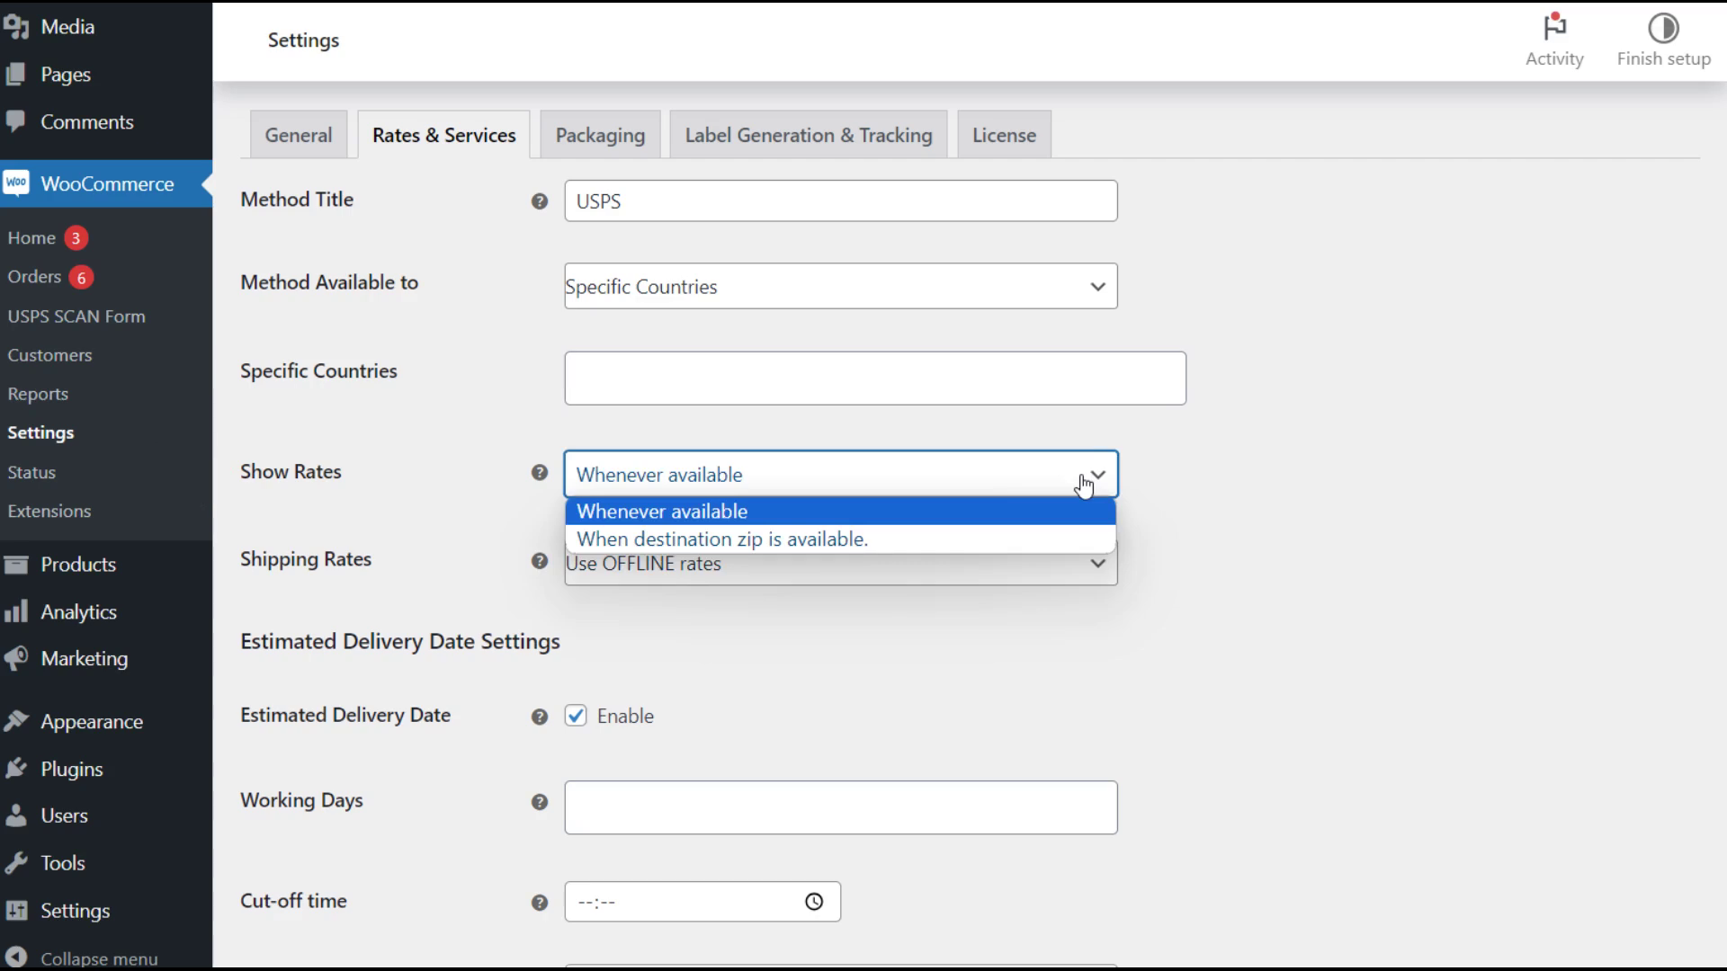
left_click(1085, 481)
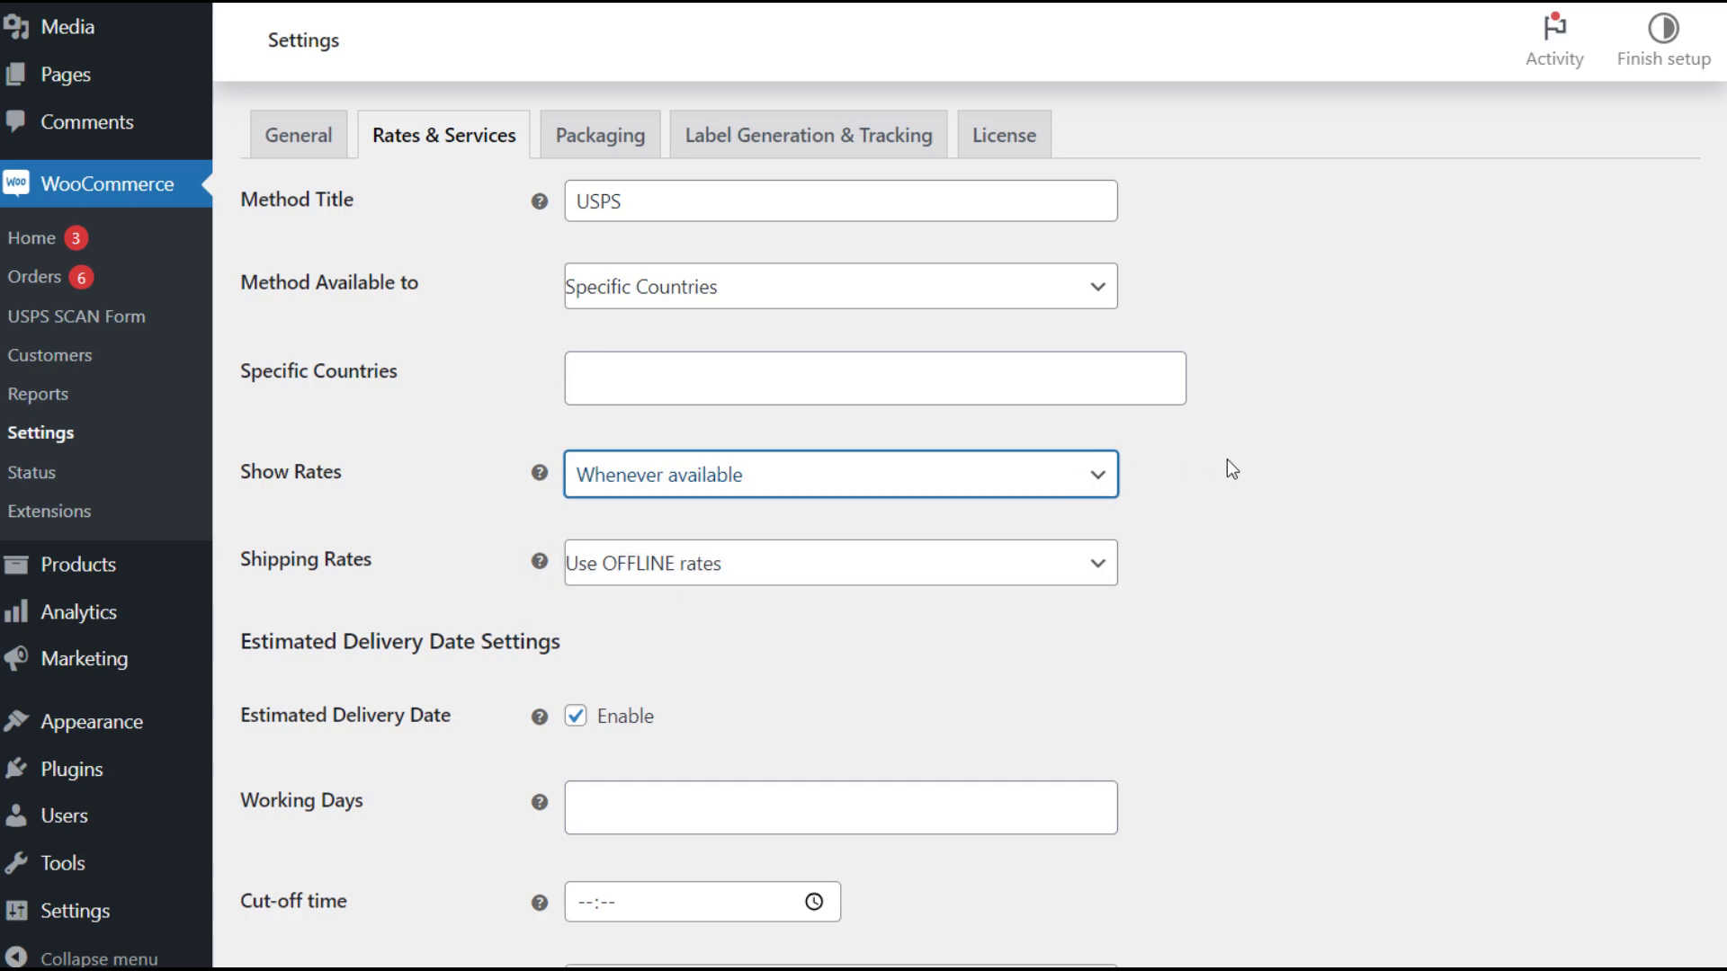
left_click(1073, 576)
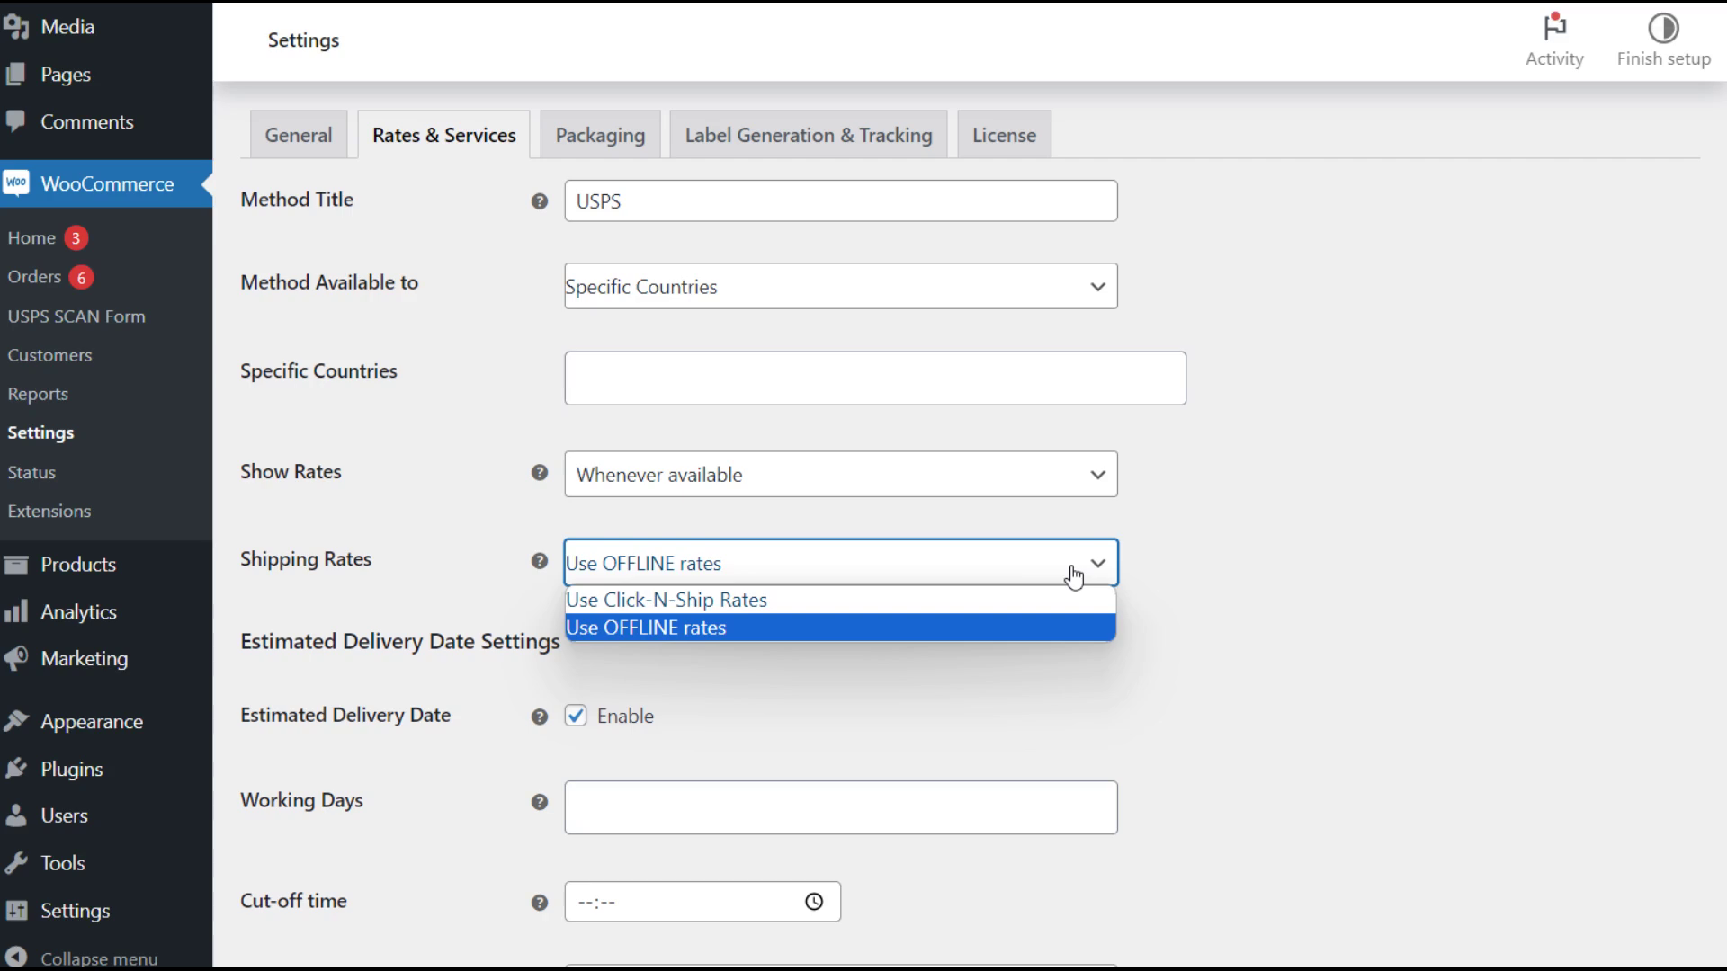
left_click(1074, 574)
scroll(1368, 608, "down", 8)
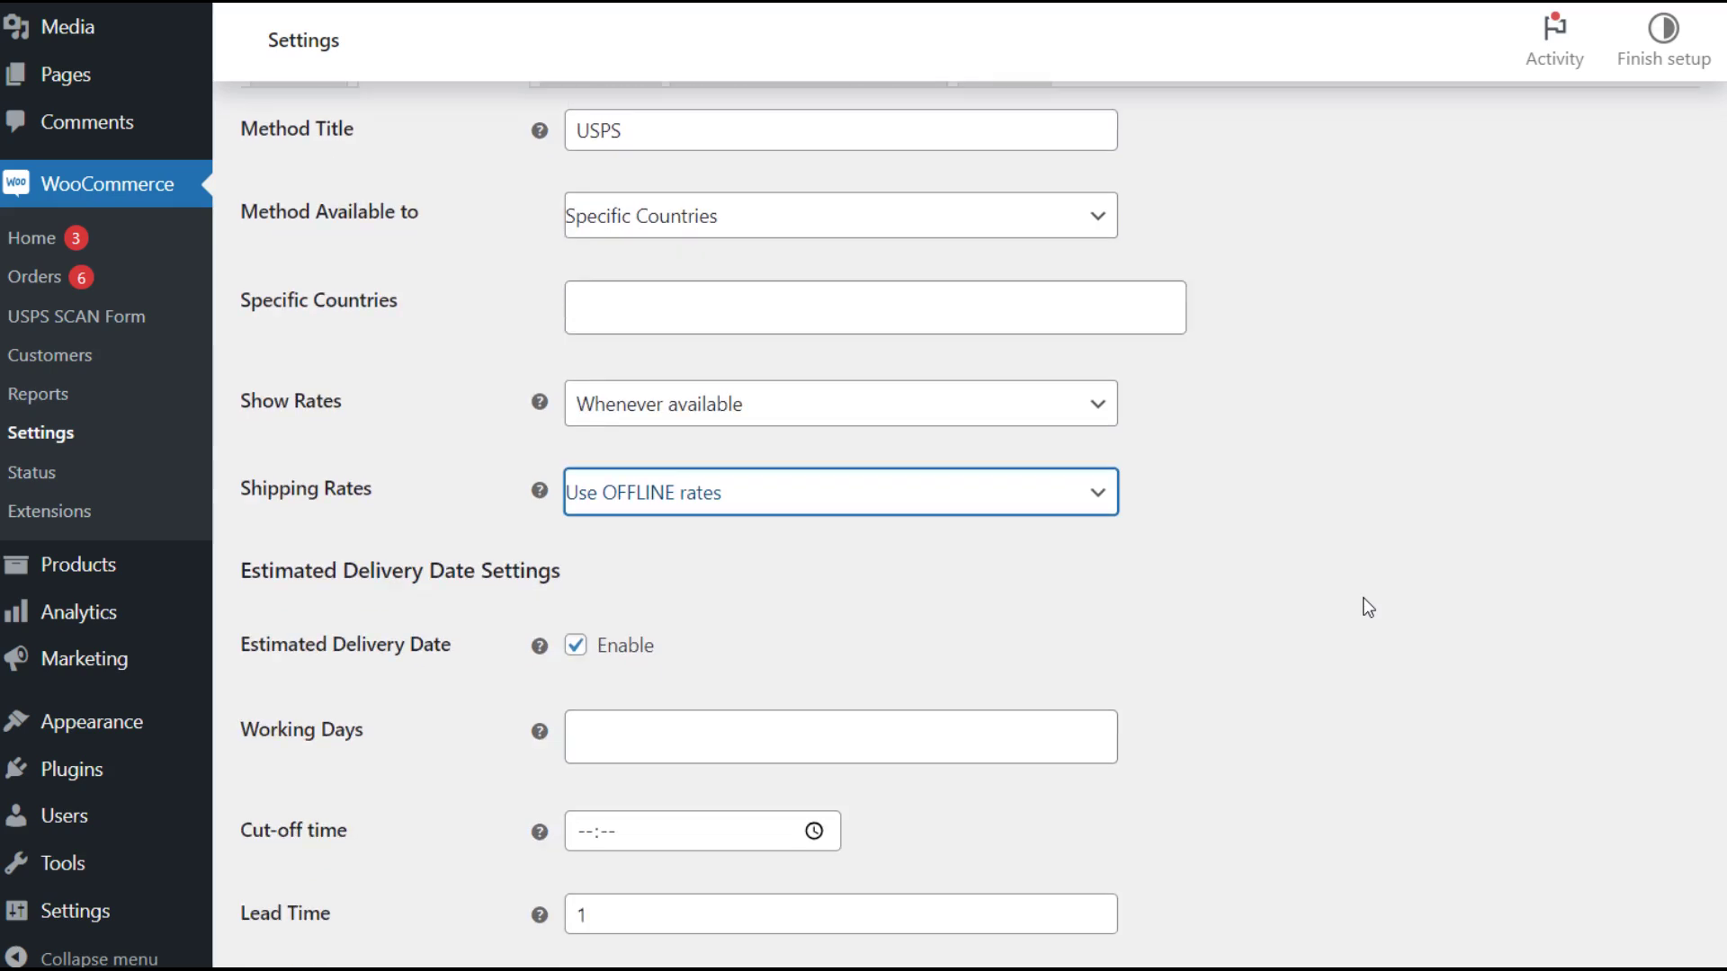
scroll(1368, 608, "down", 3)
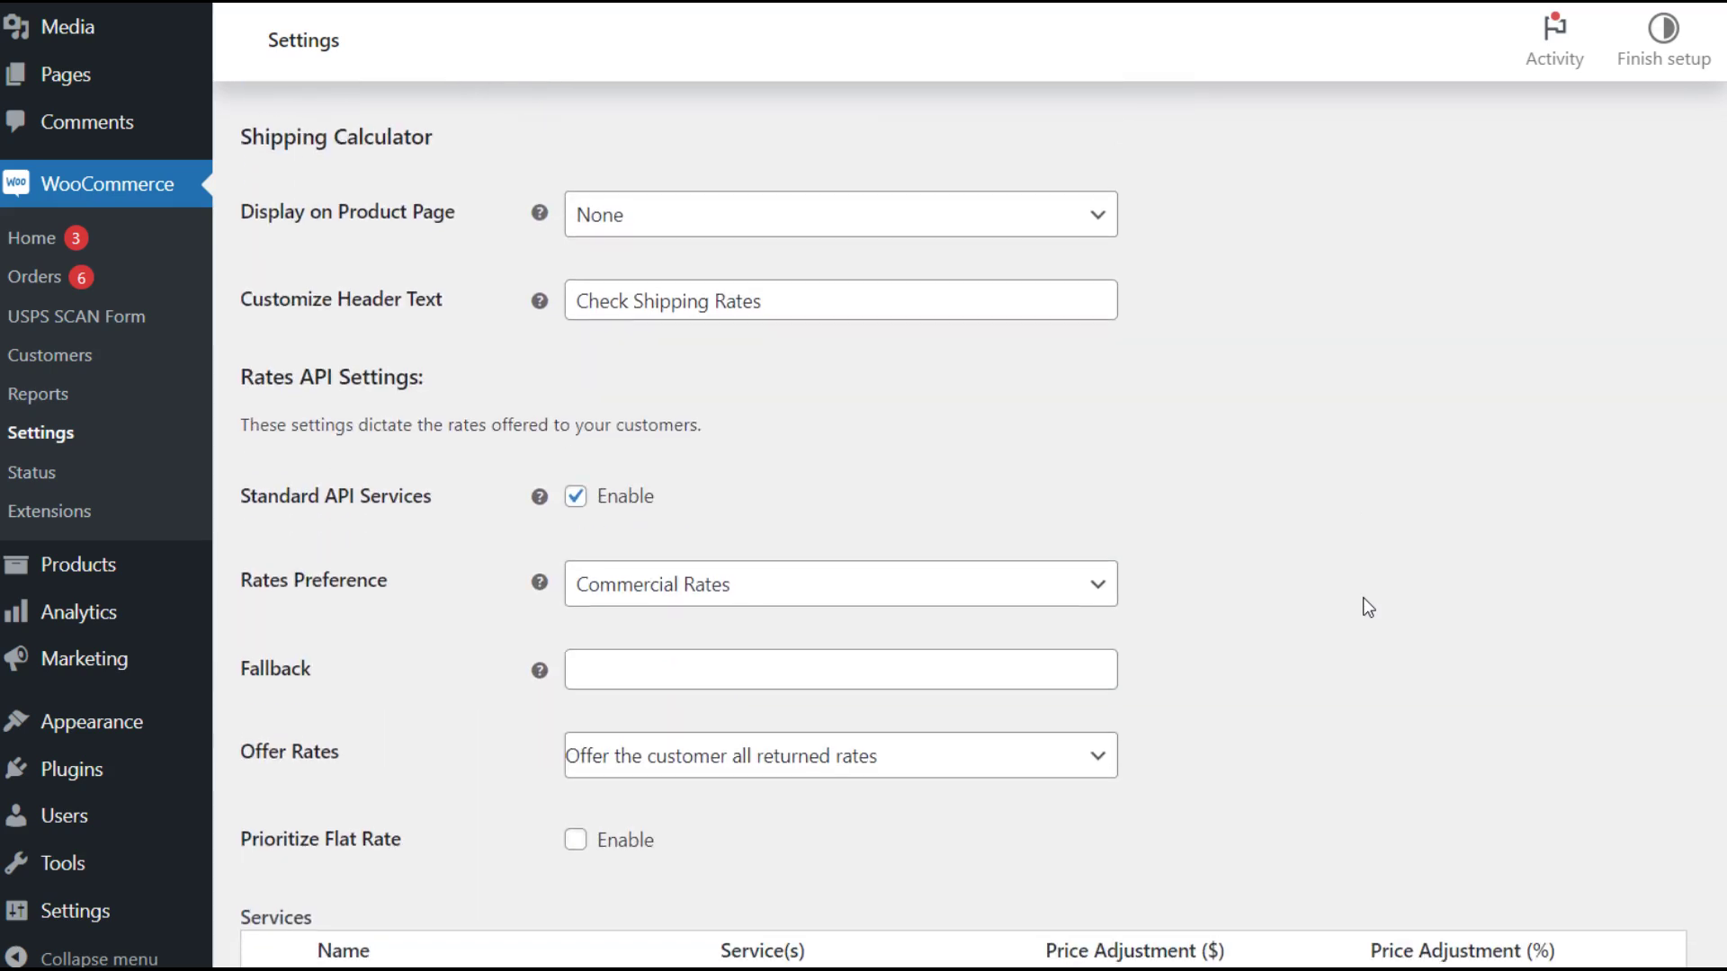
left_click(1085, 671)
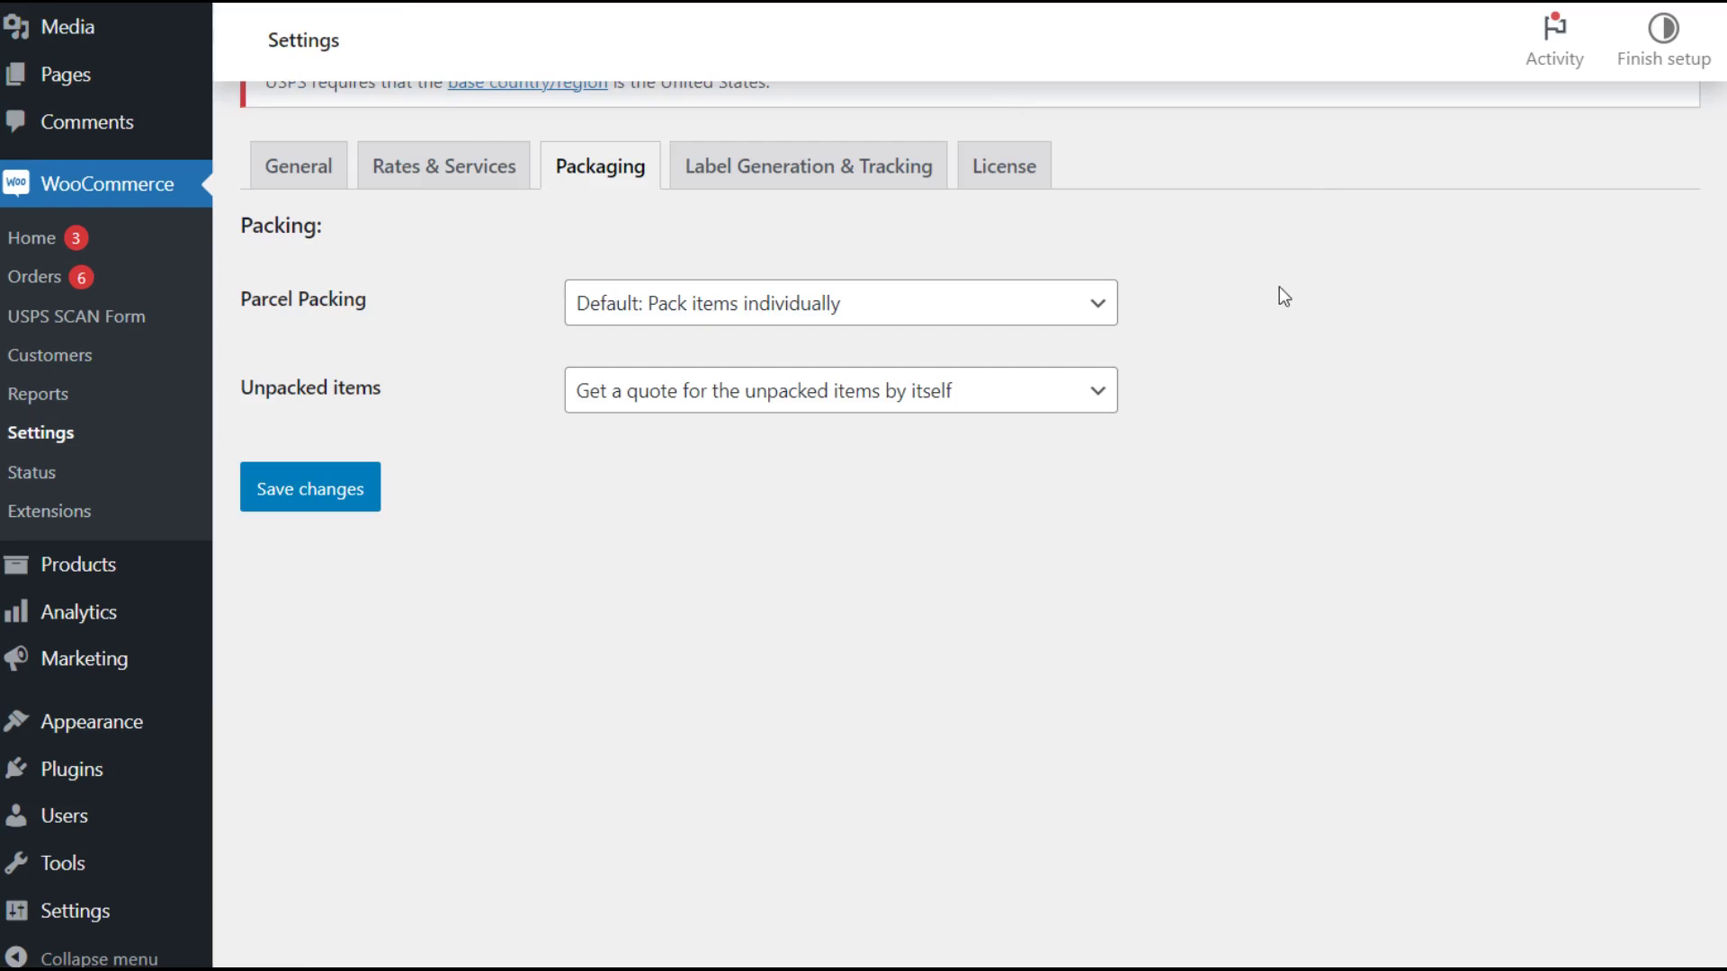
- Set Parcel Packing to 'Recommended: Pack into boxes with weights and dimensions'
left_click(1098, 307)
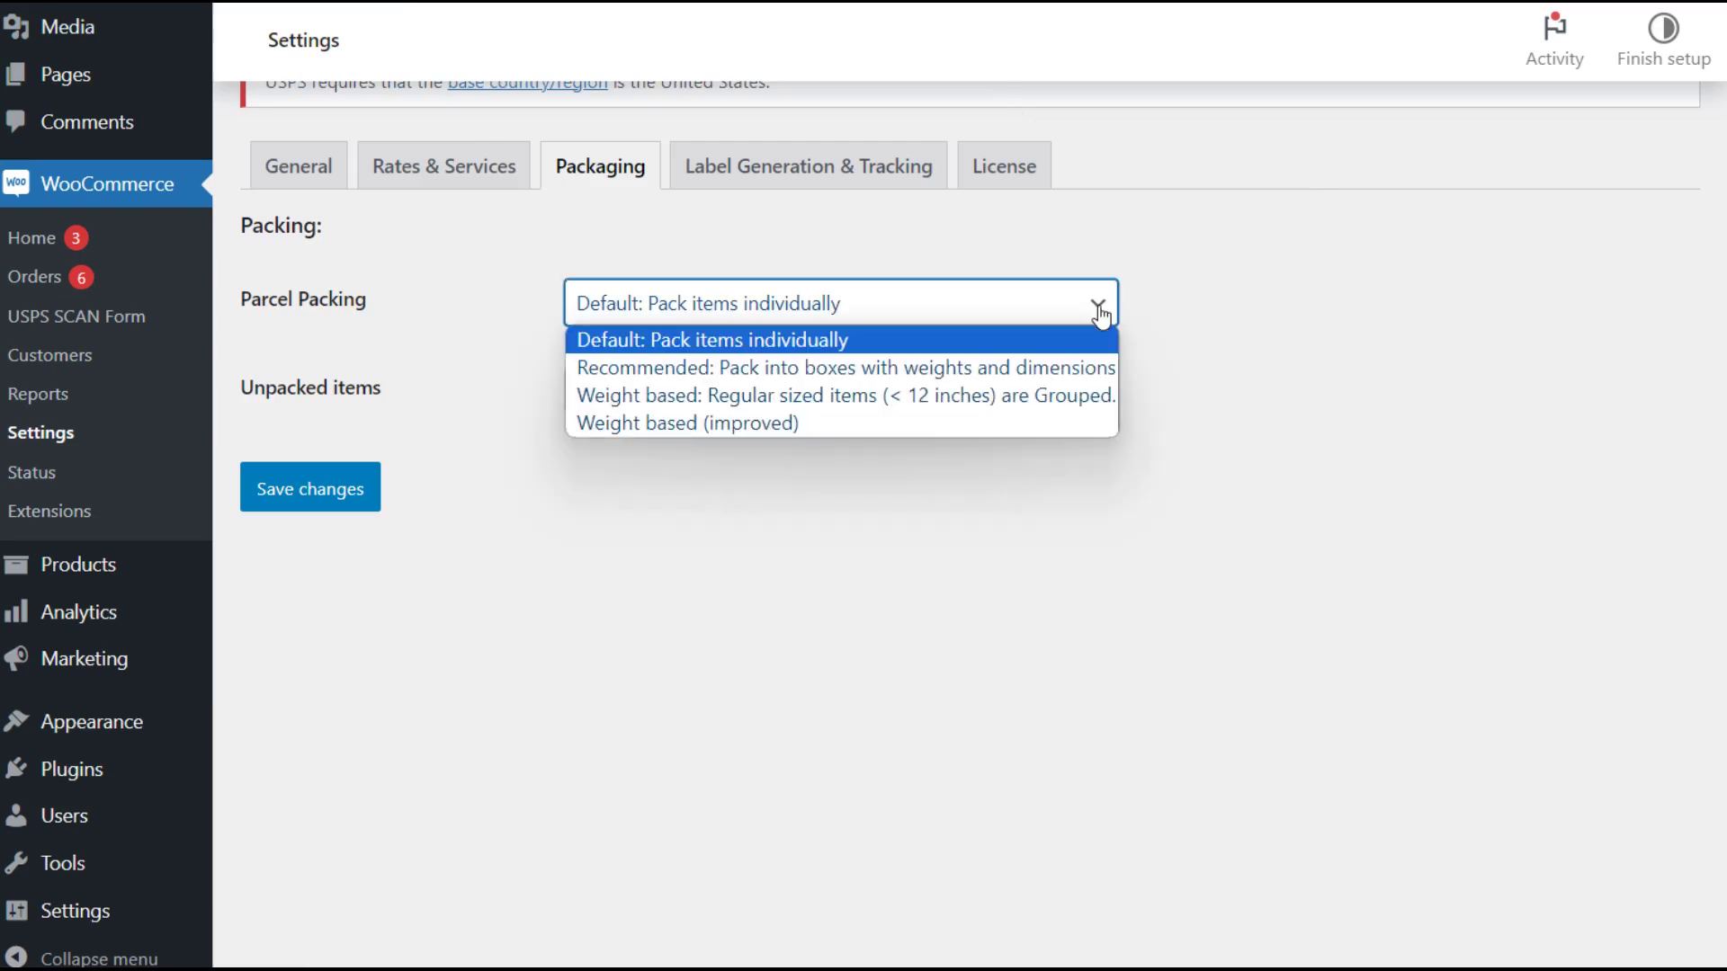
left_click(1098, 307)
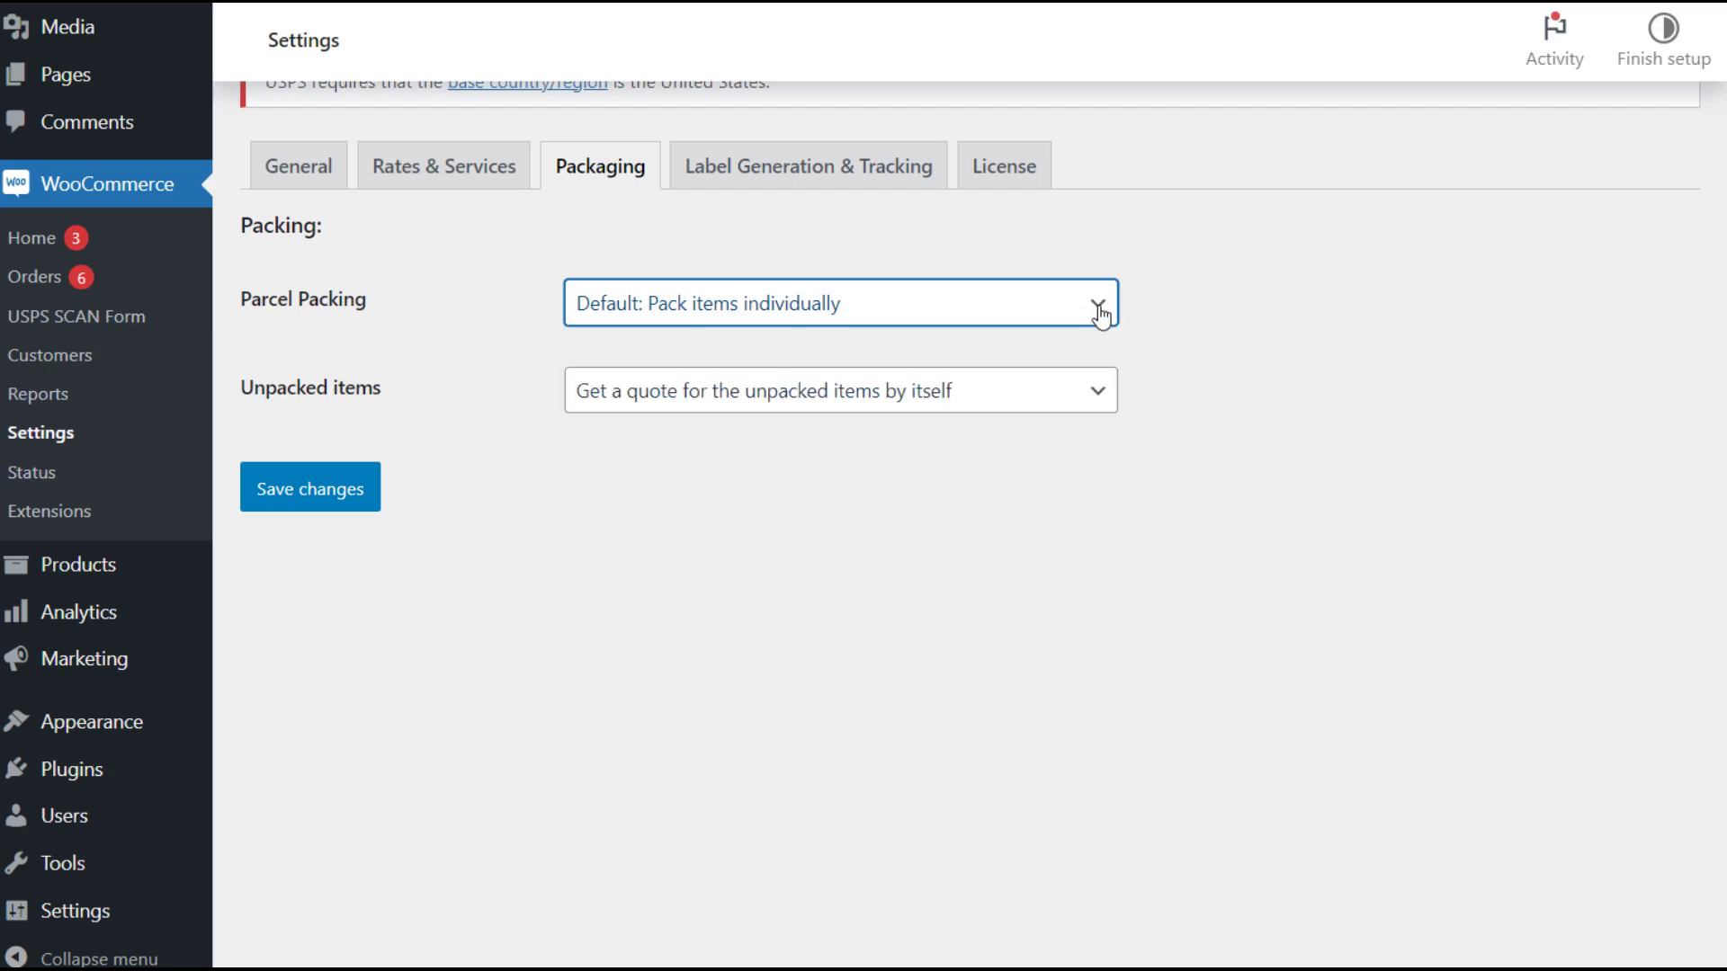
left_click(1098, 307)
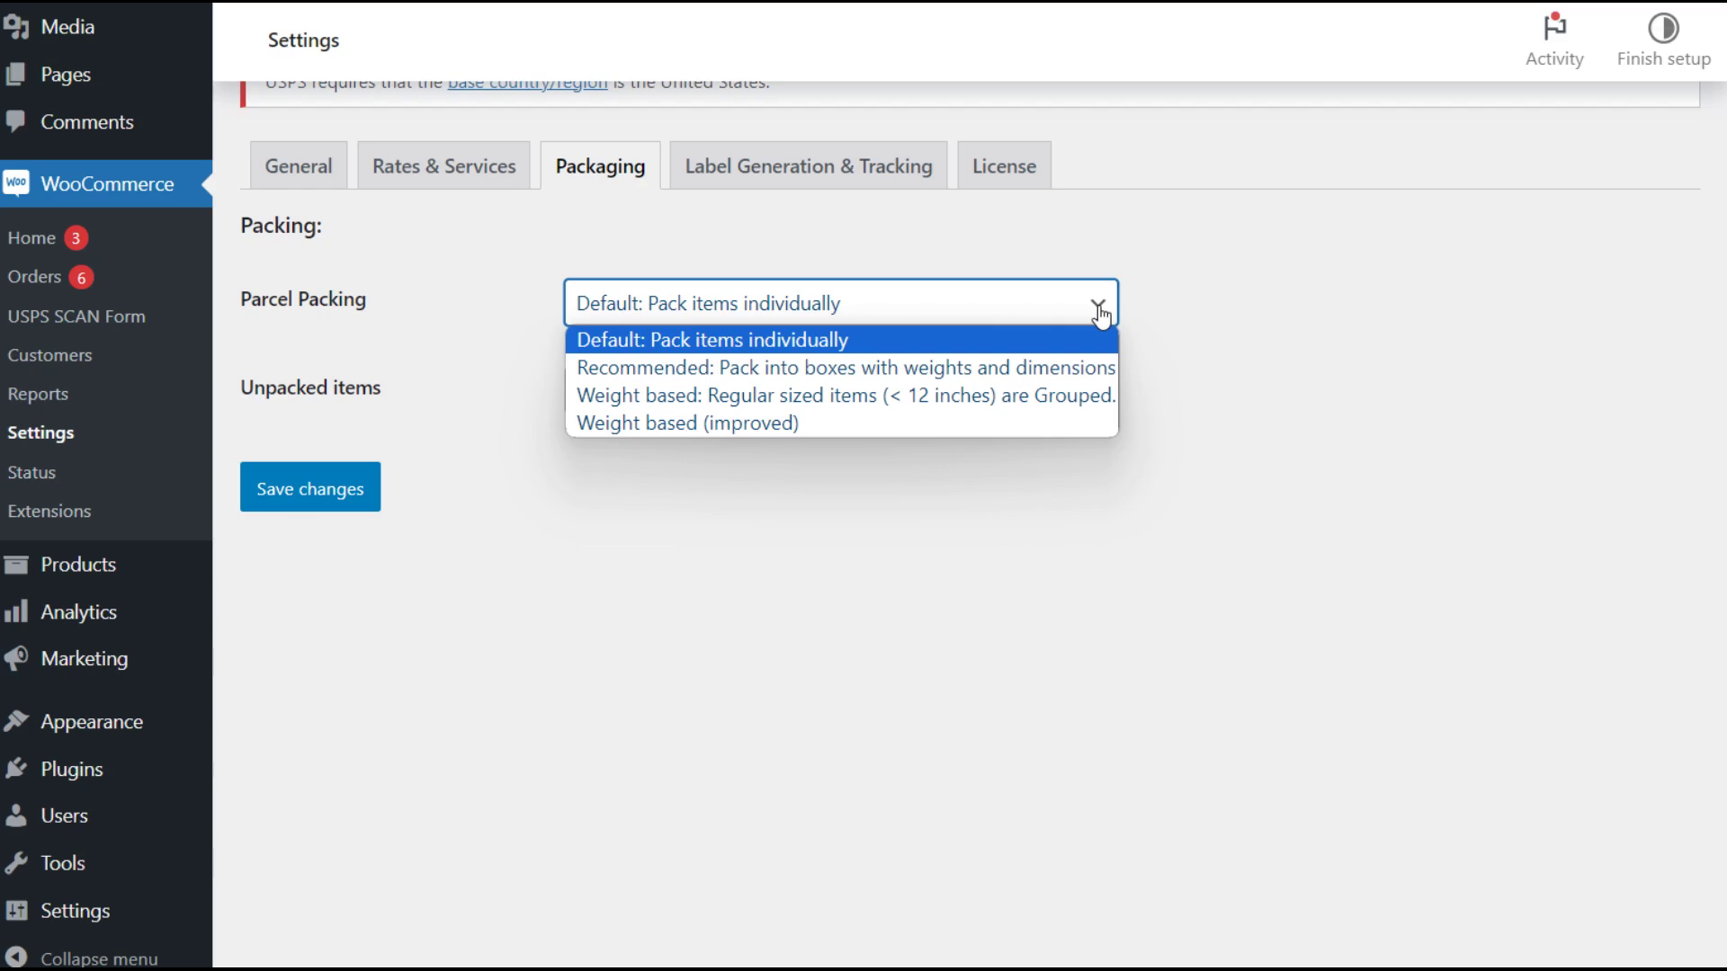
left_click(1045, 365)
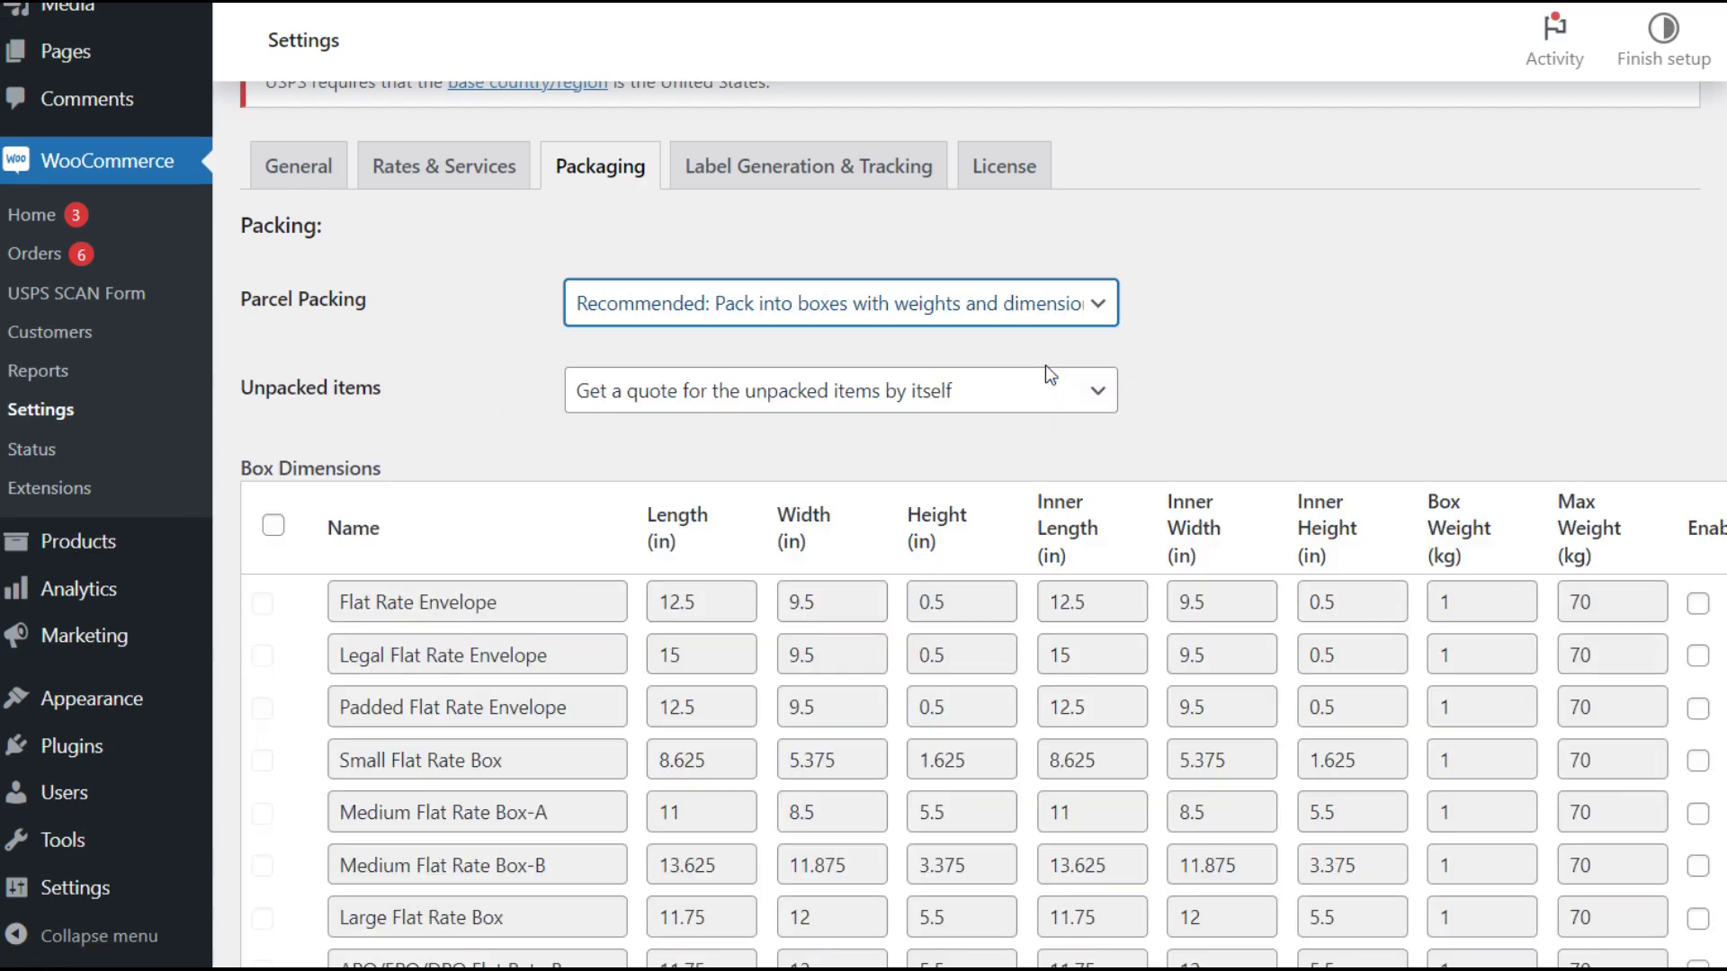
- Set Parcel Packing to 'Weight based: Regular sized items (< 12 inches) are Grouped'
scroll(1336, 355, "down", 5)
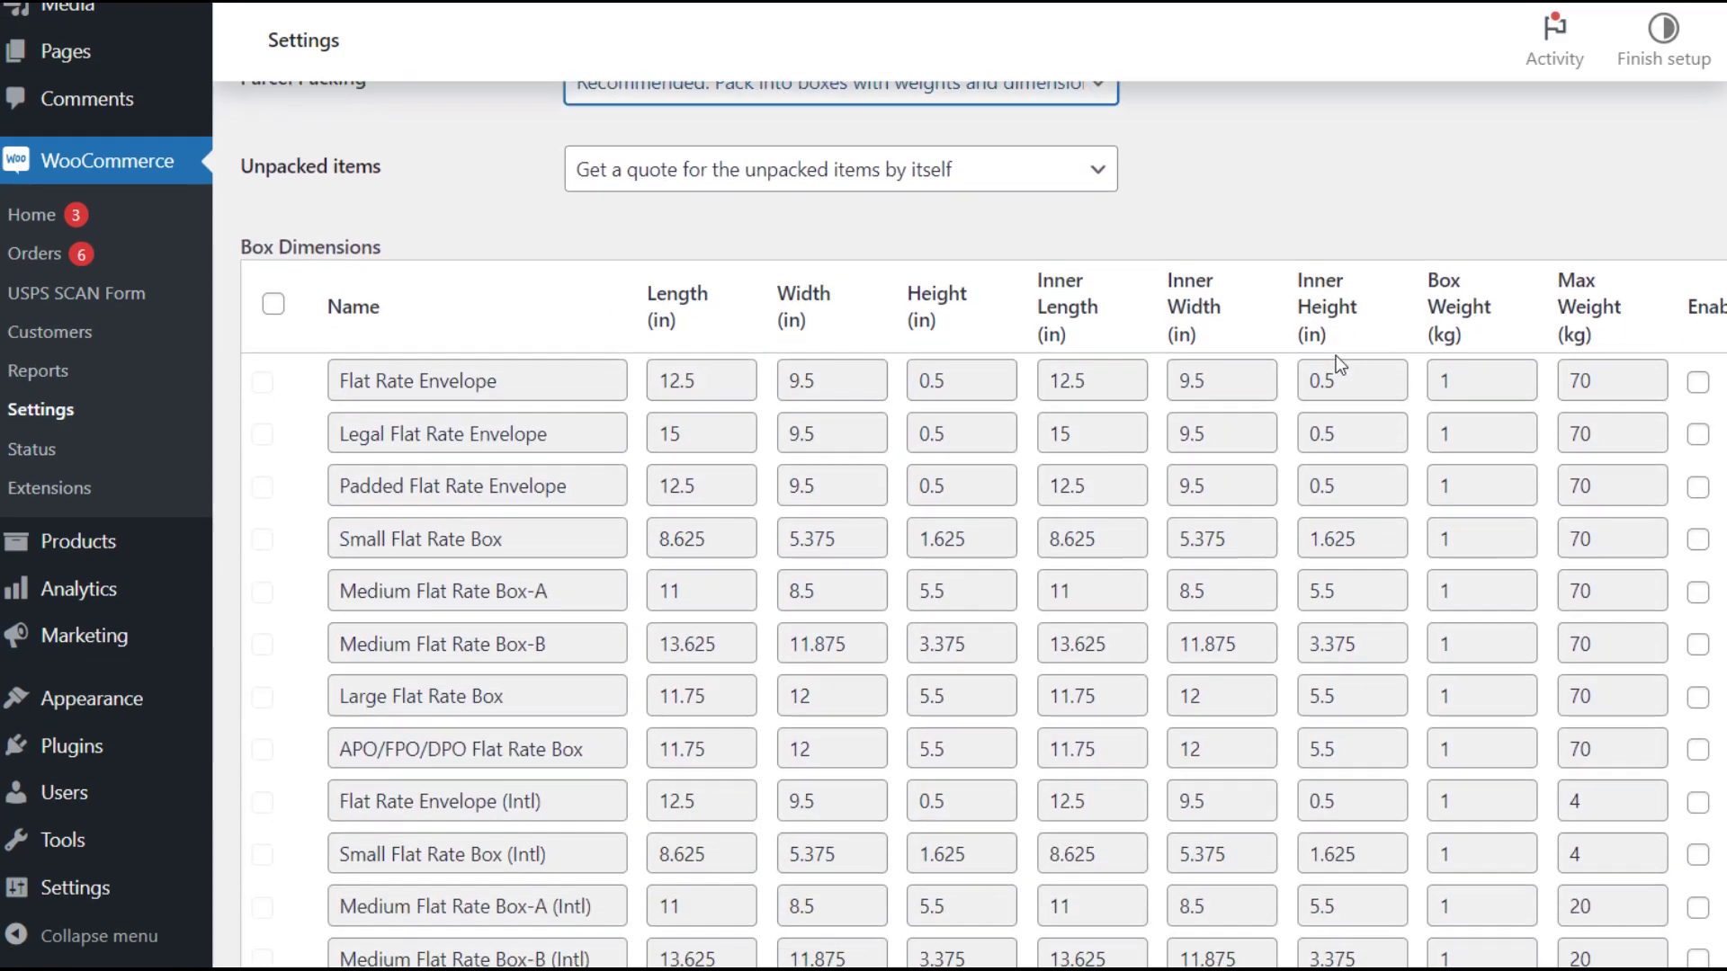
scroll(1337, 356, "down", 2)
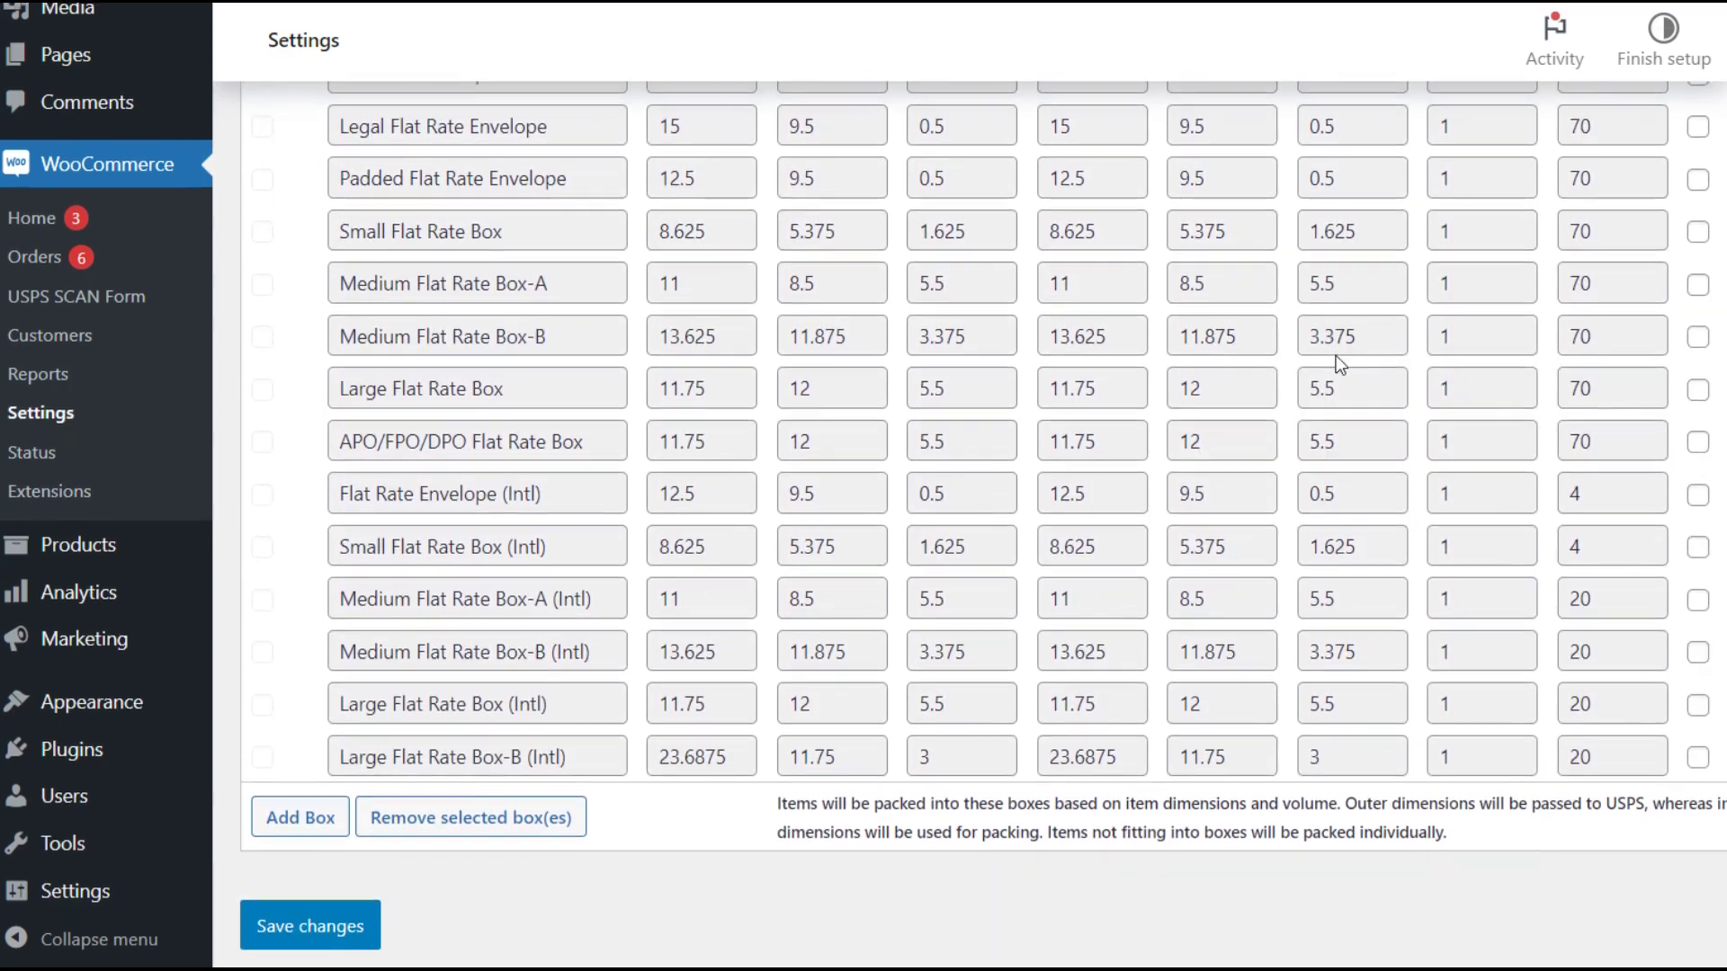
scroll(1337, 355, "up", 3)
scroll(1337, 356, "up", 3)
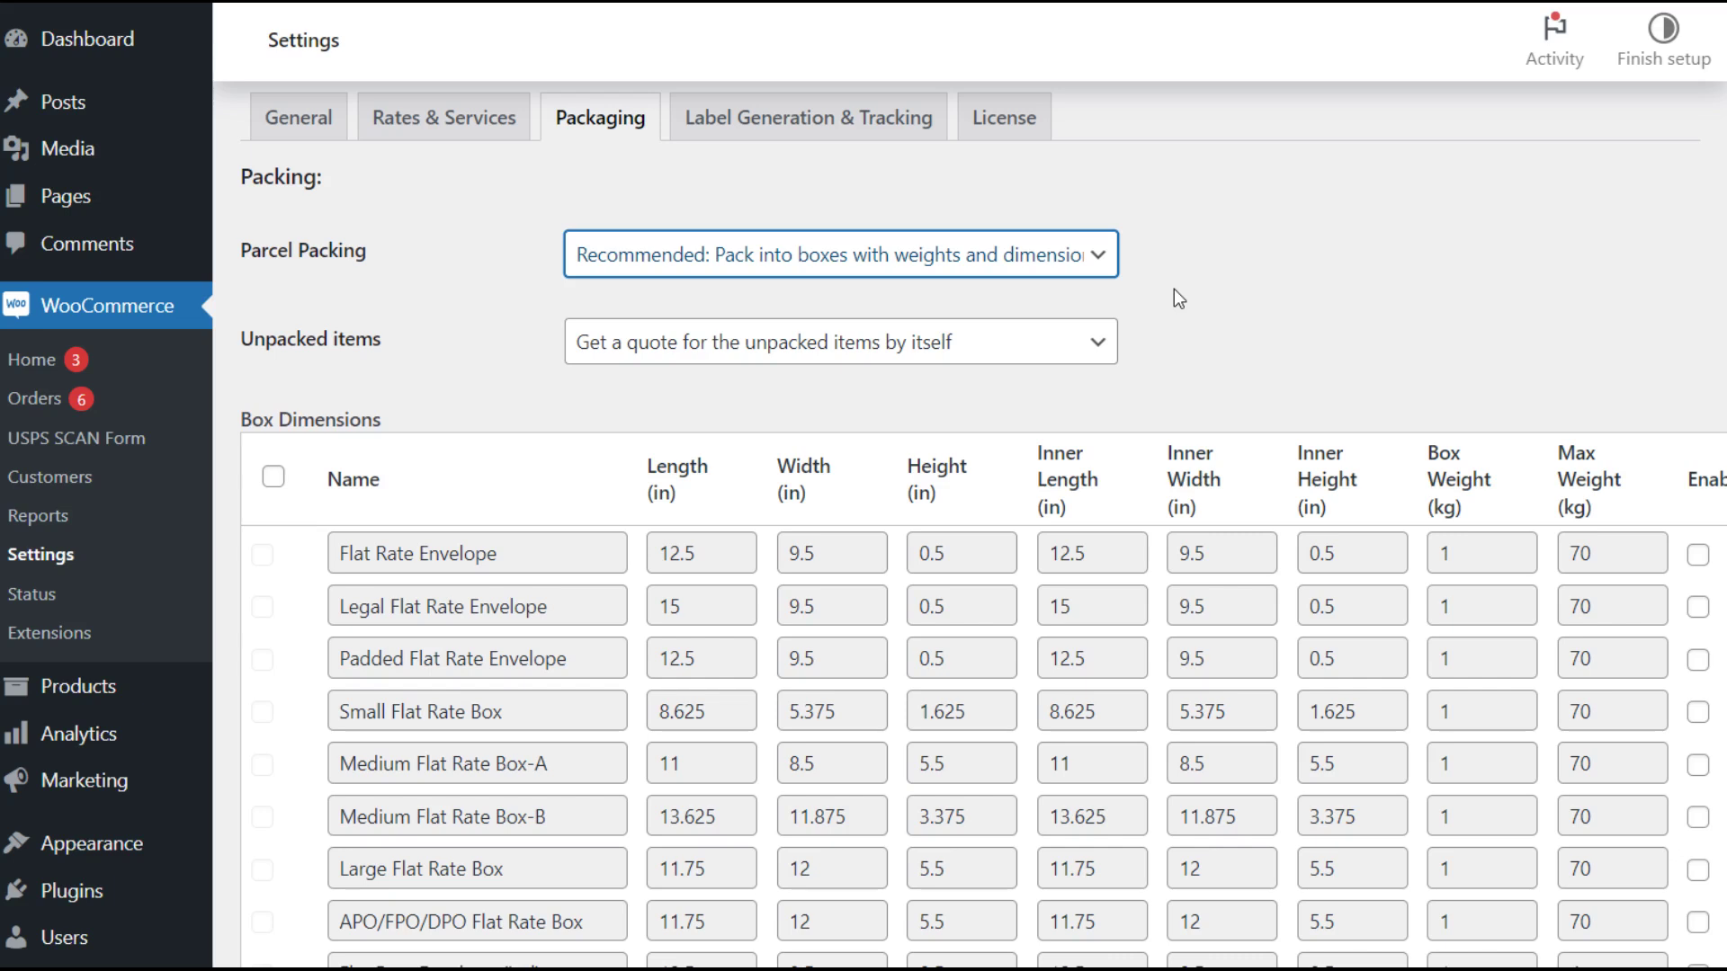
left_click(1100, 257)
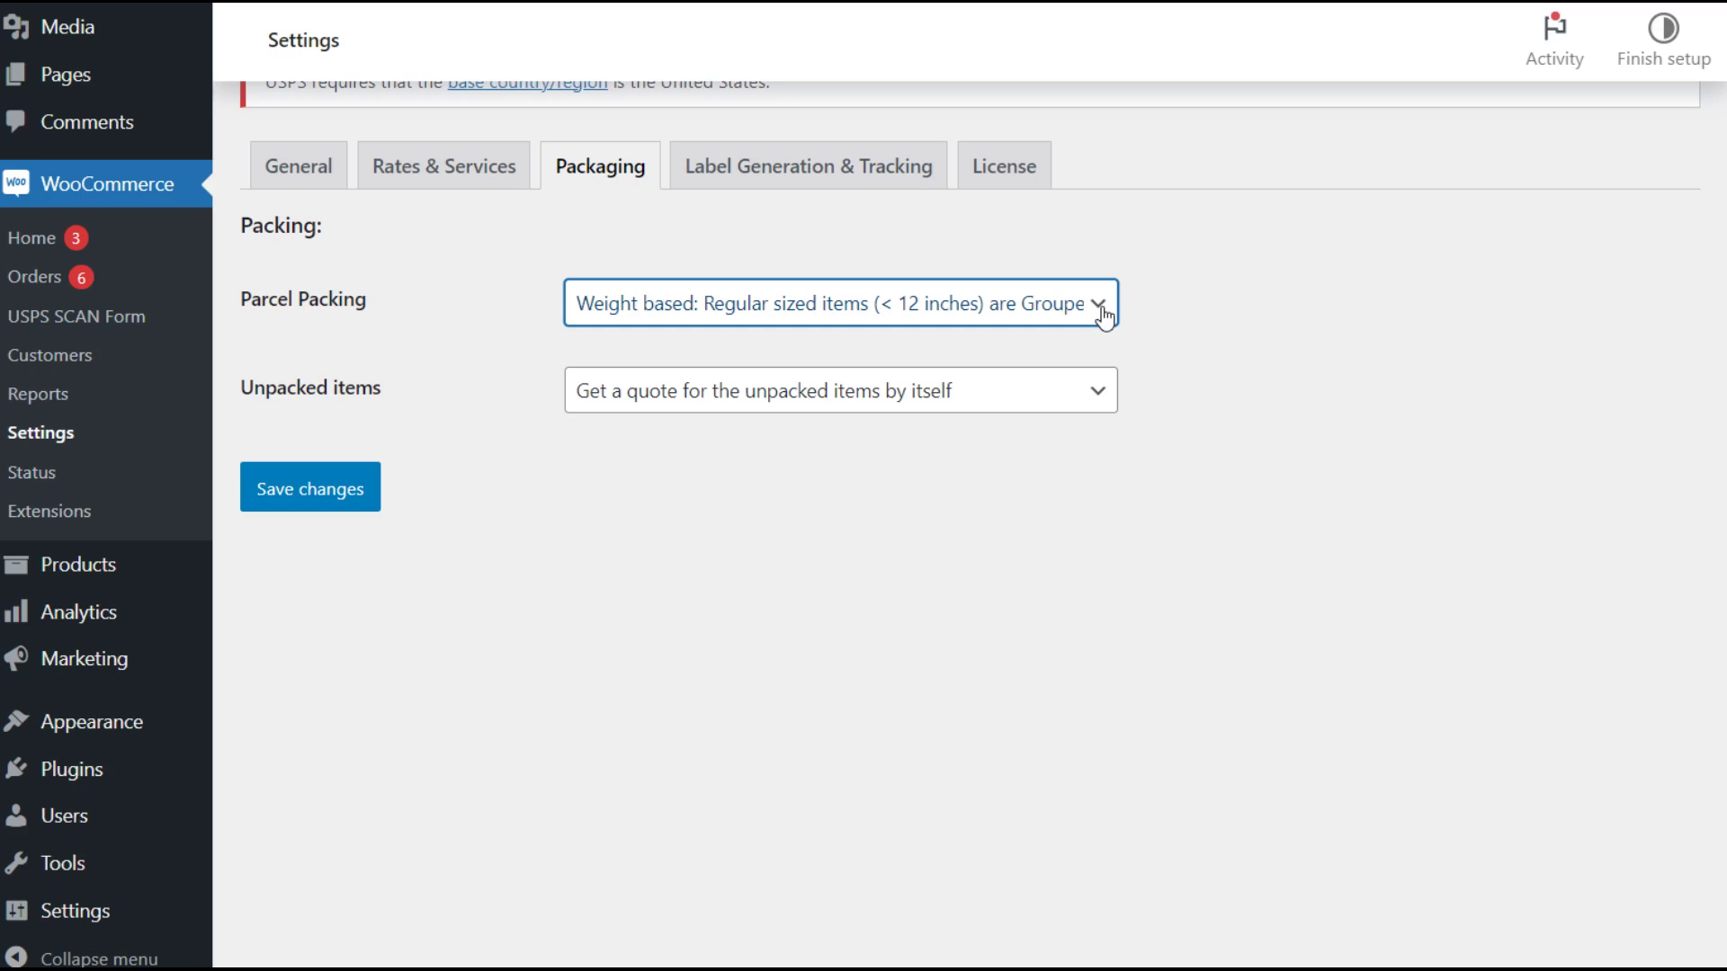
- Switch Parcel Packing to Weight based (improved), keeping heavier items first and unpacked items quoted separately
left_click(1101, 311)
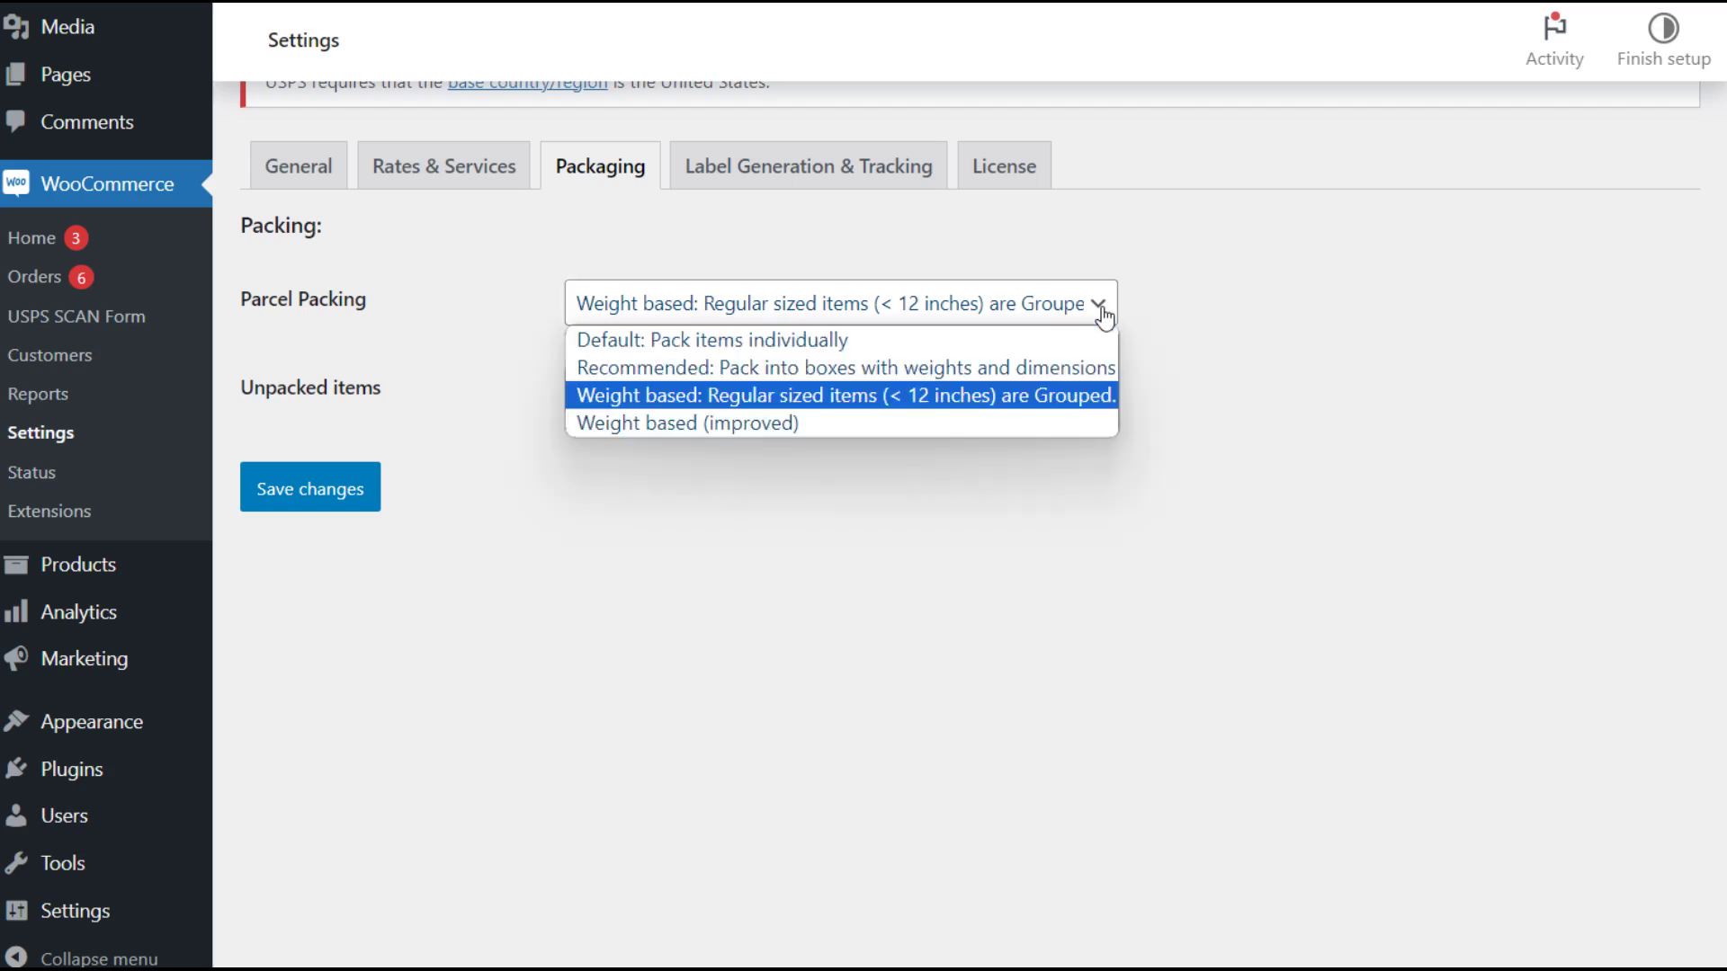
left_click(1049, 419)
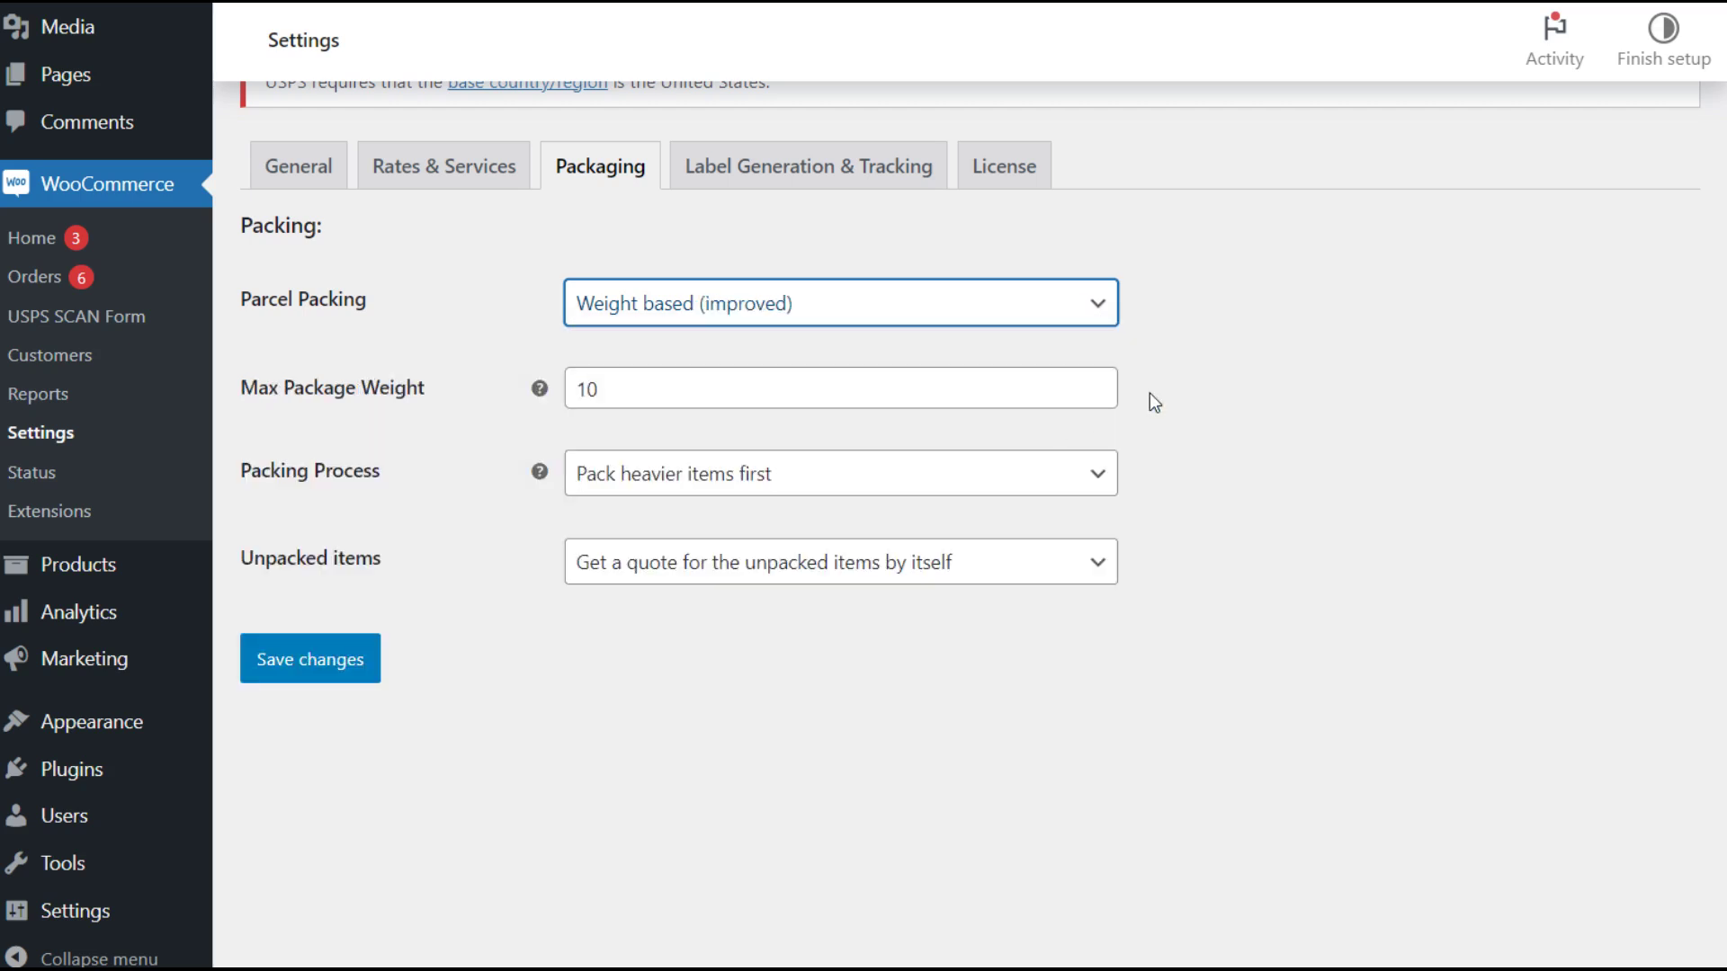
left_click(1101, 485)
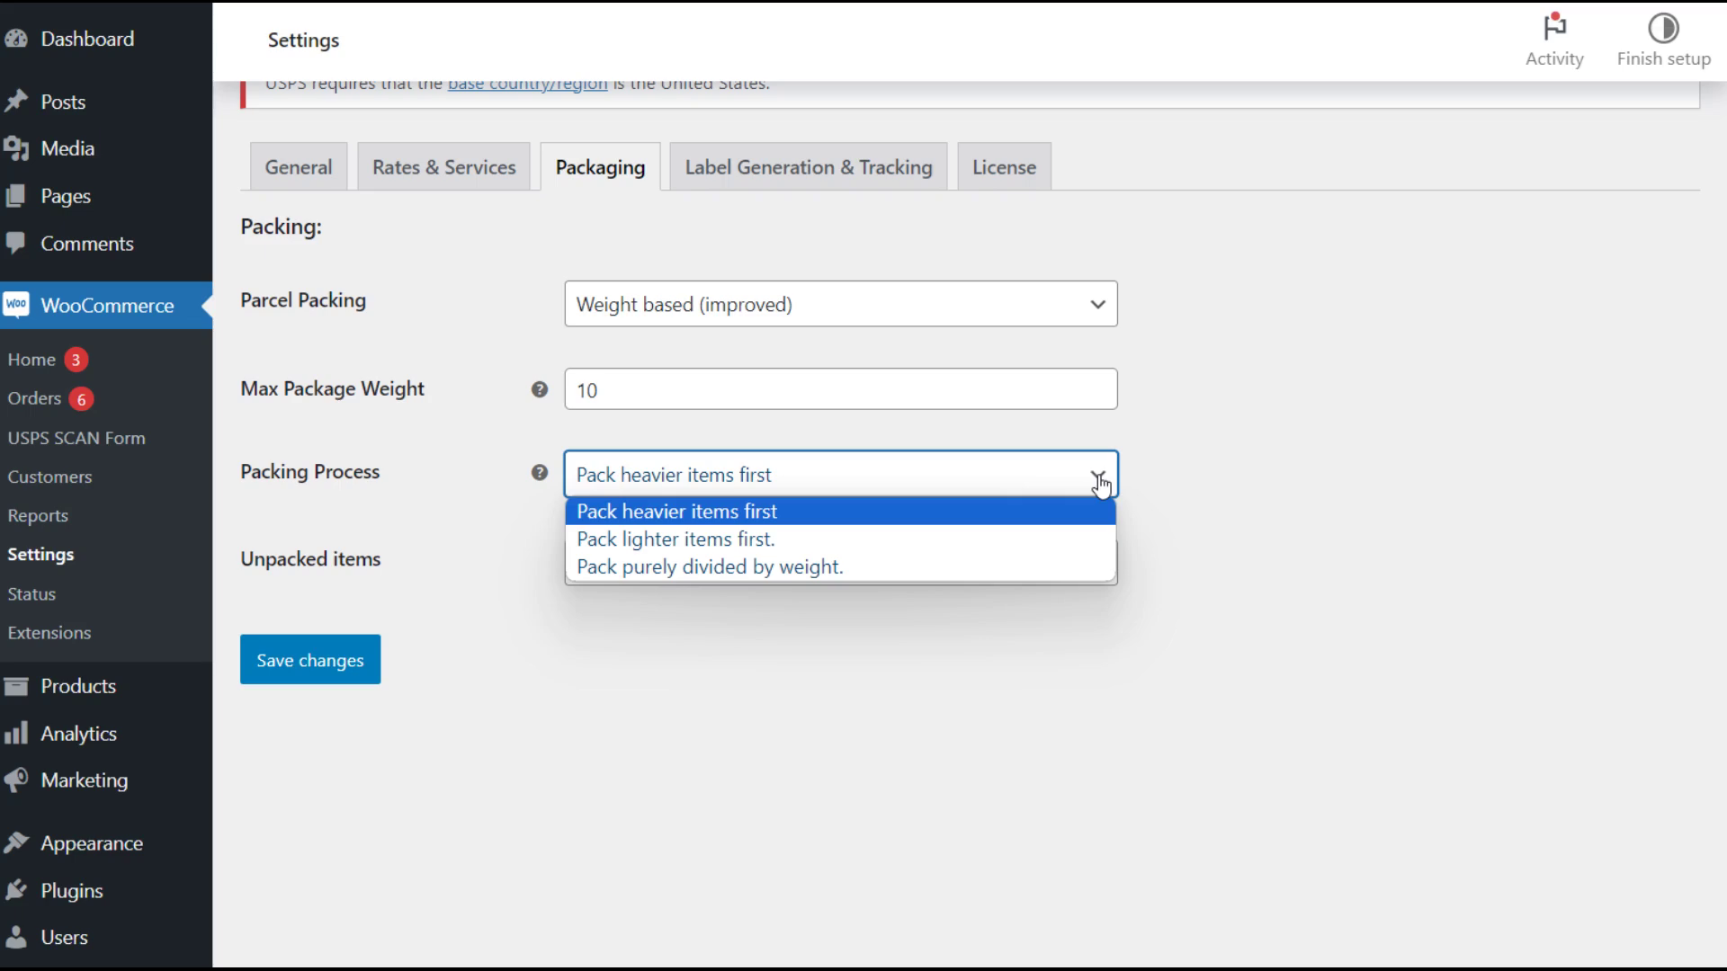
left_click(1101, 484)
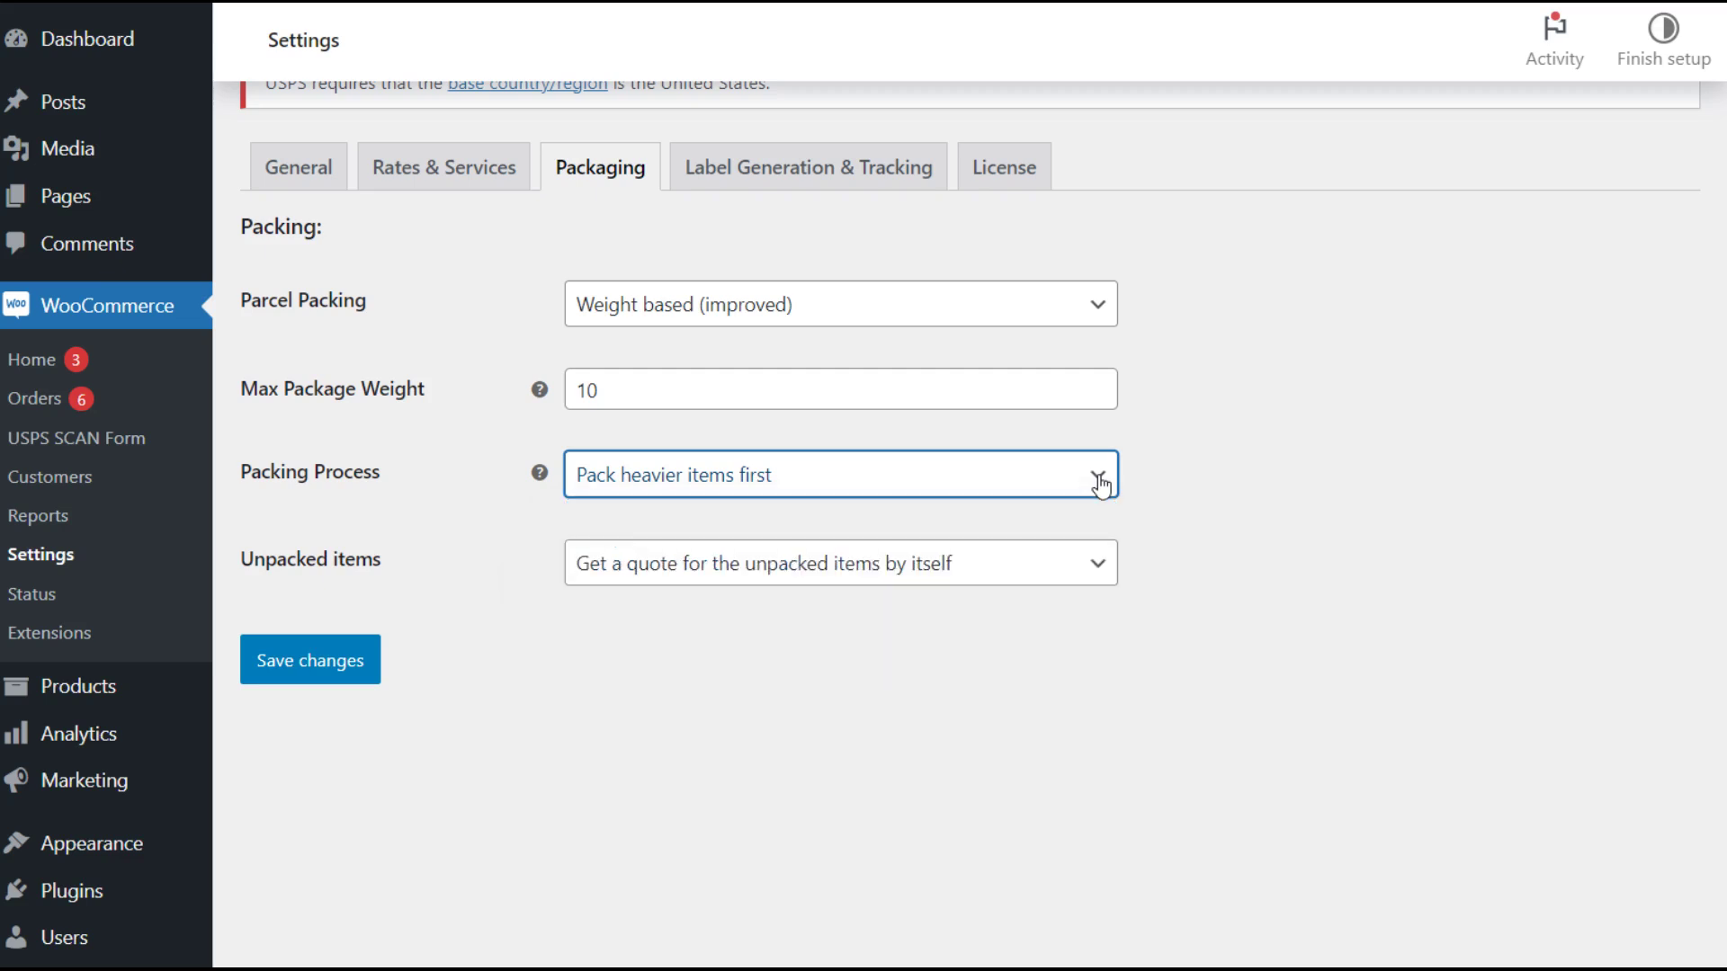
left_click(1108, 571)
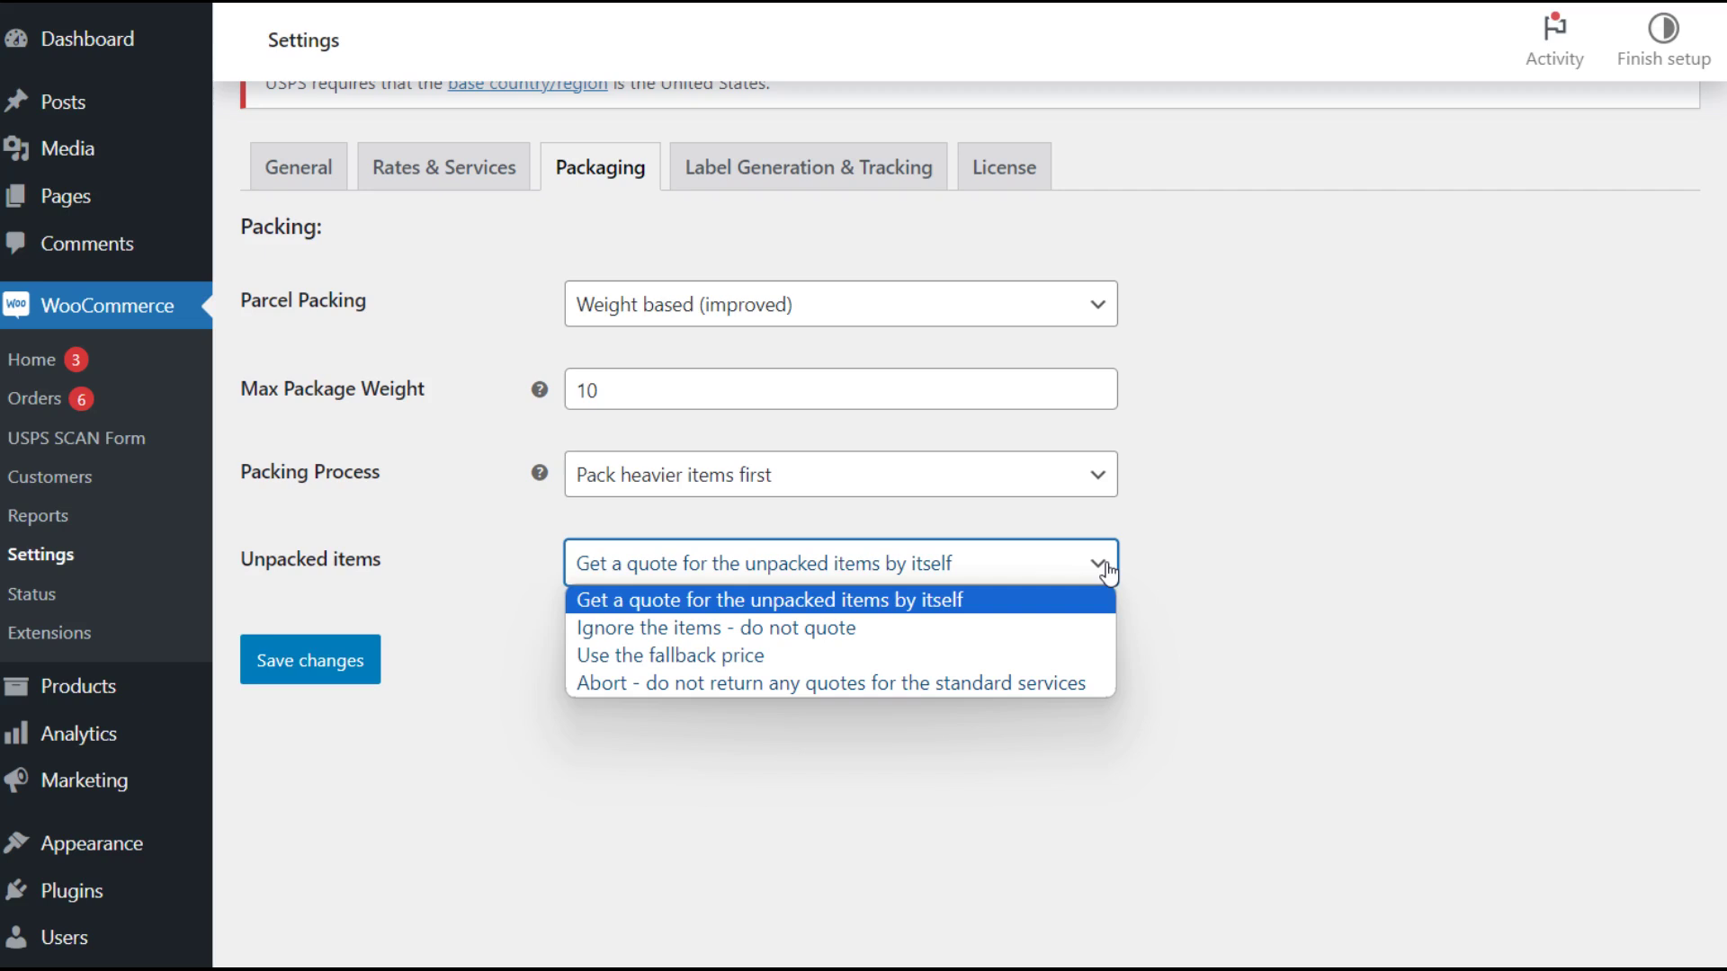
left_click(1108, 571)
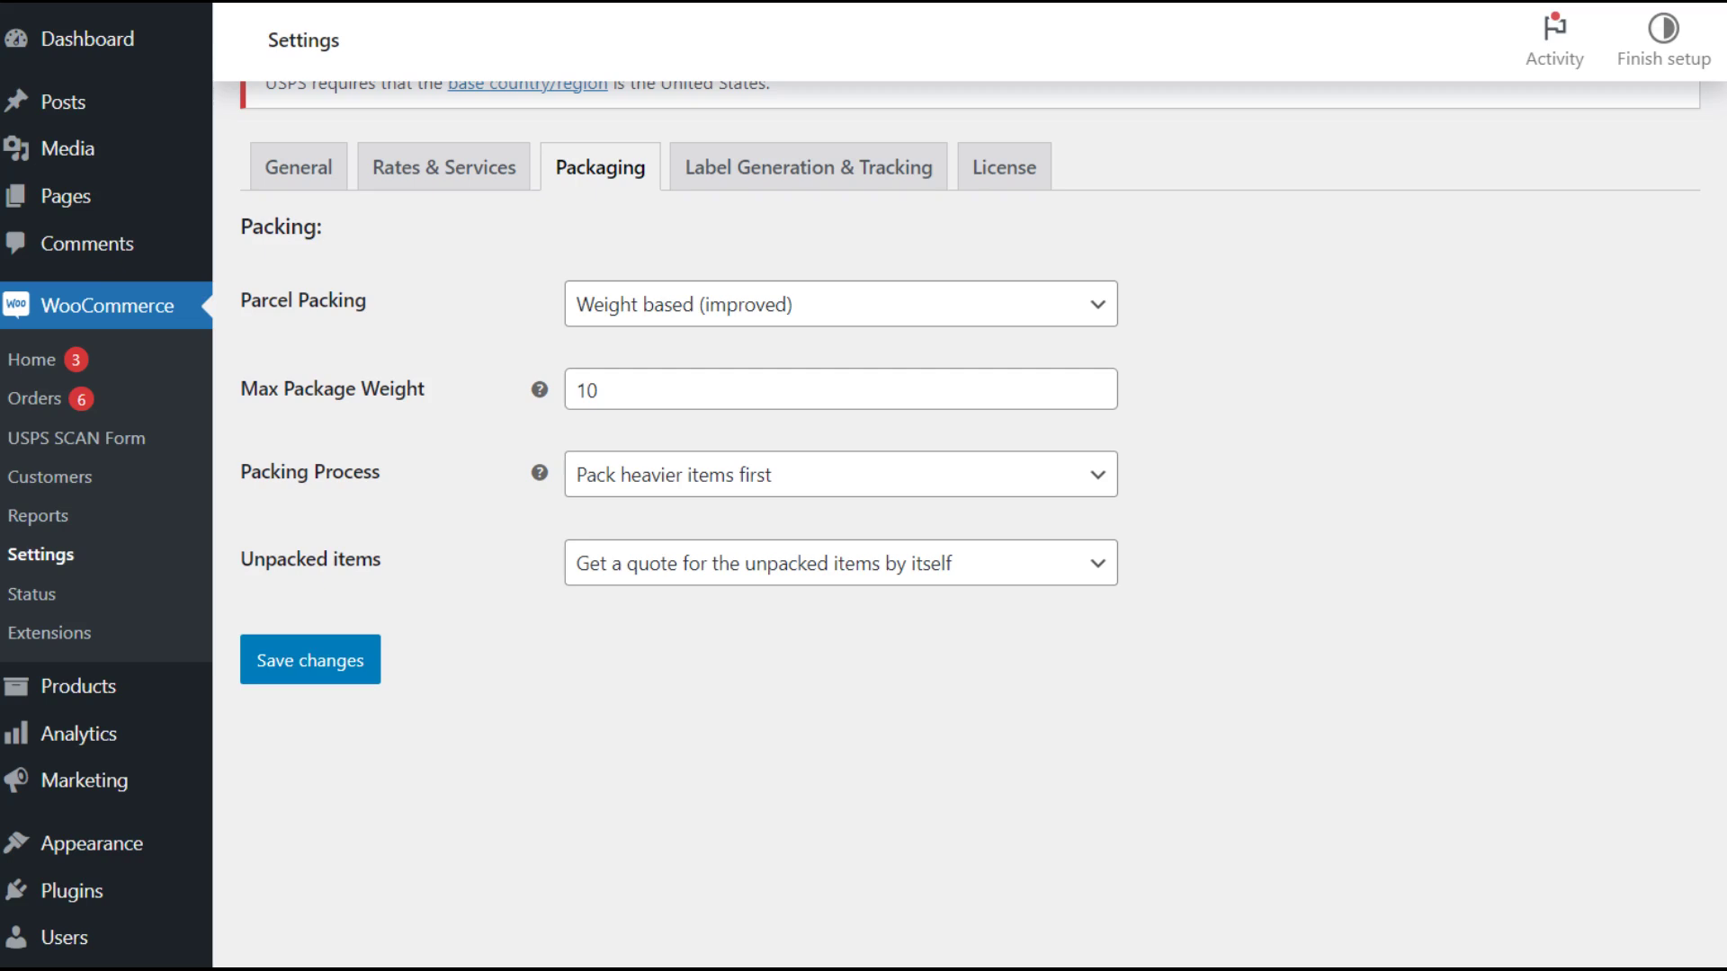
- Show the Label Generation & Tracking settings, leaving Importer Reference Type as VAT NUMBER
left_click(808, 167)
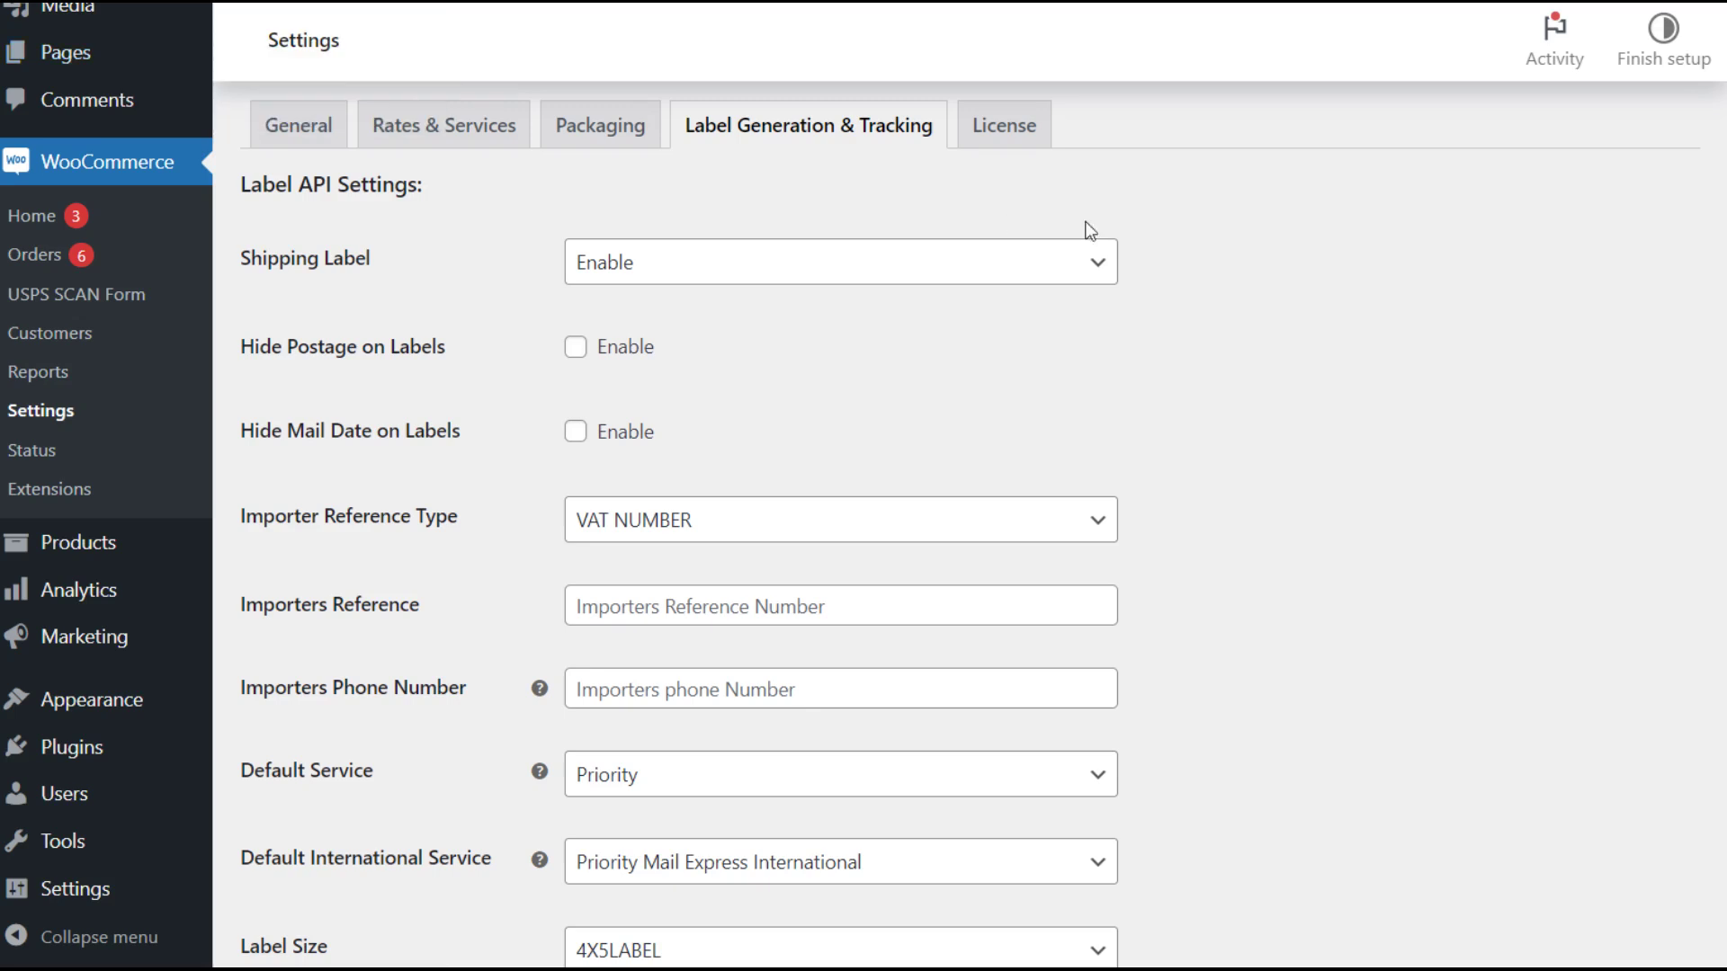
left_click(1093, 521)
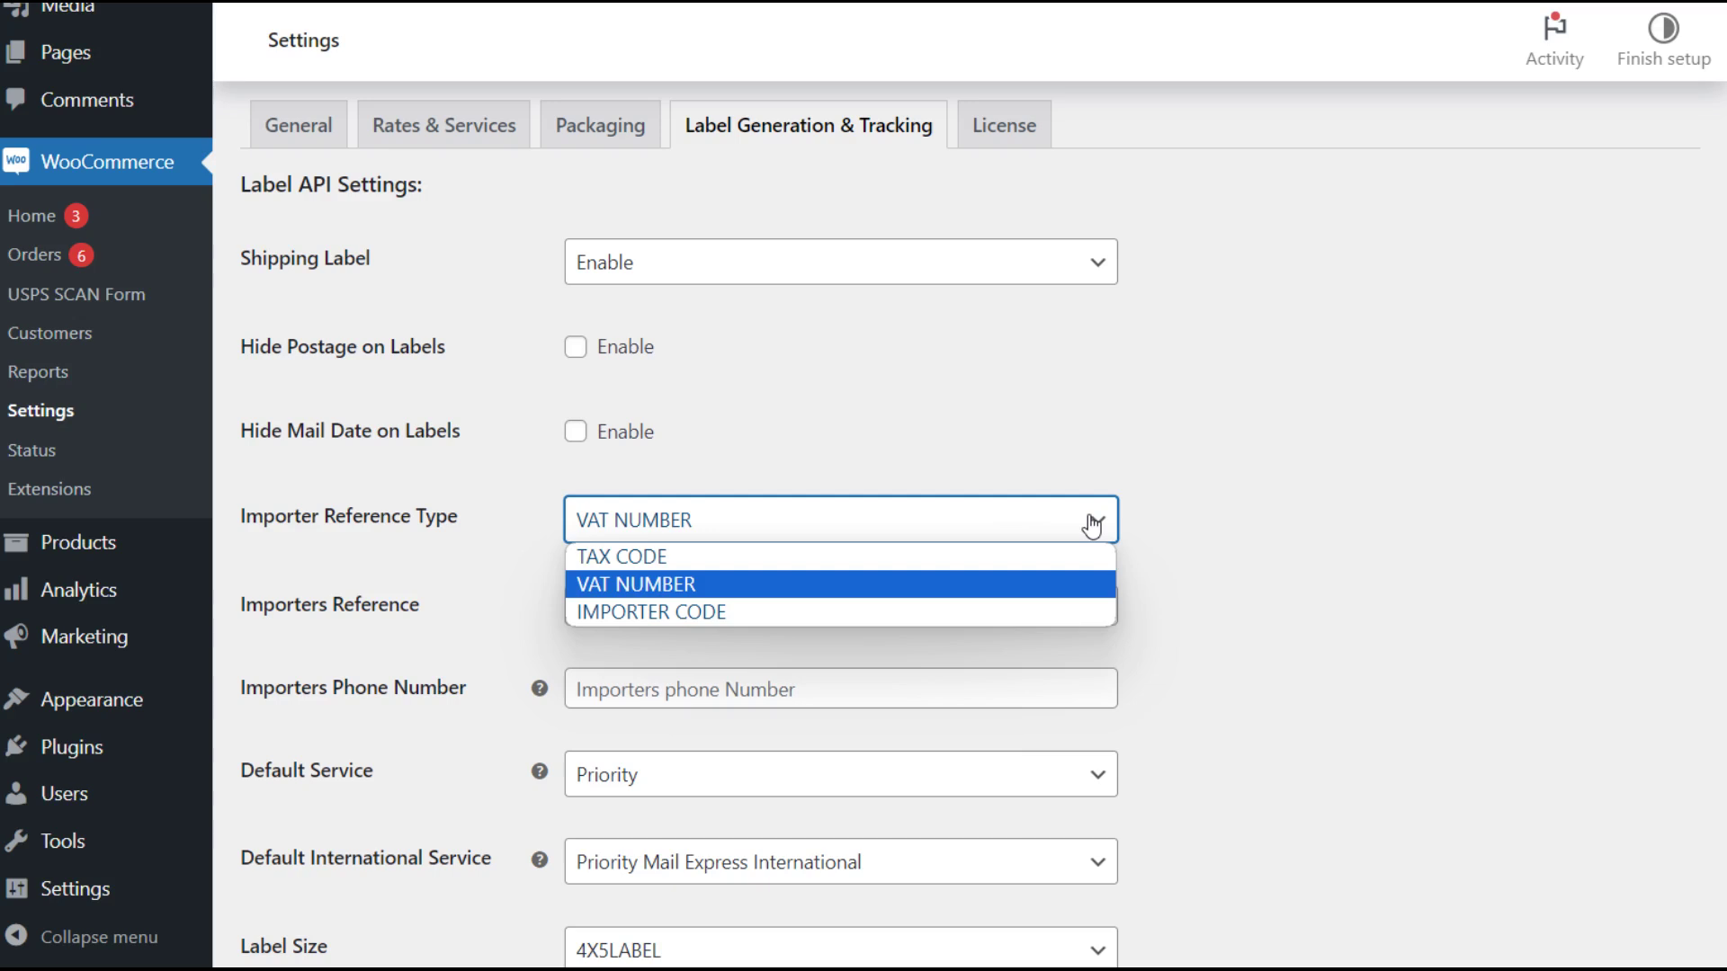
left_click(1092, 525)
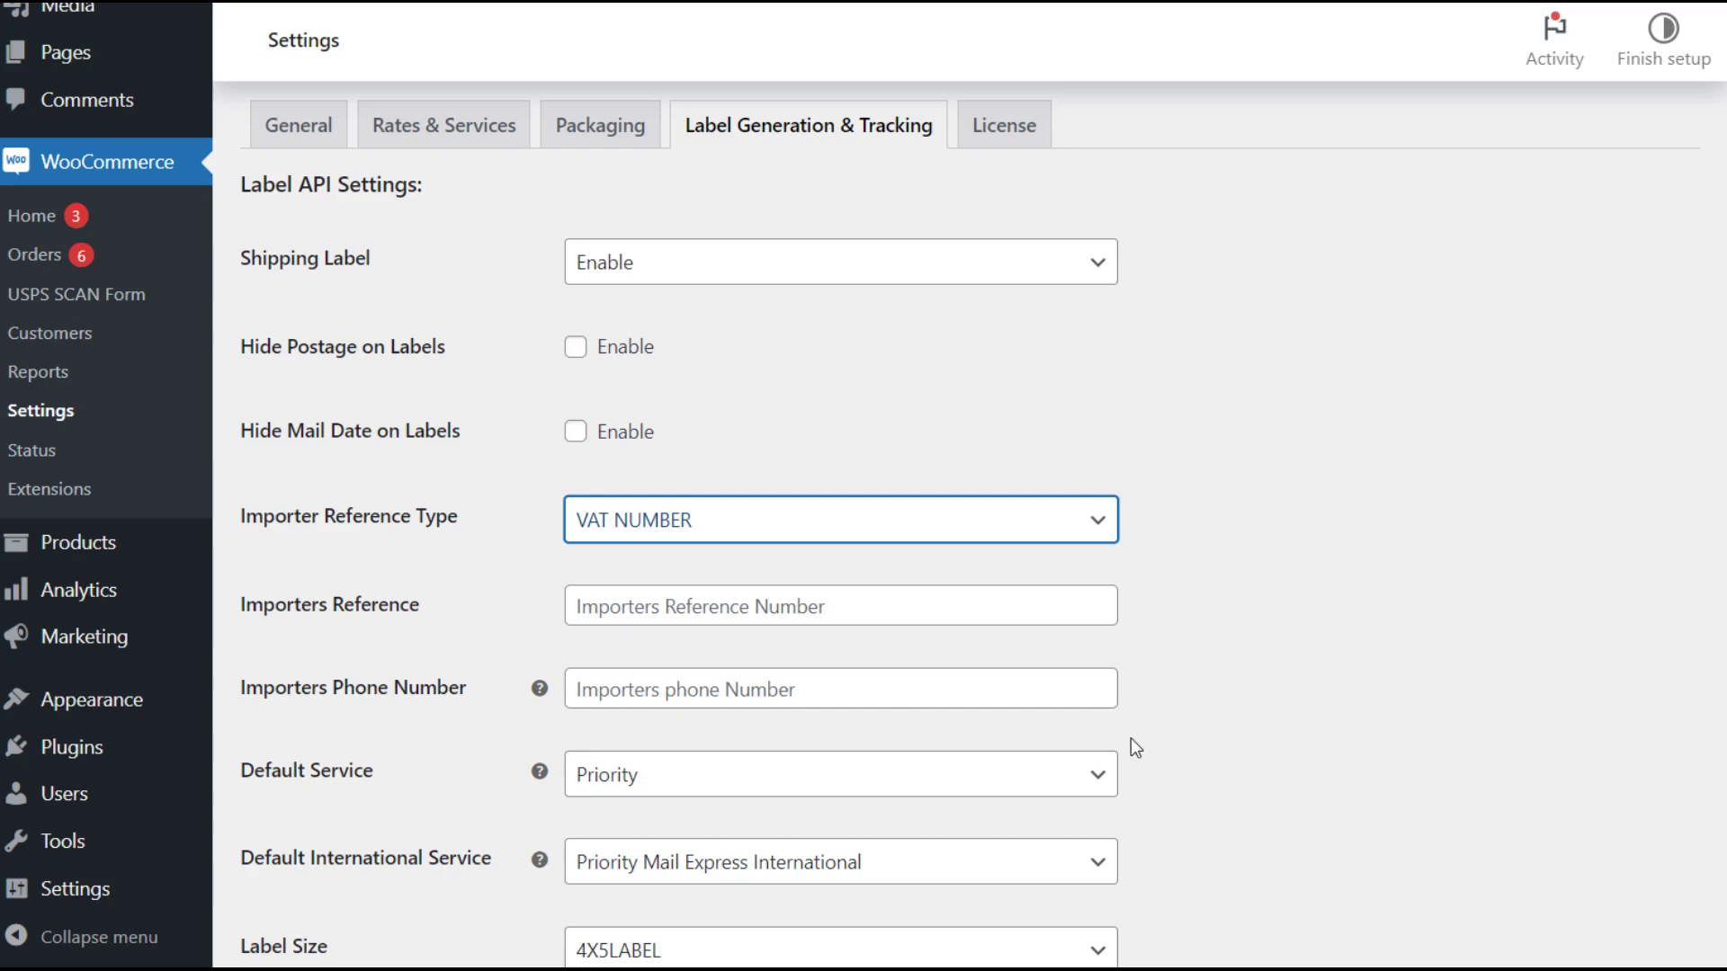
scroll(1133, 741, "down", 5)
left_click(1106, 360)
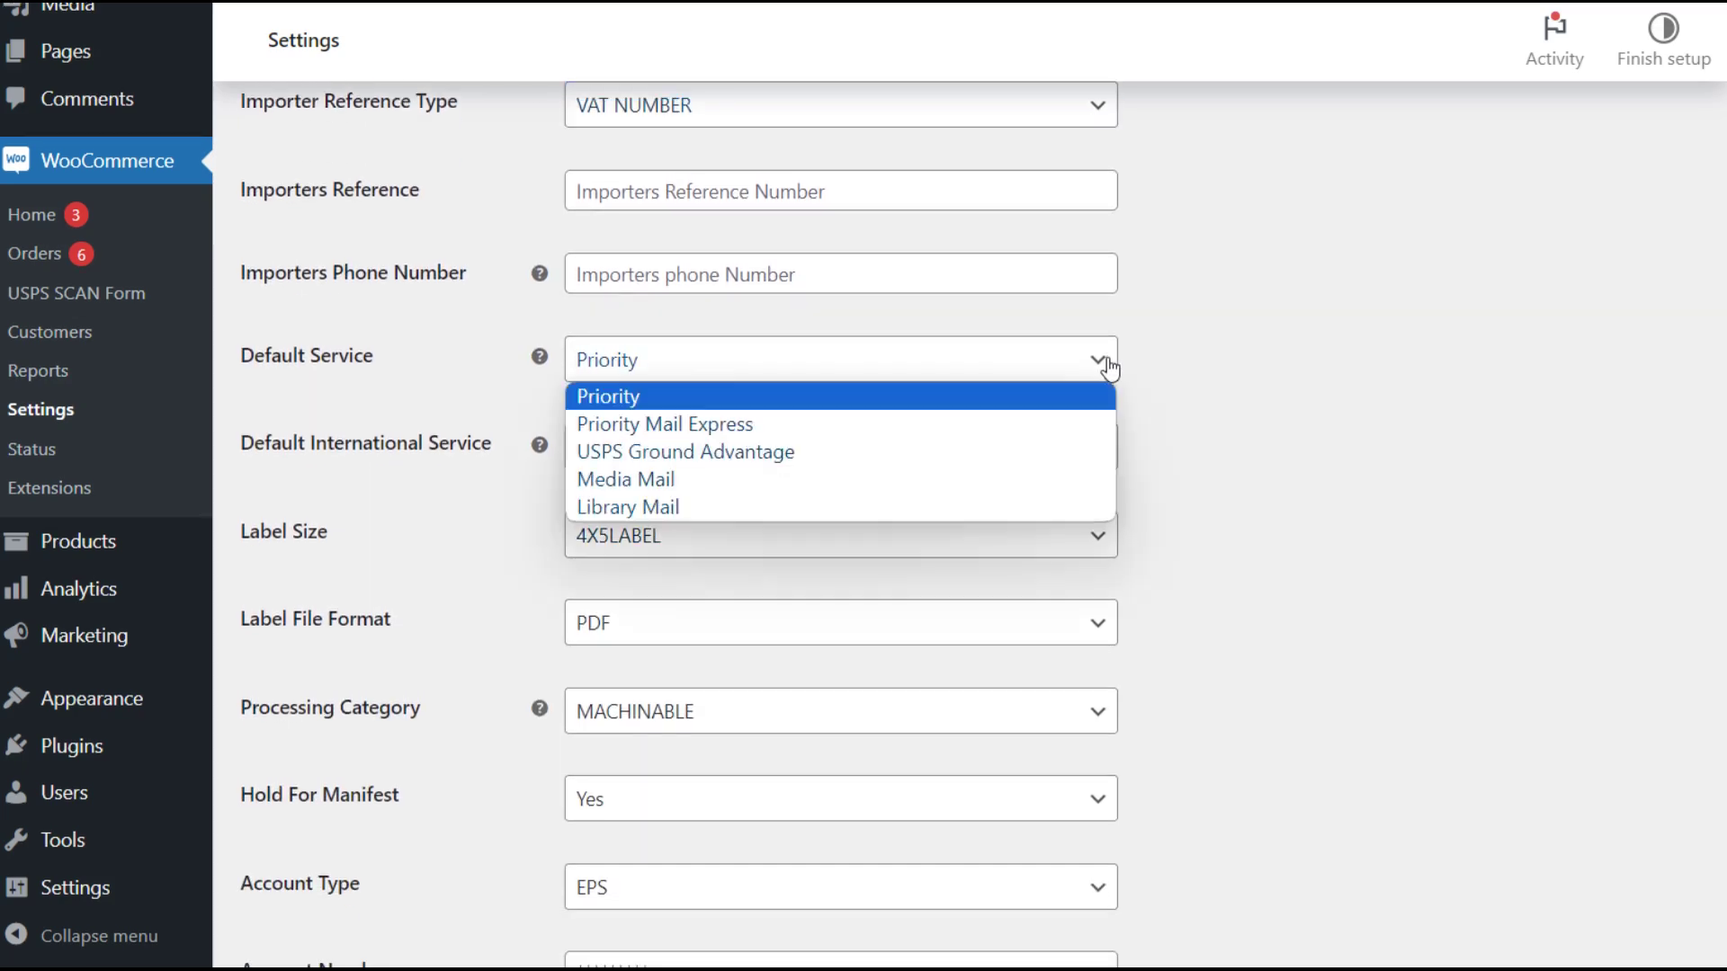
left_click(1108, 362)
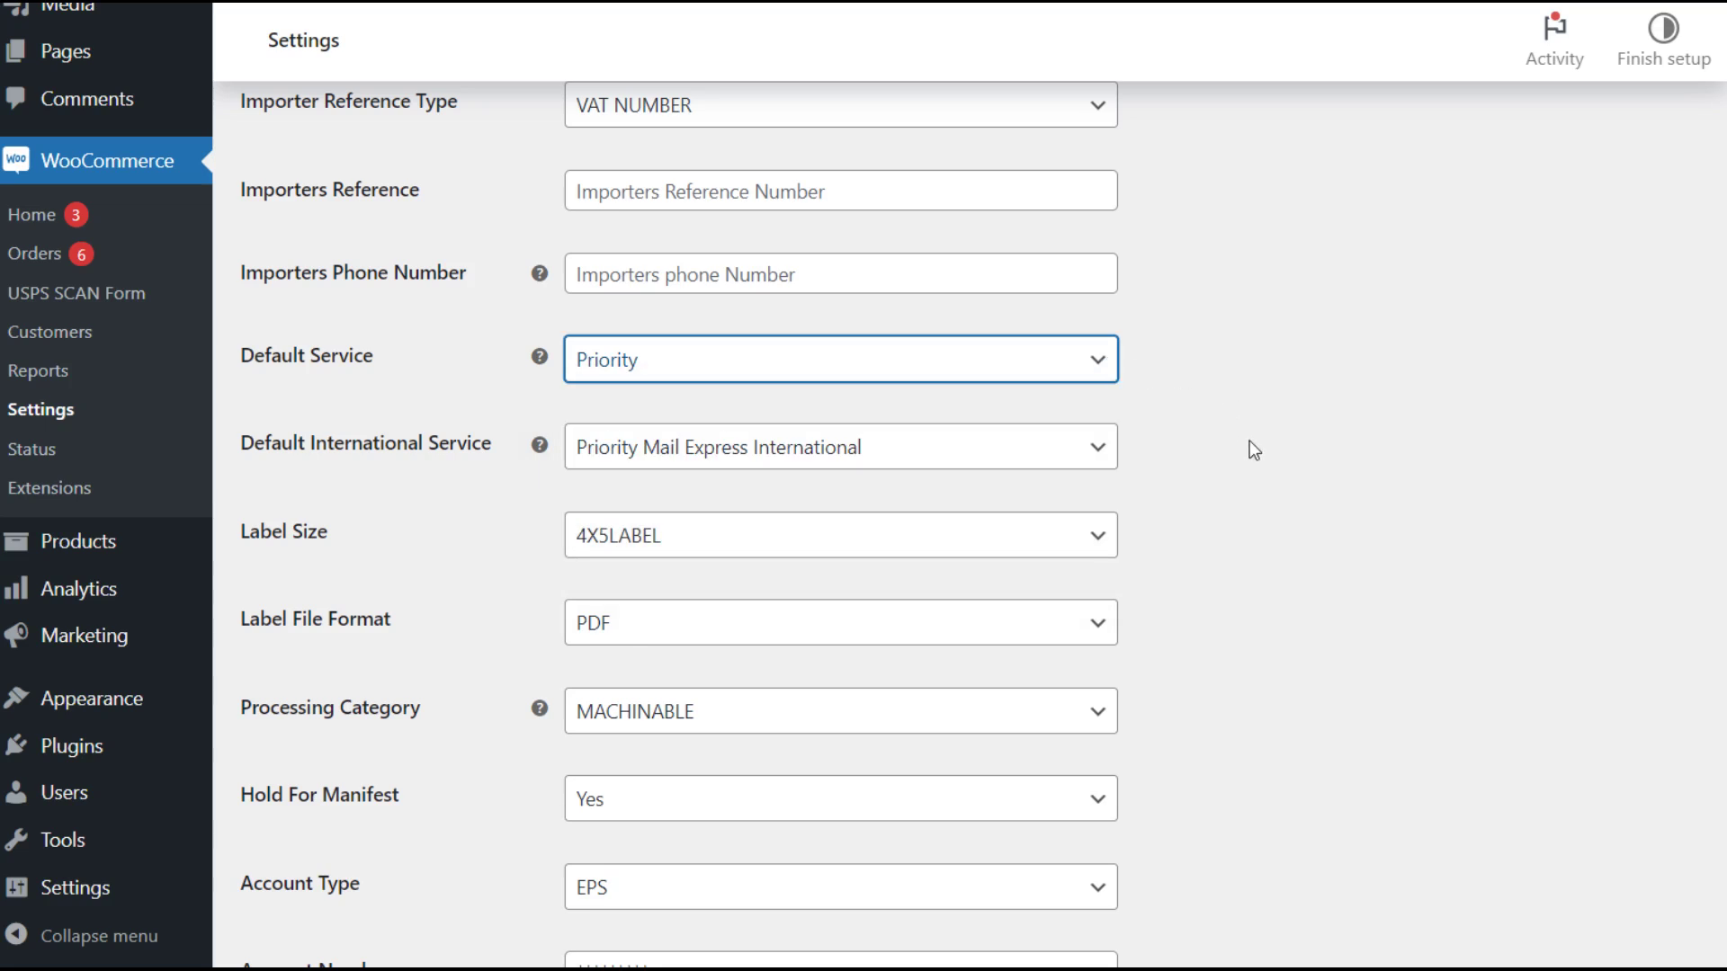
left_click(1088, 547)
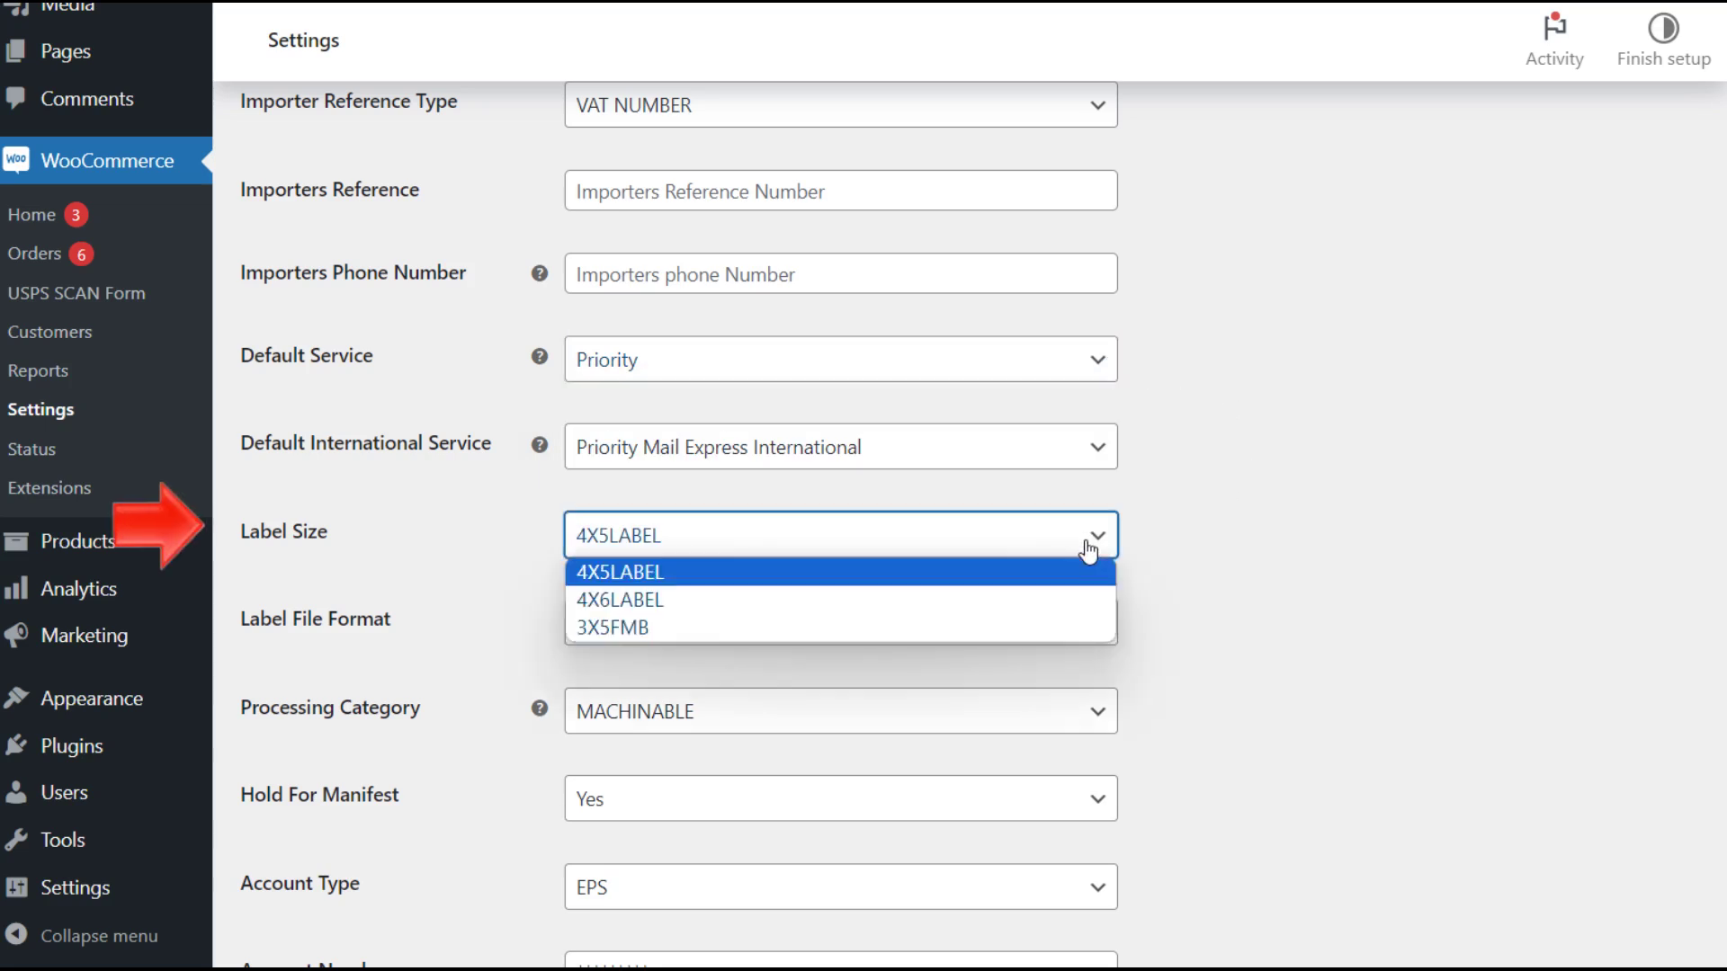
left_click(1088, 548)
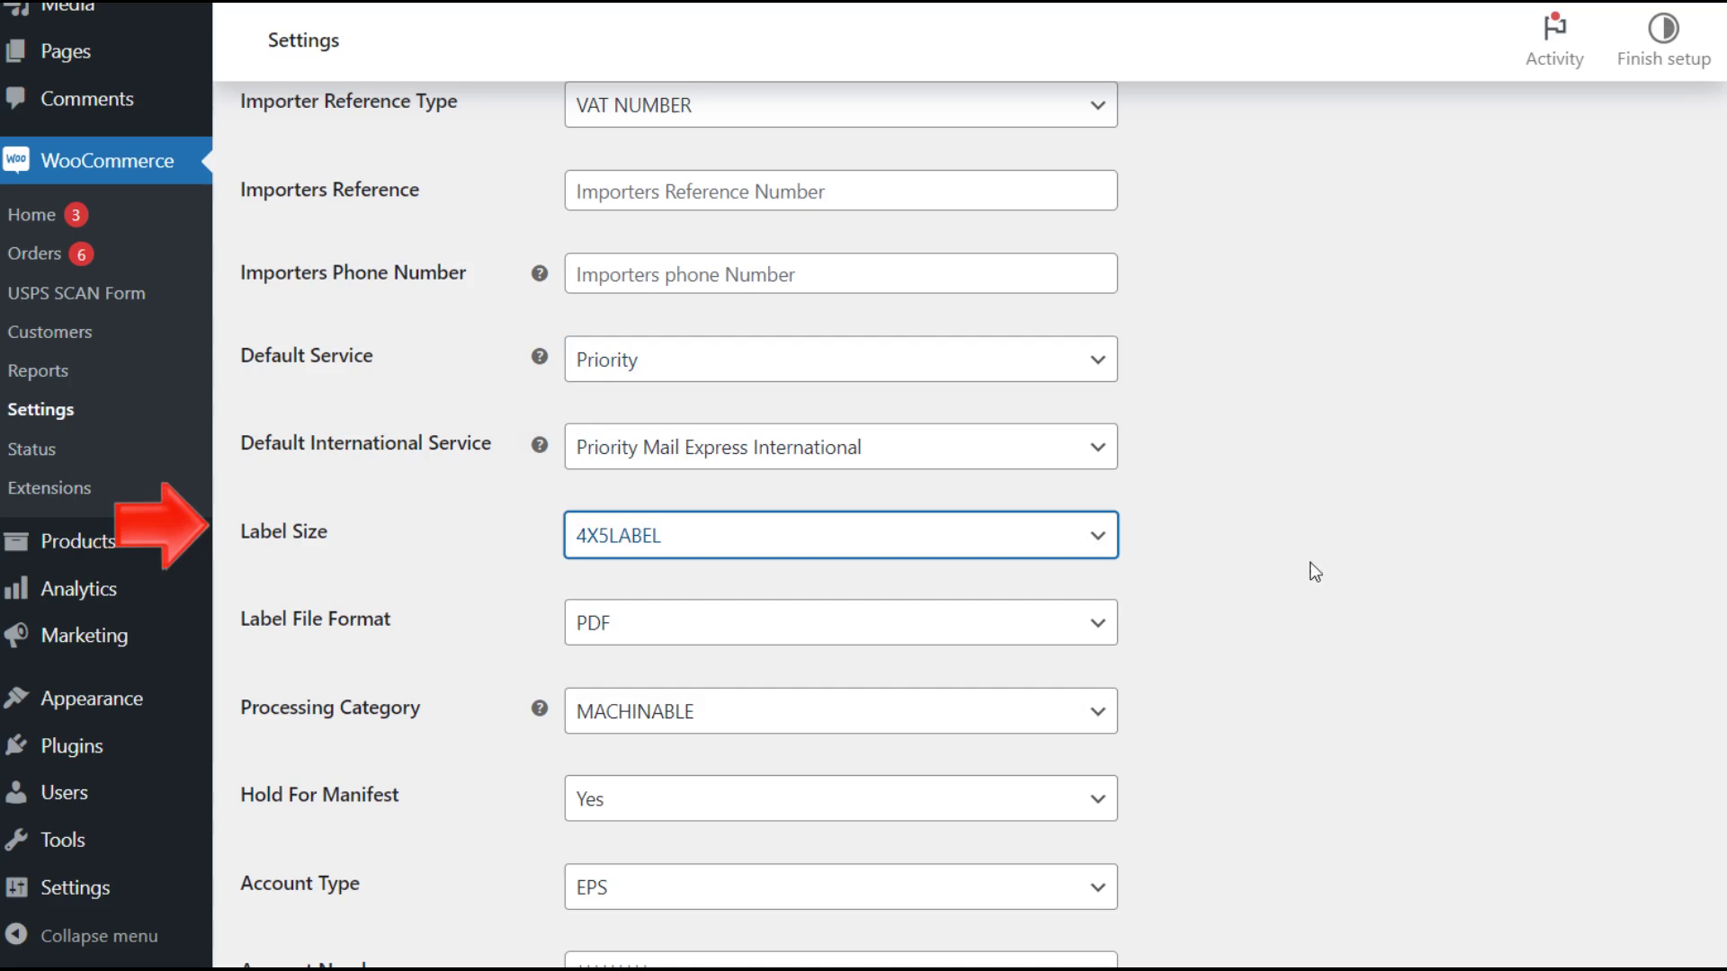
scroll(1214, 582, "down", 5)
left_click(1097, 223)
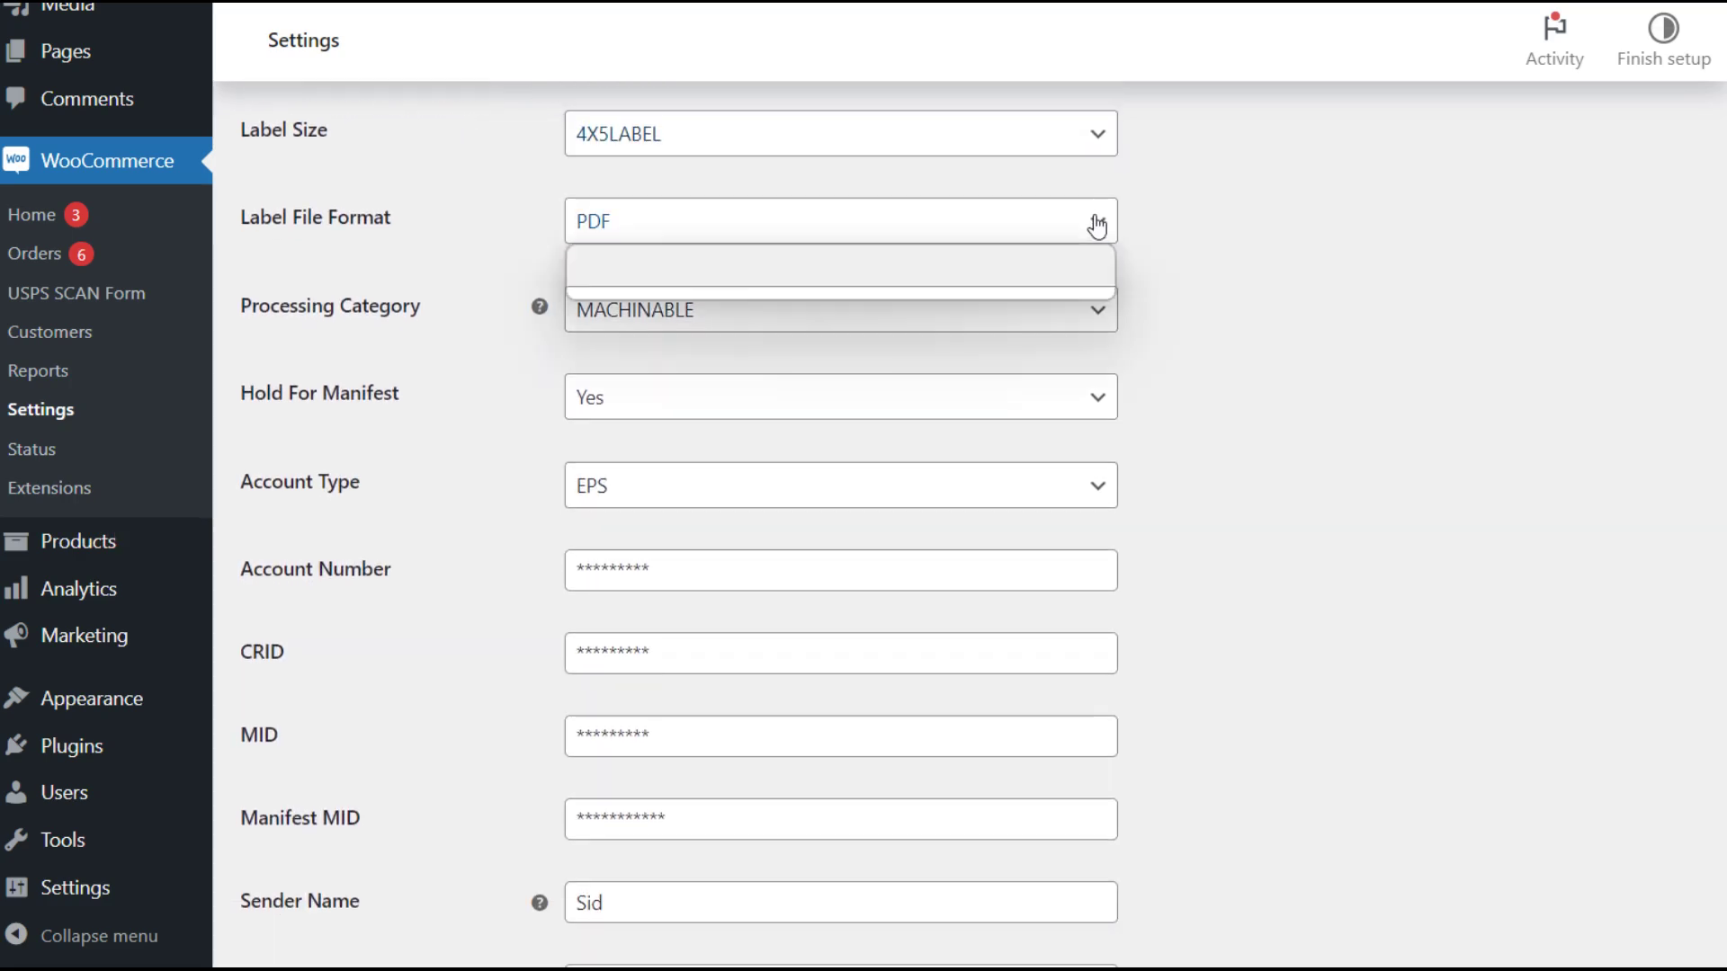
left_click(1098, 225)
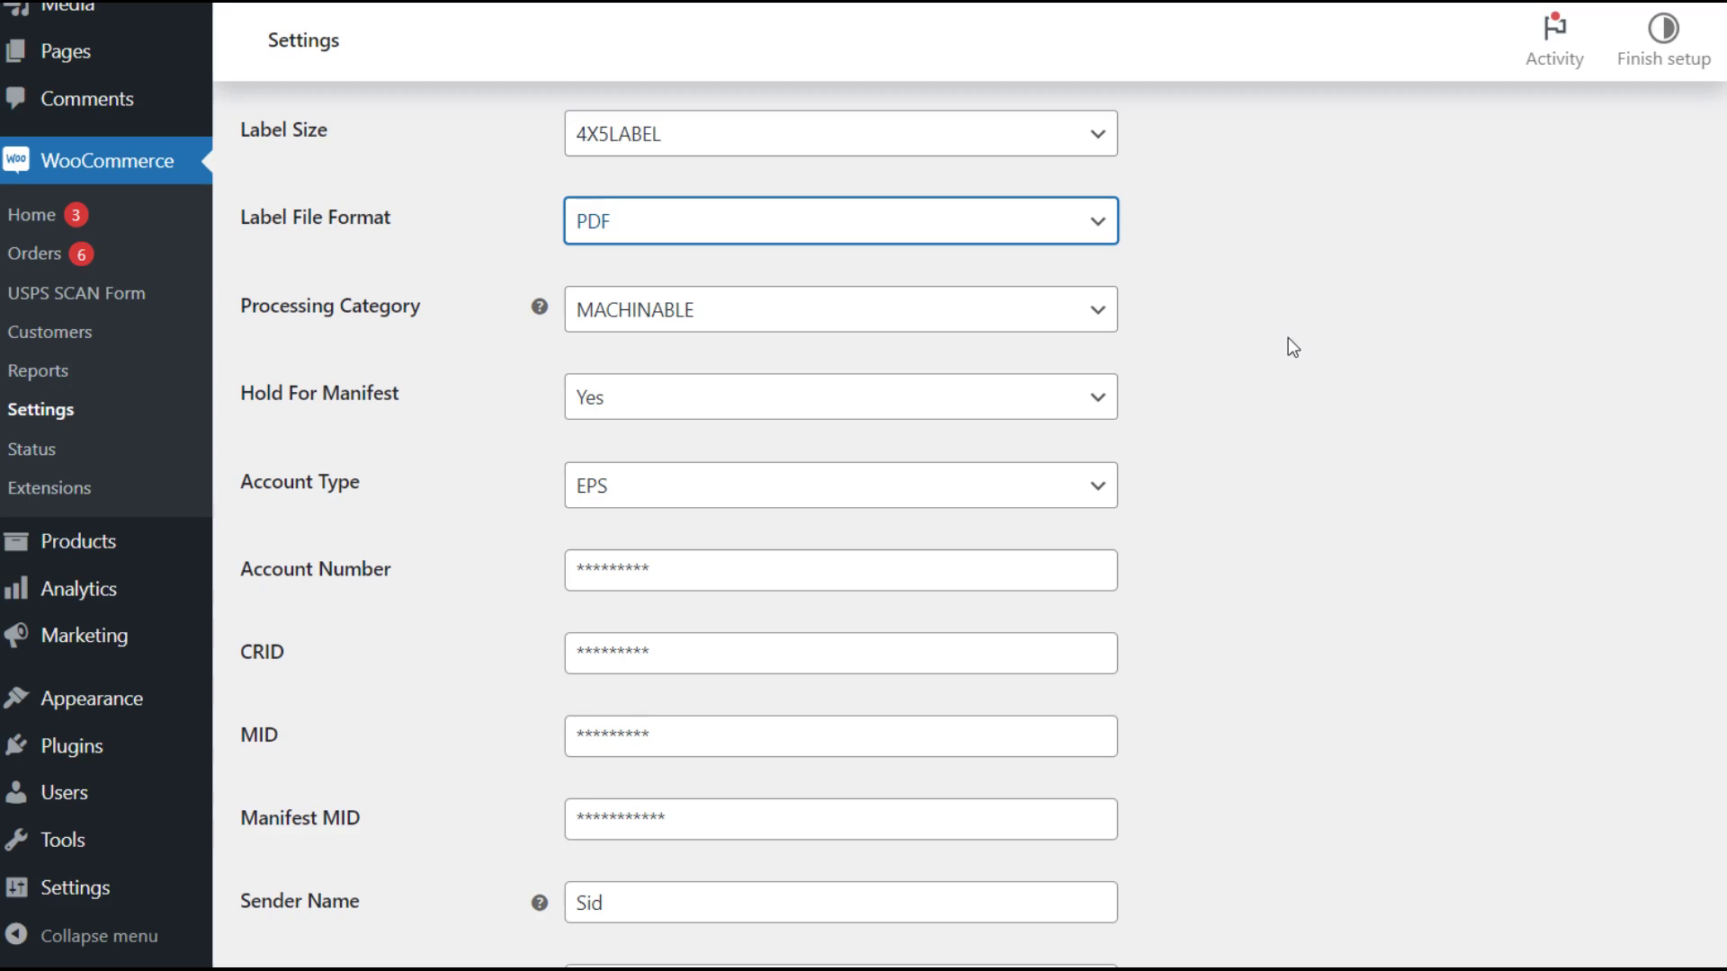
scroll(1293, 347, "down", 3)
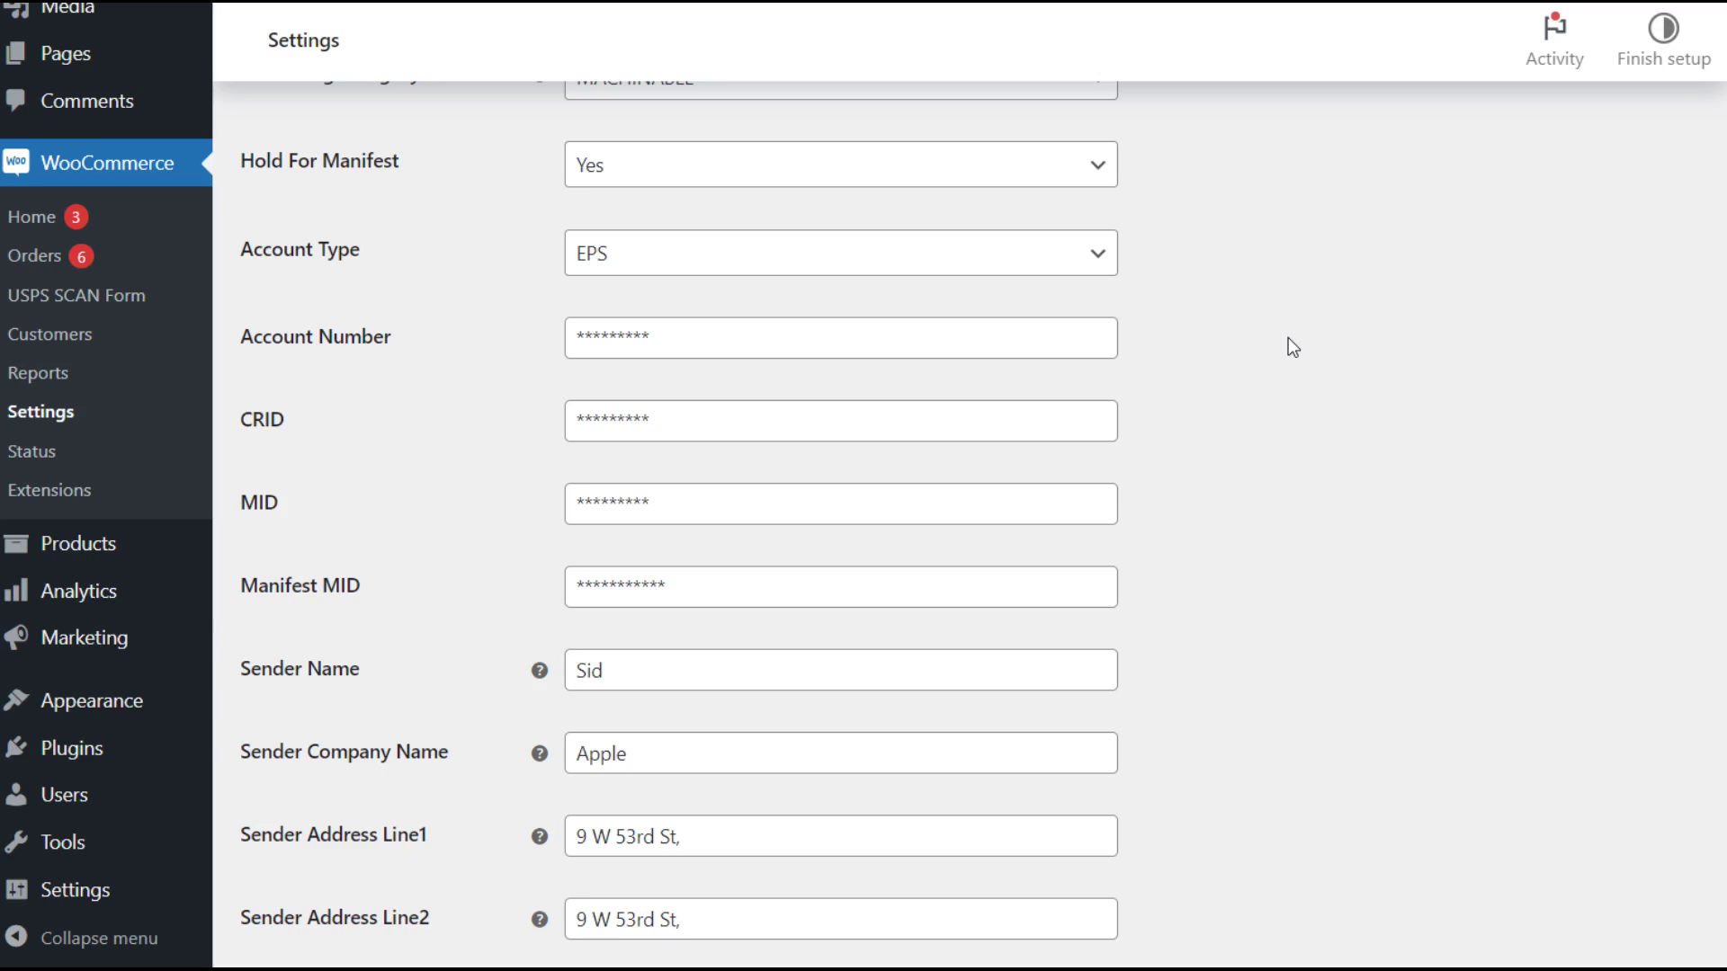
scroll(1292, 347, "down", 5)
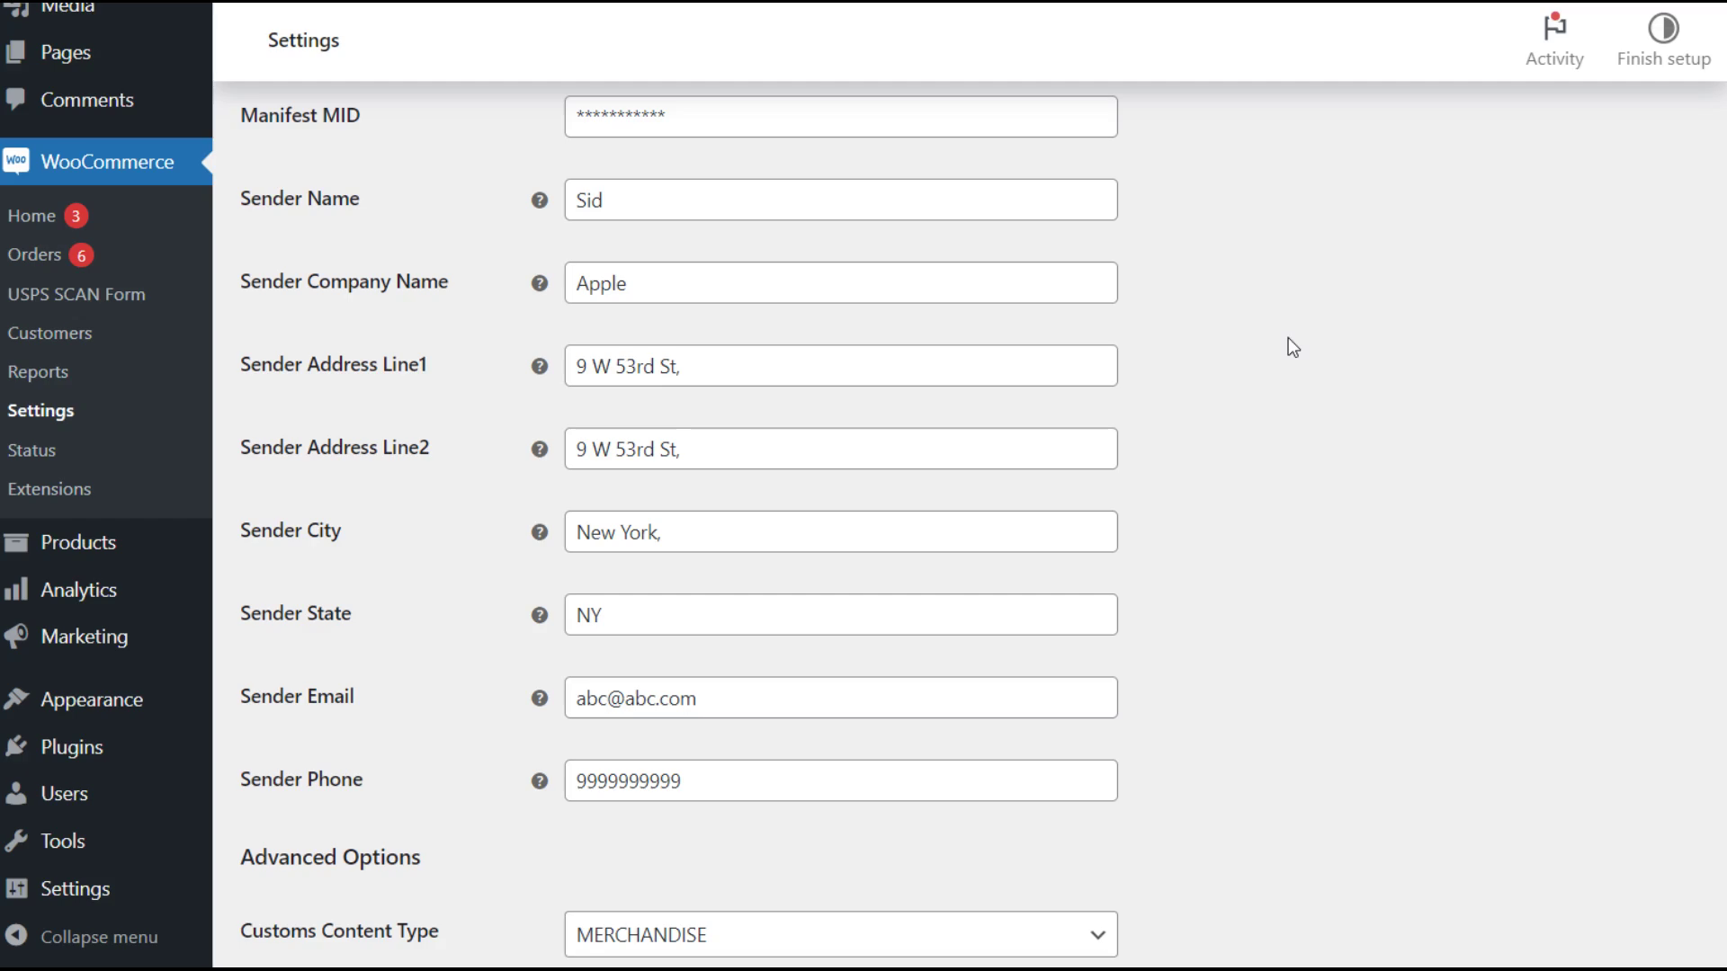
scroll(1292, 347, "down", 1)
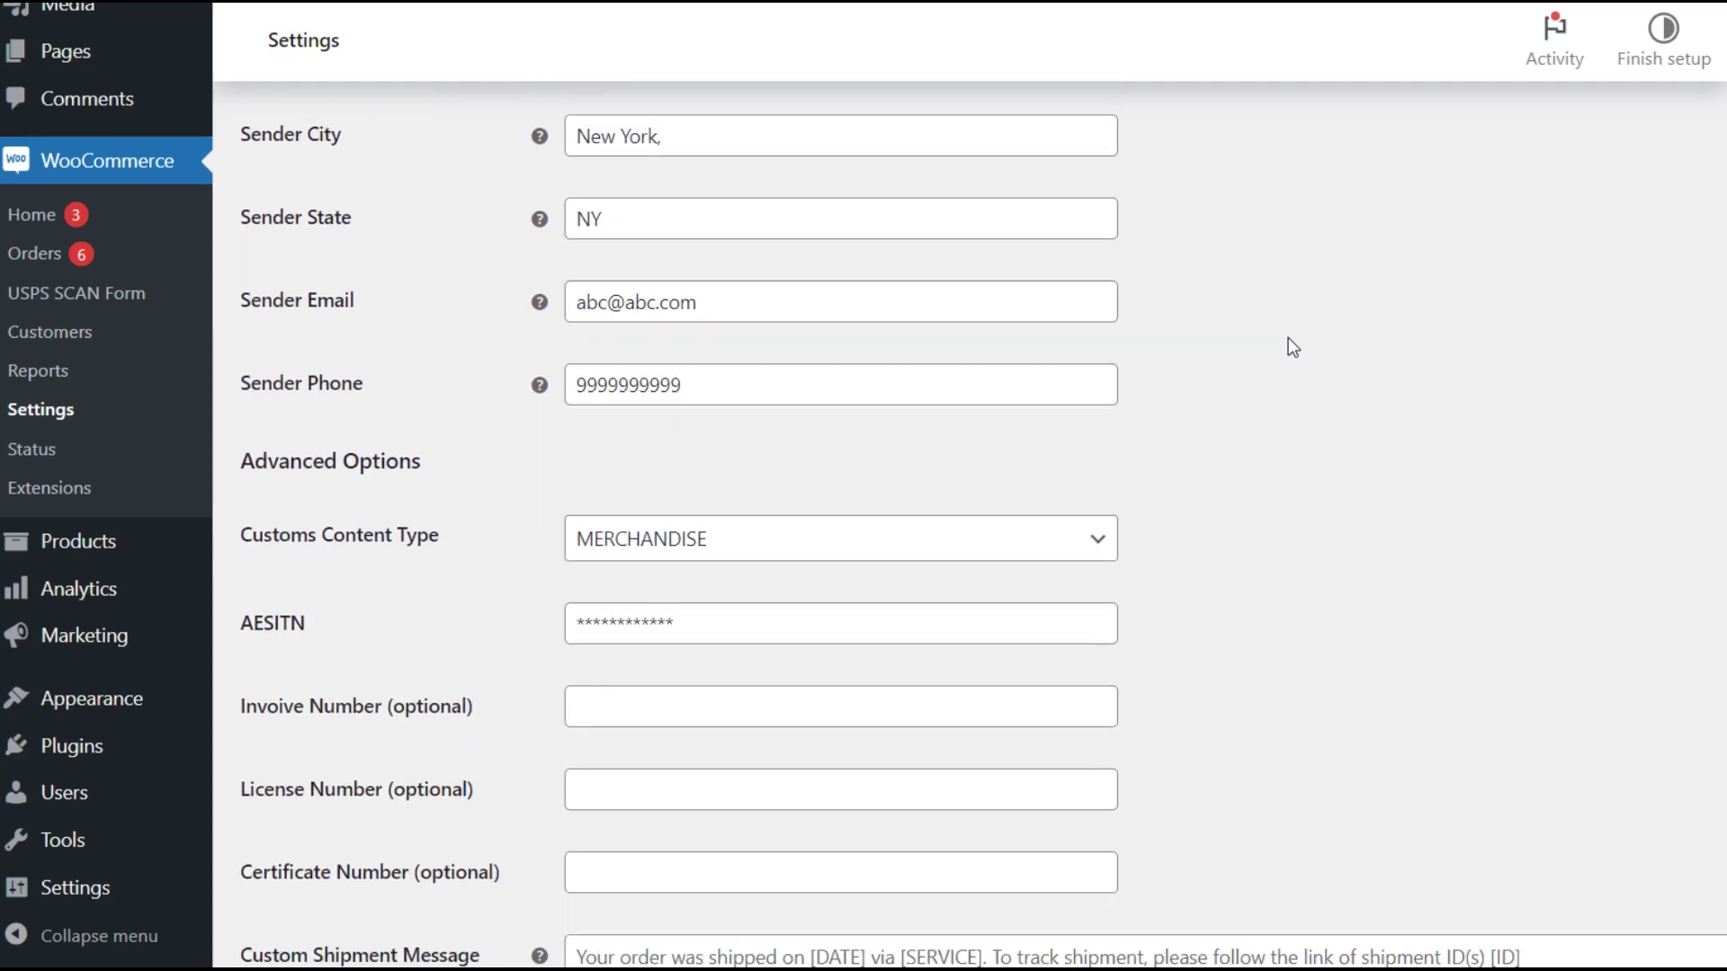
scroll(1292, 347, "down", 3)
left_click(1096, 329)
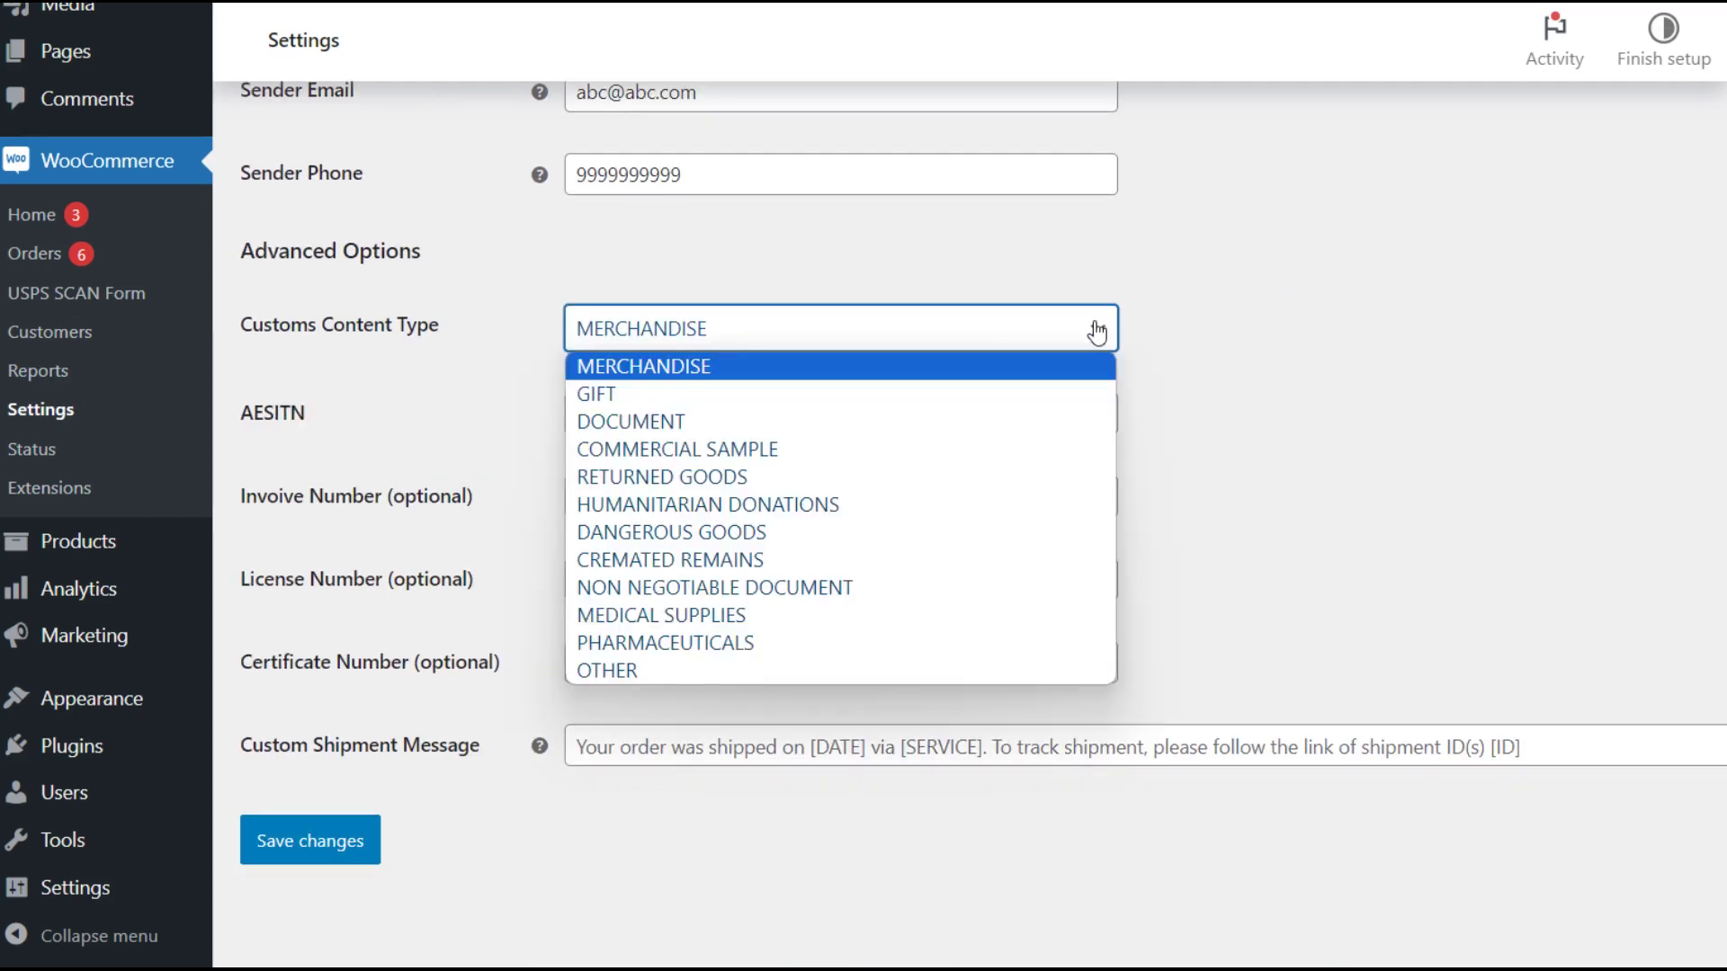
left_click(1096, 331)
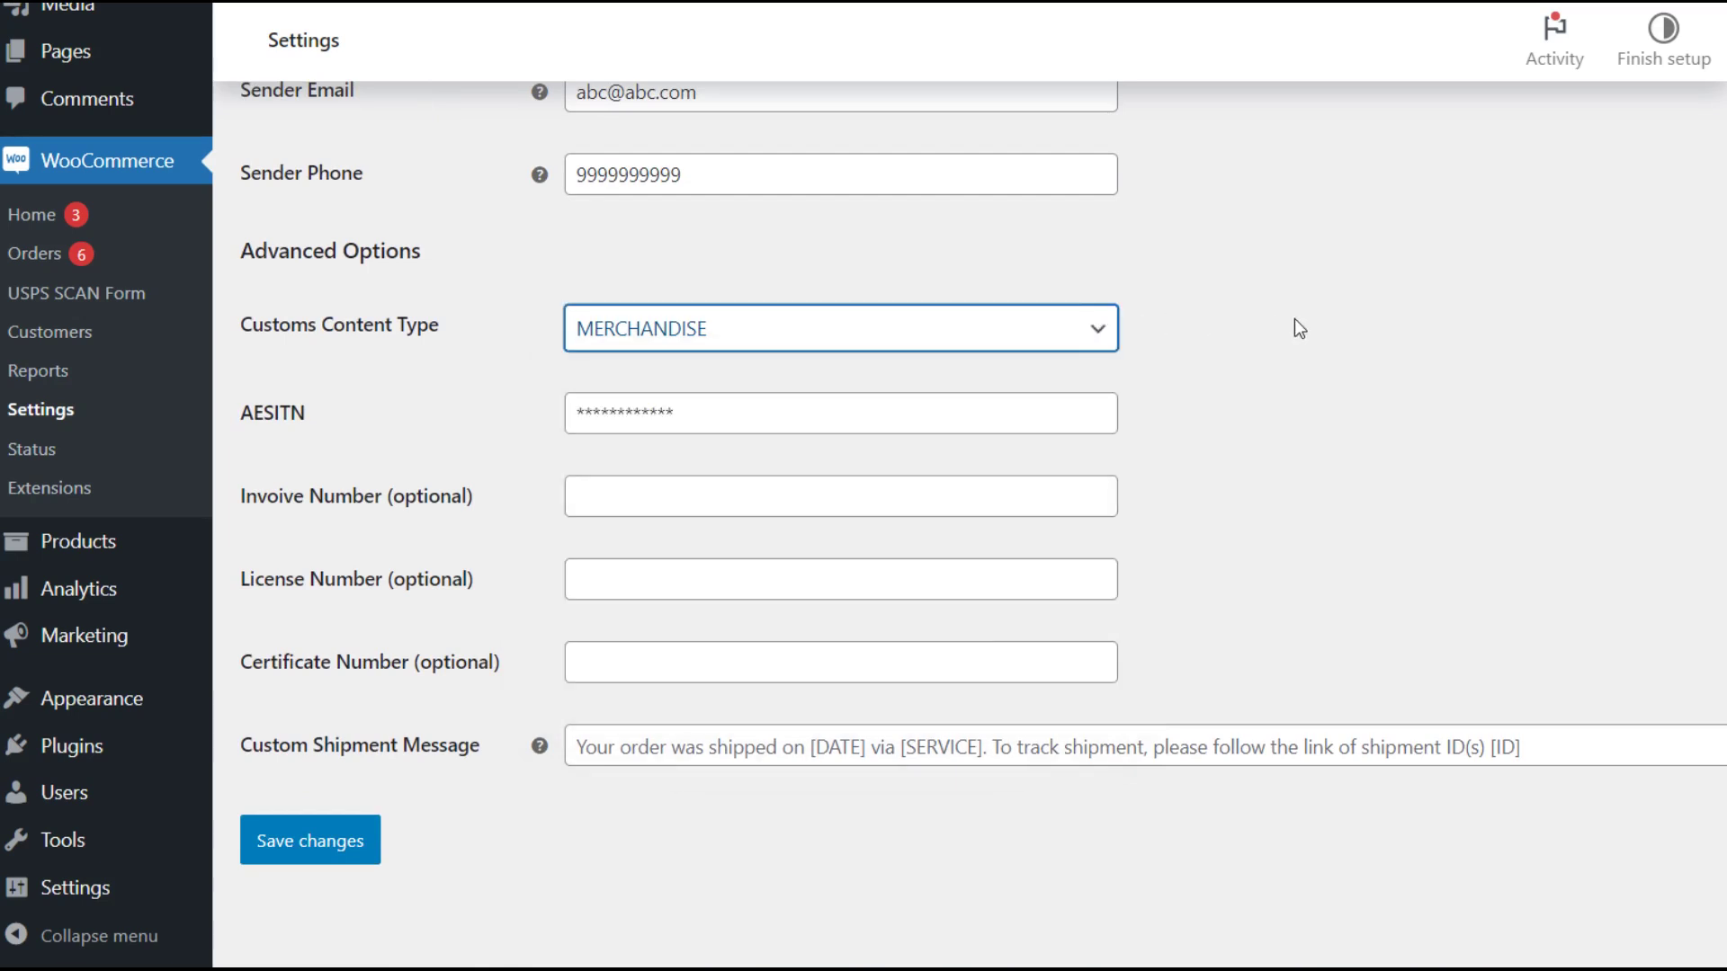